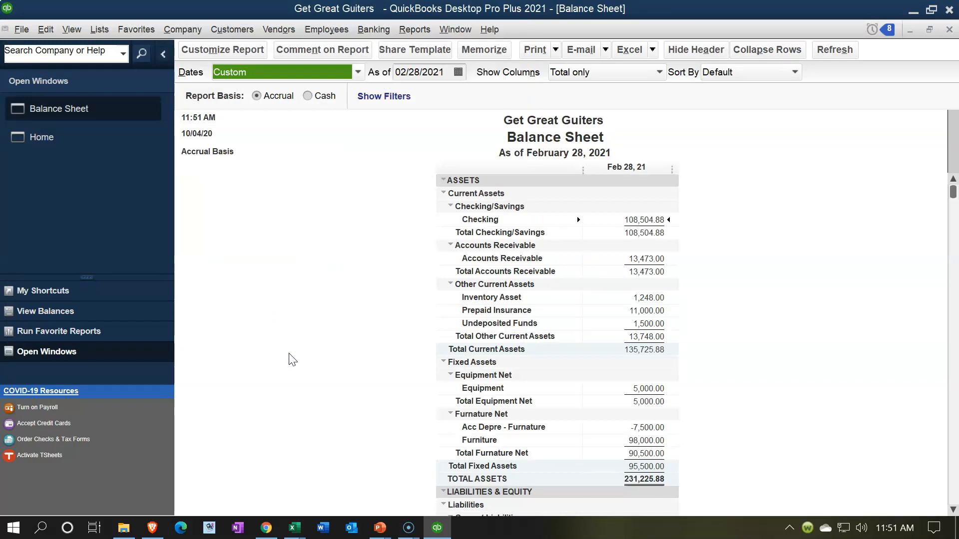
- Generate the standard Profit & Loss report for the period 01/01/2021 to 02/28/2021
{"action": "left_click", "coordinate": [414, 31]}
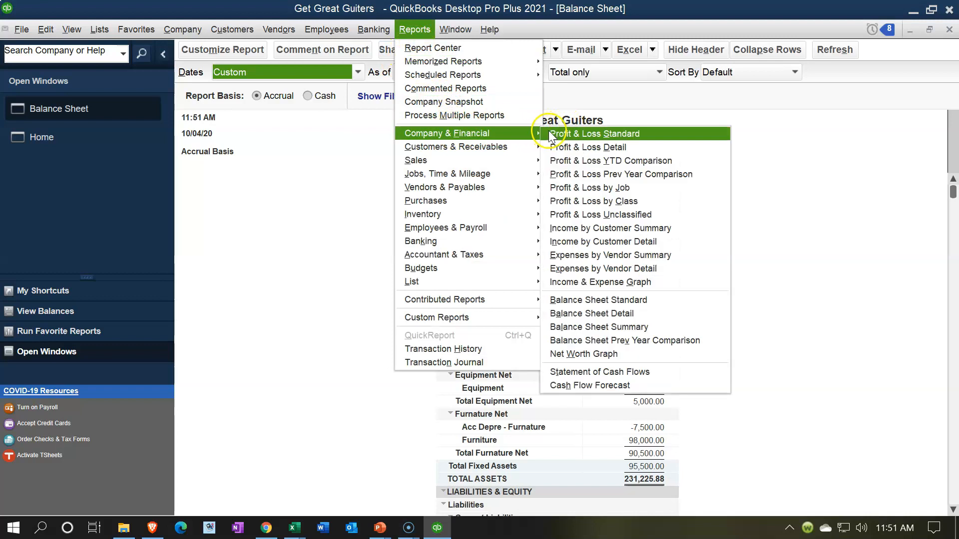
{"action": "left_click", "coordinate": [554, 131]}
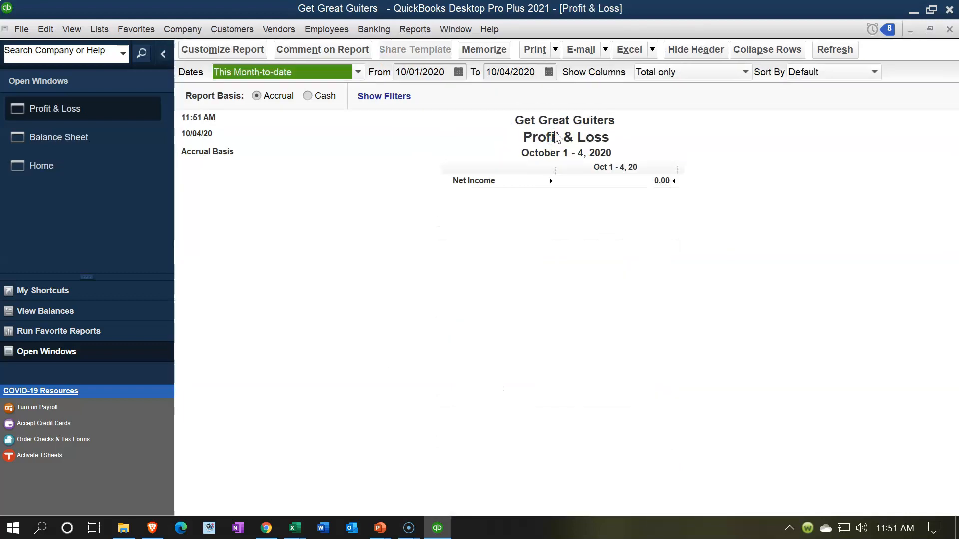
{"action": "type", "text": "01/0"}
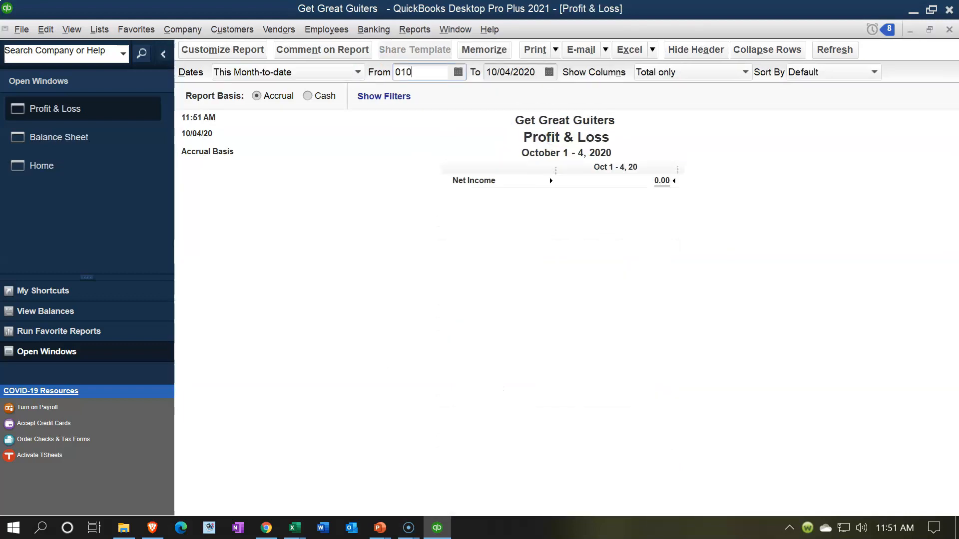
{"action": "type", "text": "1/2021"}
{"action": "key", "text": "Tab"}
{"action": "type", "text": "0228"}
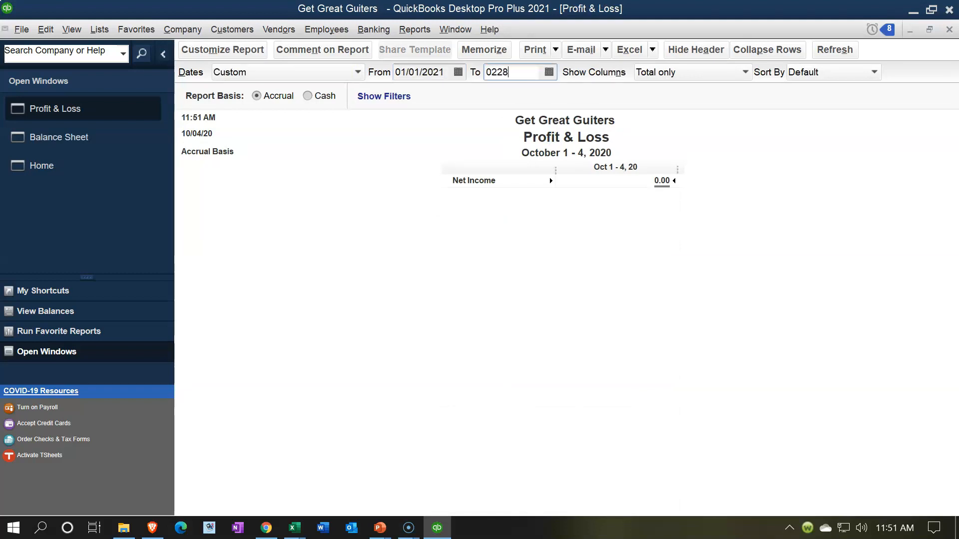
{"action": "key", "text": "Tab"}
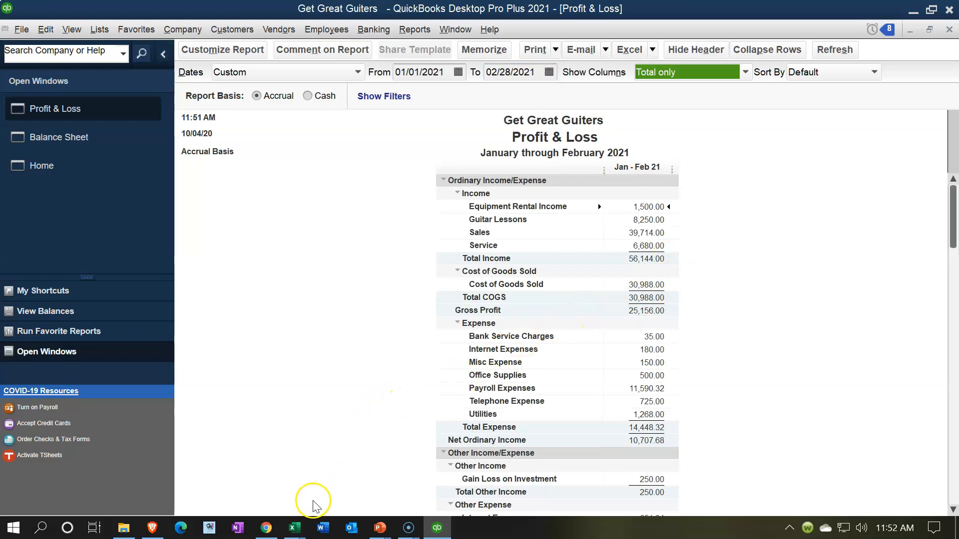
- Switch to the Adjusting Entry Worksheet in Excel and examine the Interest Expense and Interest Payable entry
{"action": "mouse_move", "coordinate": [295, 529]}
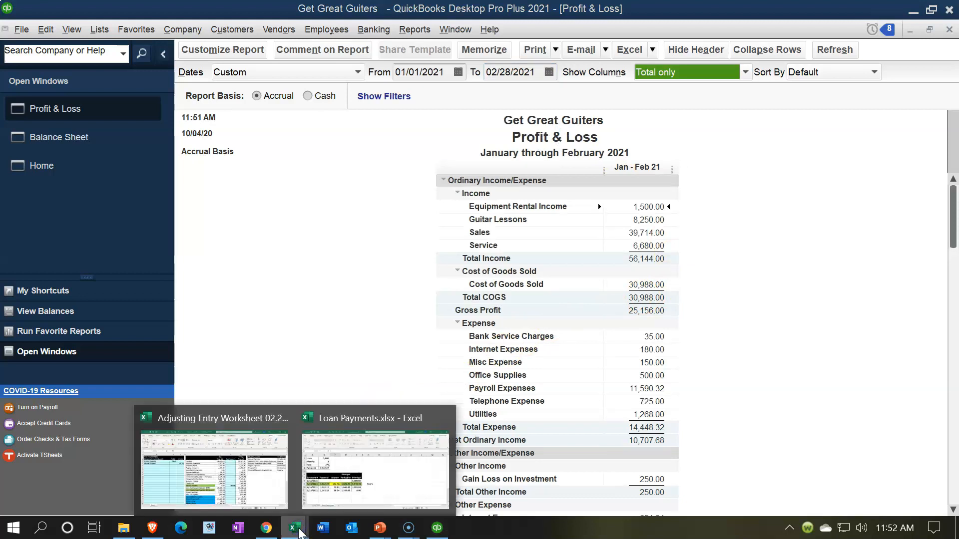
{"action": "left_click", "coordinate": [263, 483]}
{"action": "left_click", "coordinate": [145, 257]}
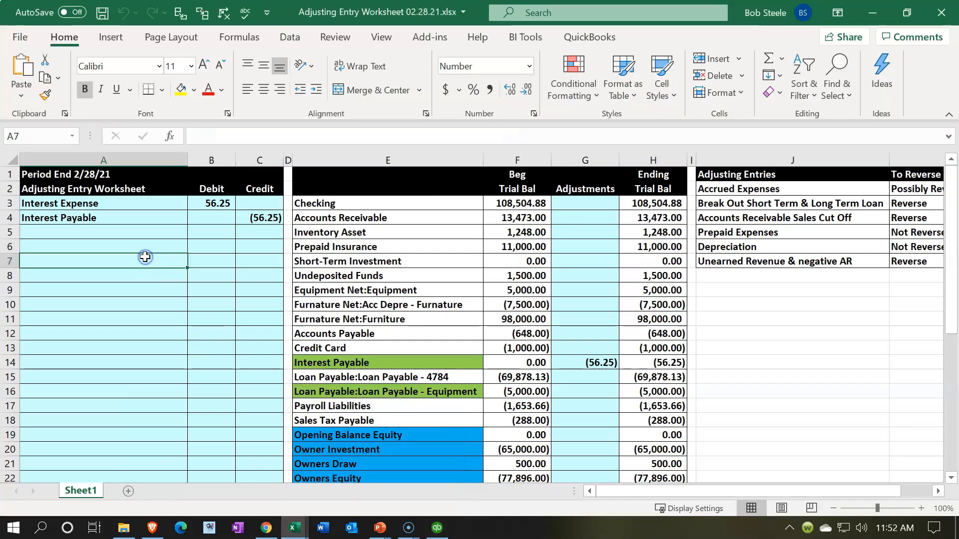
{"action": "key", "text": "Up"}
{"action": "key", "text": "Up"}
{"action": "key", "text": "Up"}
{"action": "key", "text": "Up"}
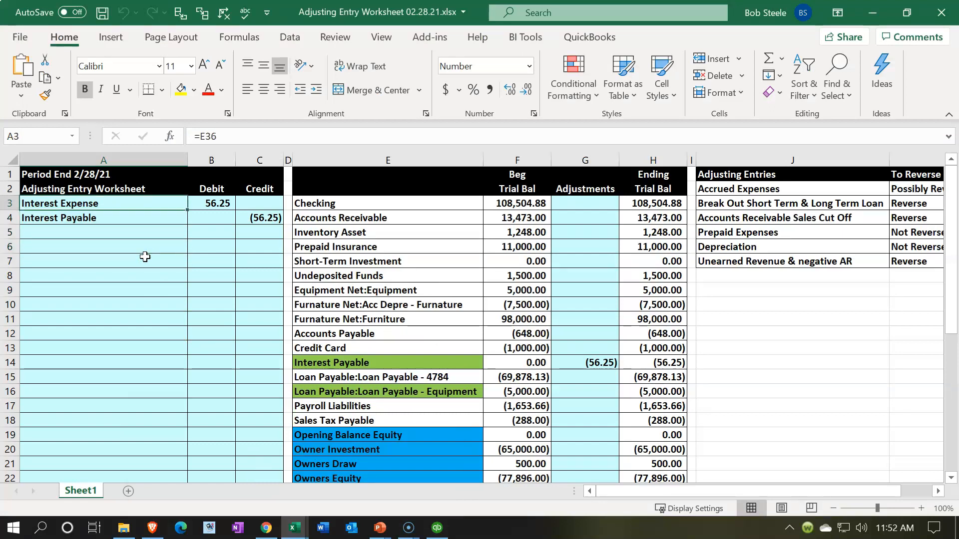
- Open the Loan Payments workbook and examine the 3/15/2021 interest and the accrued half-month calculation on the Short Term Loan sheet
{"action": "left_click", "coordinate": [295, 528]}
{"action": "left_click", "coordinate": [352, 499]}
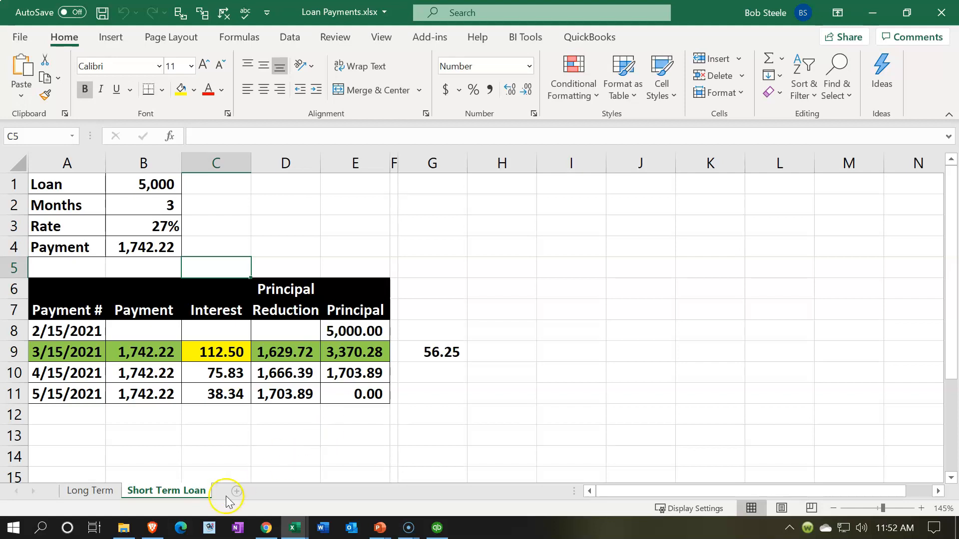
{"action": "left_click", "coordinate": [217, 448]}
{"action": "left_click", "coordinate": [221, 352]}
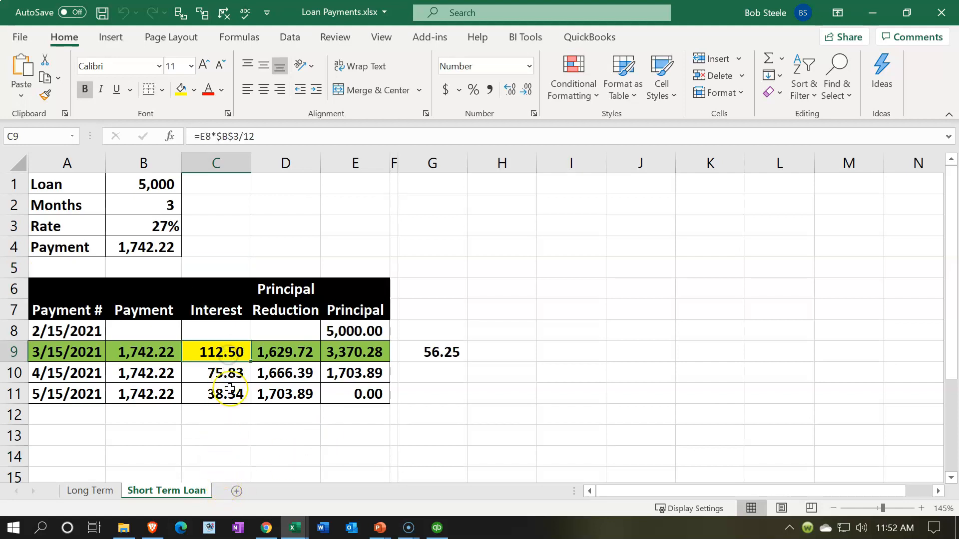
{"action": "key", "text": "Left"}
{"action": "key", "text": "Left"}
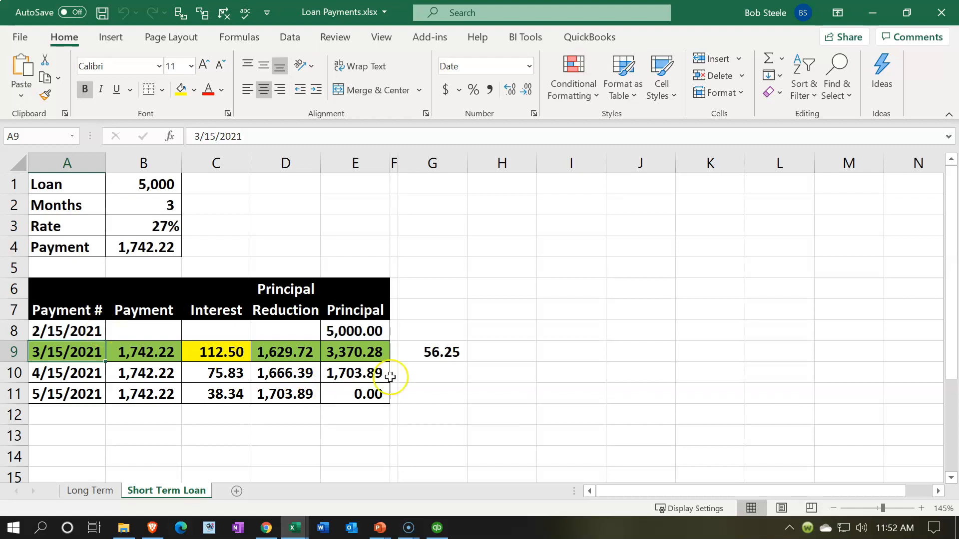
{"action": "left_click", "coordinate": [426, 353]}
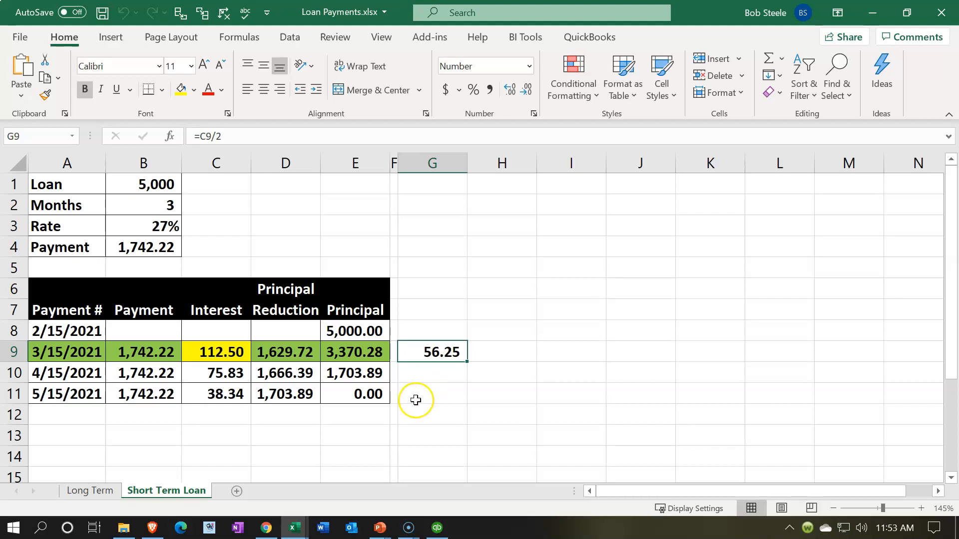
- Switch back to QuickBooks and check Interest Expense on the Profit & Loss and Interest Payable on the Balance Sheet
{"action": "left_click", "coordinate": [437, 522]}
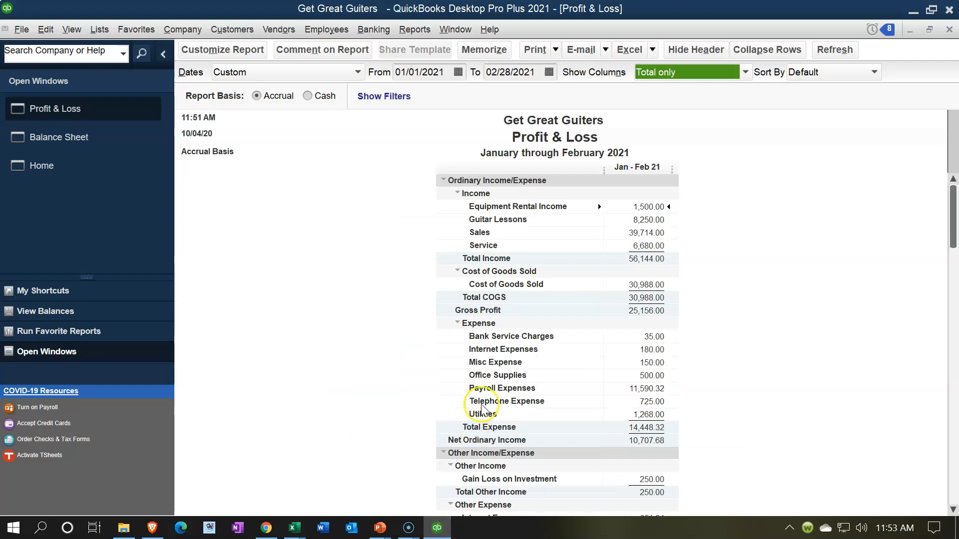
{"action": "scroll", "coordinate": [483, 399], "scroll_direction": "down", "scroll_amount": 2}
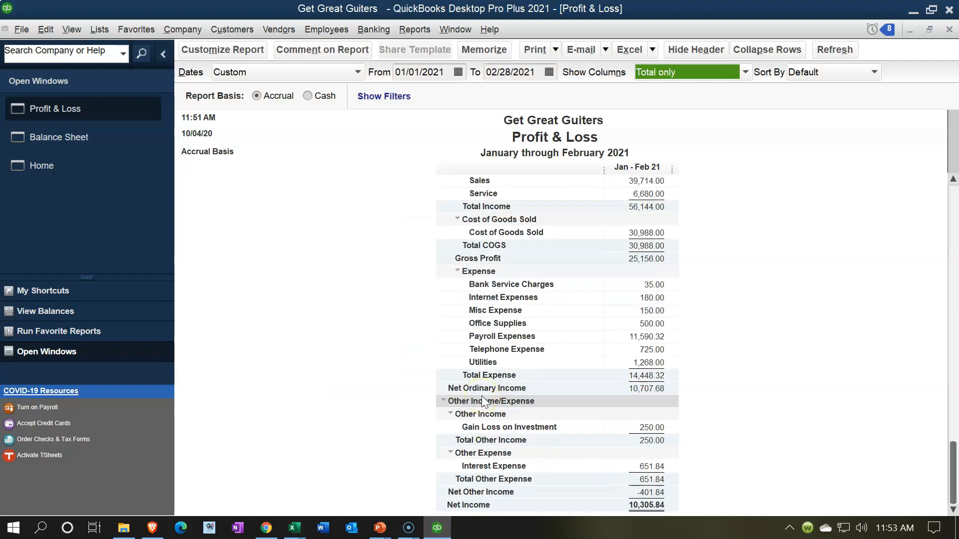
{"action": "left_click", "coordinate": [83, 140]}
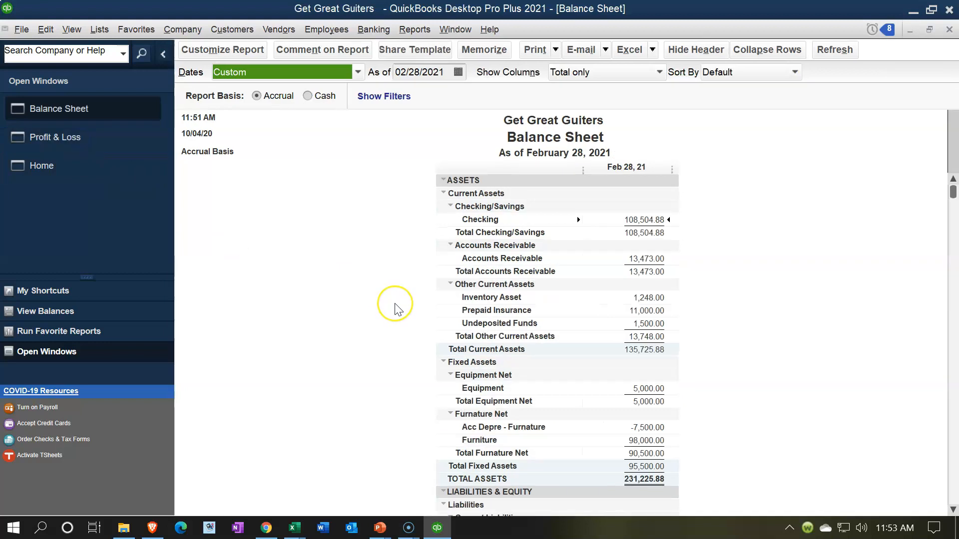
{"action": "scroll", "coordinate": [398, 308], "scroll_direction": "down", "scroll_amount": 8}
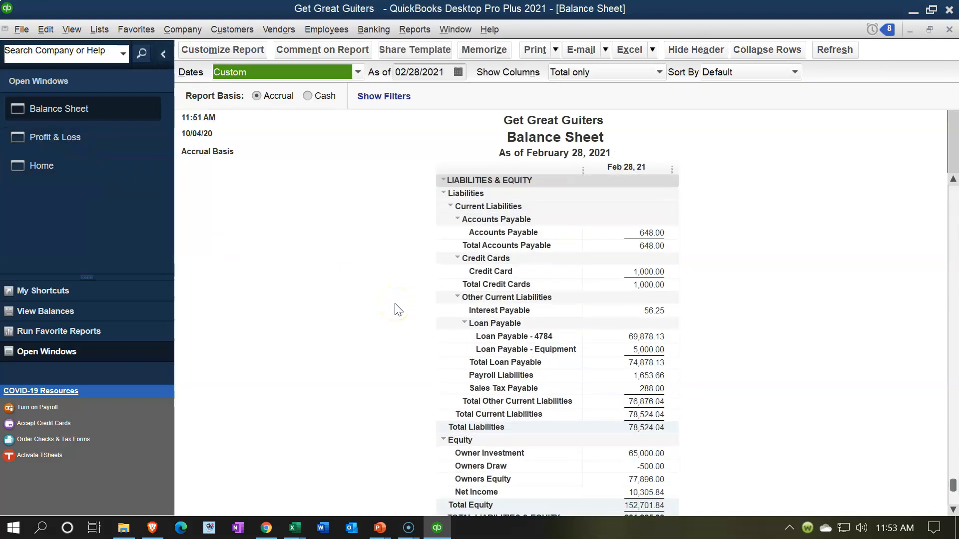
{"action": "left_click", "coordinate": [649, 312]}
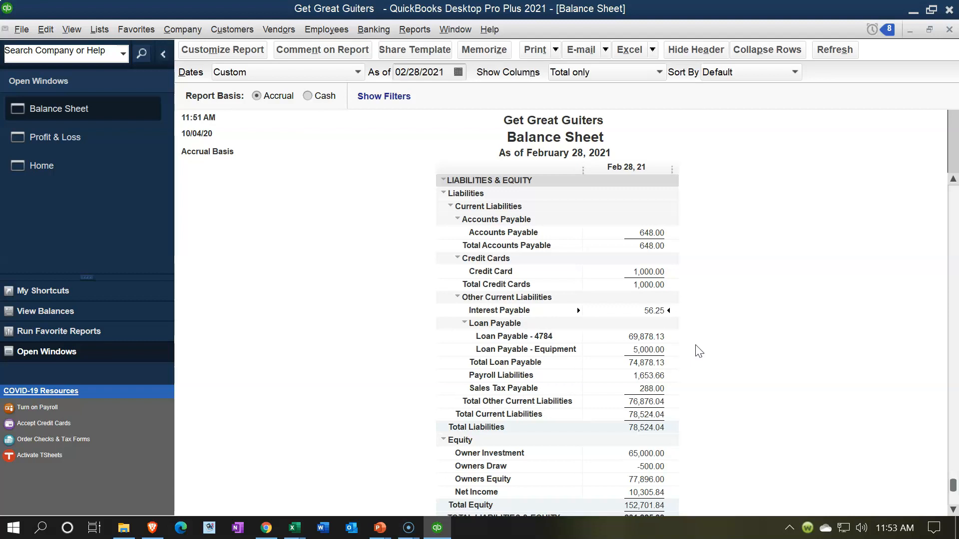
- Return to the Loan Payments workbook and examine the payment, interest and principal reduction for 3/15/2021
{"action": "mouse_move", "coordinate": [295, 528]}
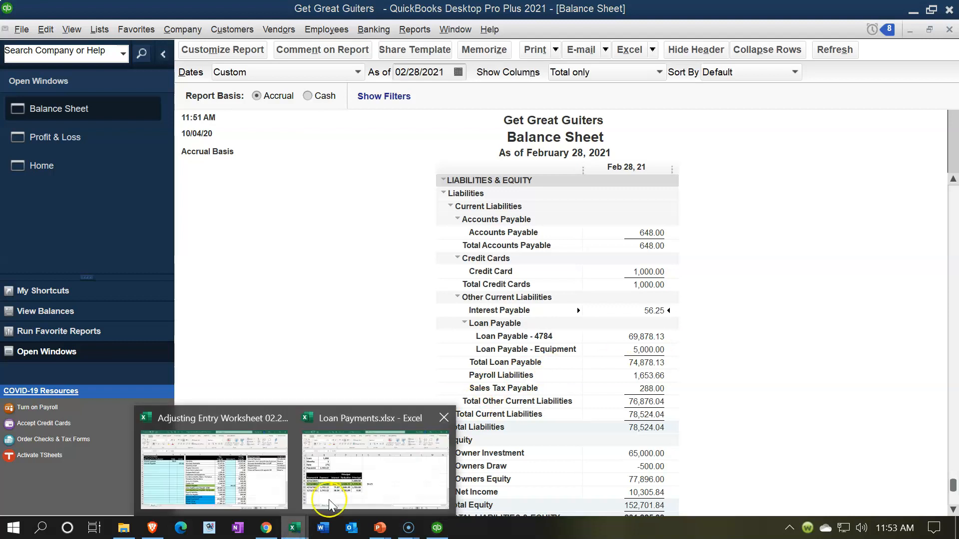
{"action": "left_click", "coordinate": [323, 515]}
{"action": "left_click", "coordinate": [158, 350]}
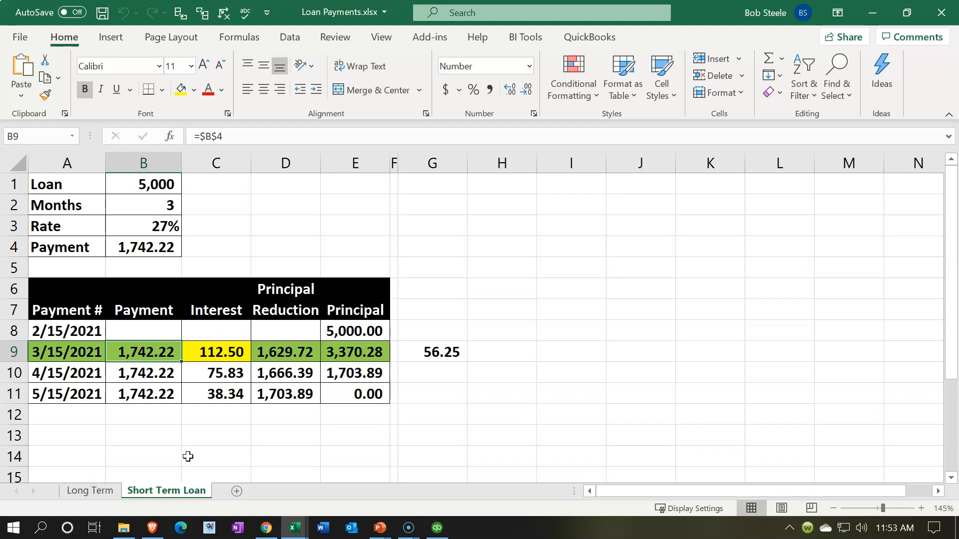
{"action": "left_click", "coordinate": [203, 356]}
{"action": "left_click", "coordinate": [261, 356]}
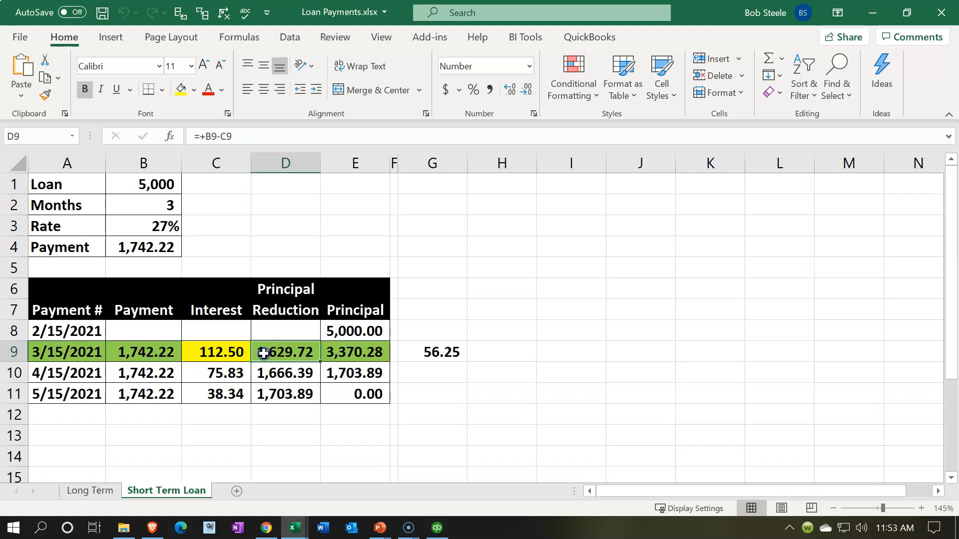
{"action": "left_click", "coordinate": [217, 356]}
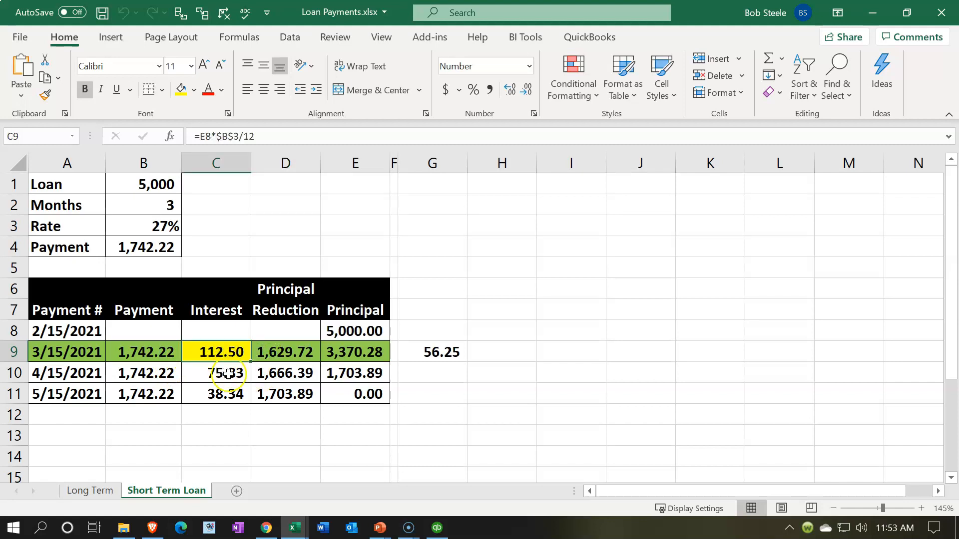
{"action": "left_click", "coordinate": [304, 351]}
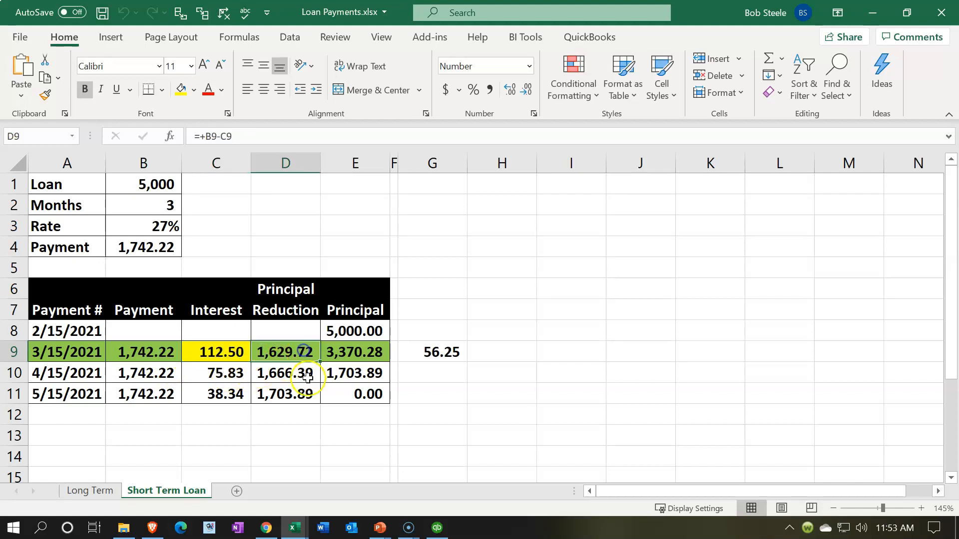
{"action": "left_click", "coordinate": [94, 445]}
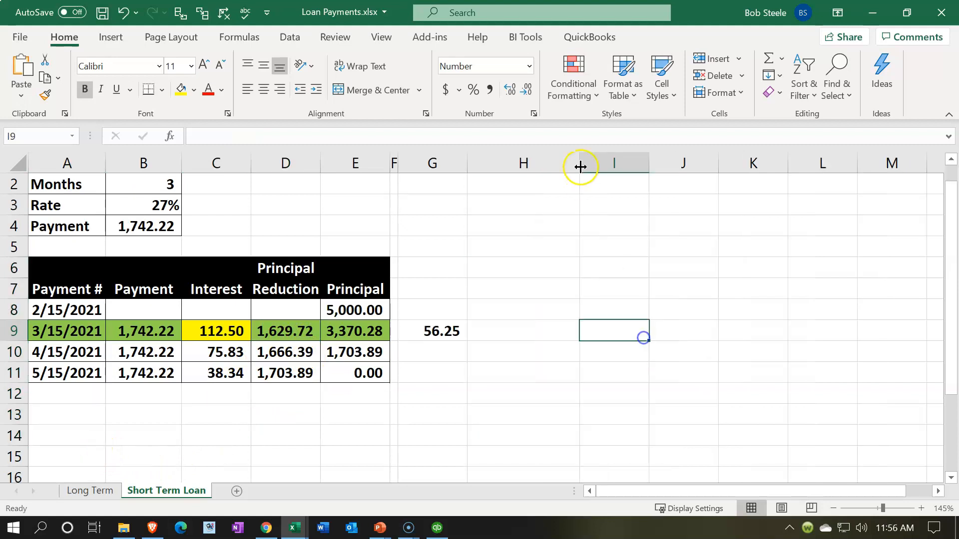
- Widen column H on the Short Term Loan sheet to make room for journal entry account names
{"action": "left_click_drag", "start_coordinate": [578, 165], "coordinate": [619, 168]}
{"action": "left_click", "coordinate": [522, 248]}
{"action": "scroll", "coordinate": [537, 275], "scroll_direction": "up", "scroll_amount": 1}
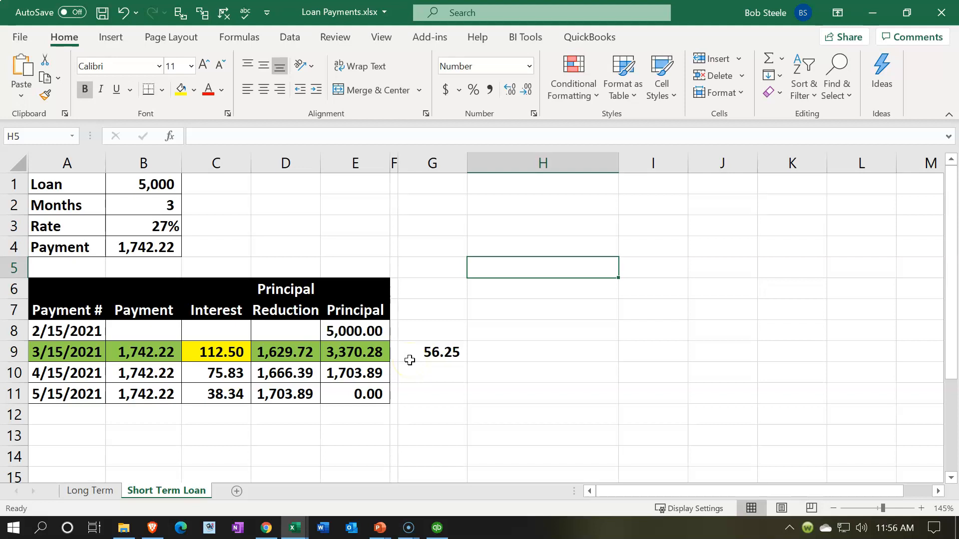
- Compare the short-term loan's 3/15/2021 payment and interest with the Long Term amortization schedule, returning to the Short Term Loan sheet
{"action": "left_click_drag", "start_coordinate": [137, 352], "coordinate": [186, 352]}
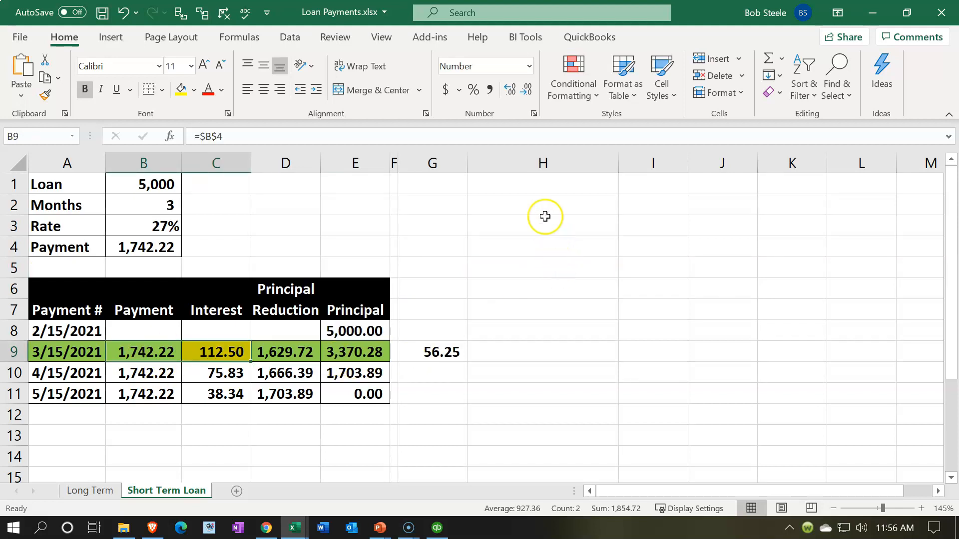
{"action": "left_click", "coordinate": [535, 189]}
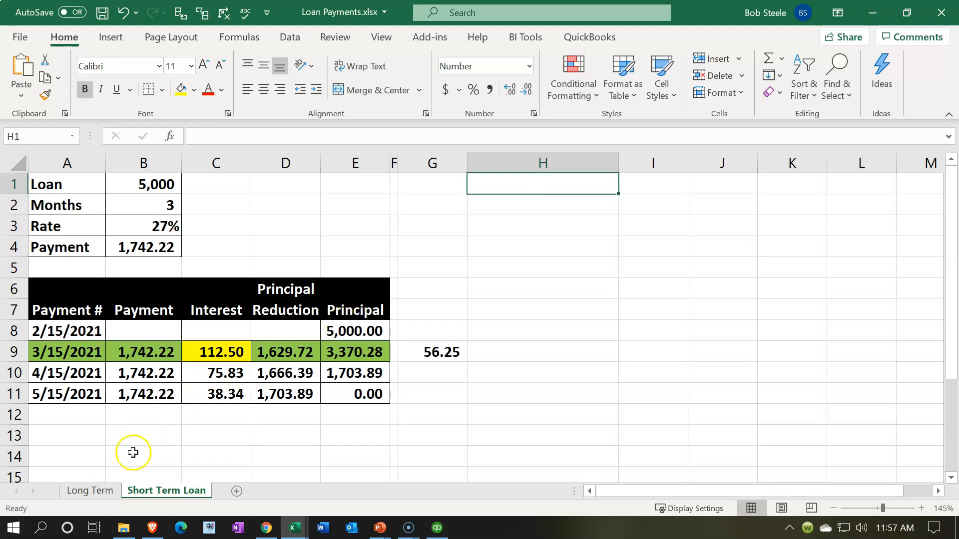
{"action": "left_click", "coordinate": [94, 491]}
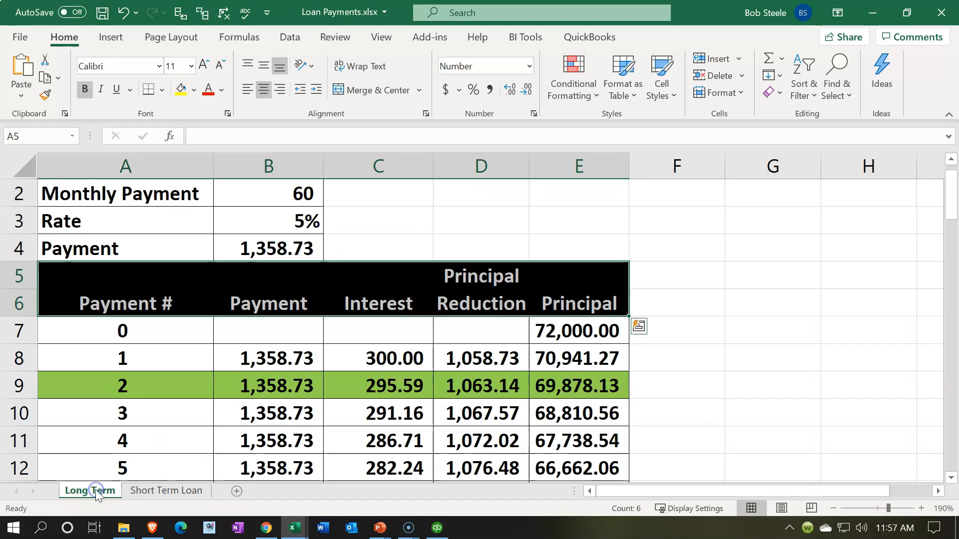
{"action": "left_click", "coordinate": [175, 490]}
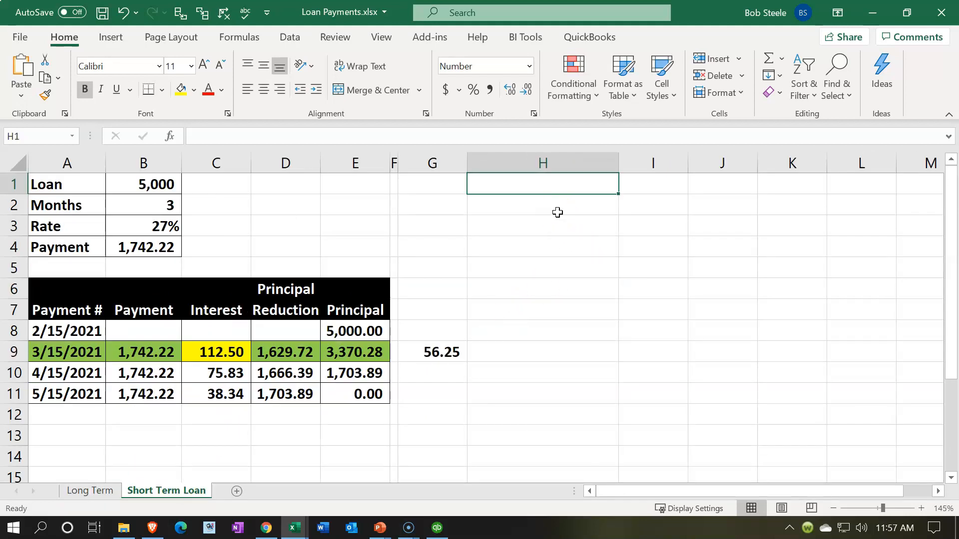
- Enter Cash in H1 and credit it in J1 with the negative of the 3/15/2021 payment in B9
{"action": "type", "text": "Cash"}
{"action": "key", "text": "Tab"}
{"action": "key", "text": "Tab"}
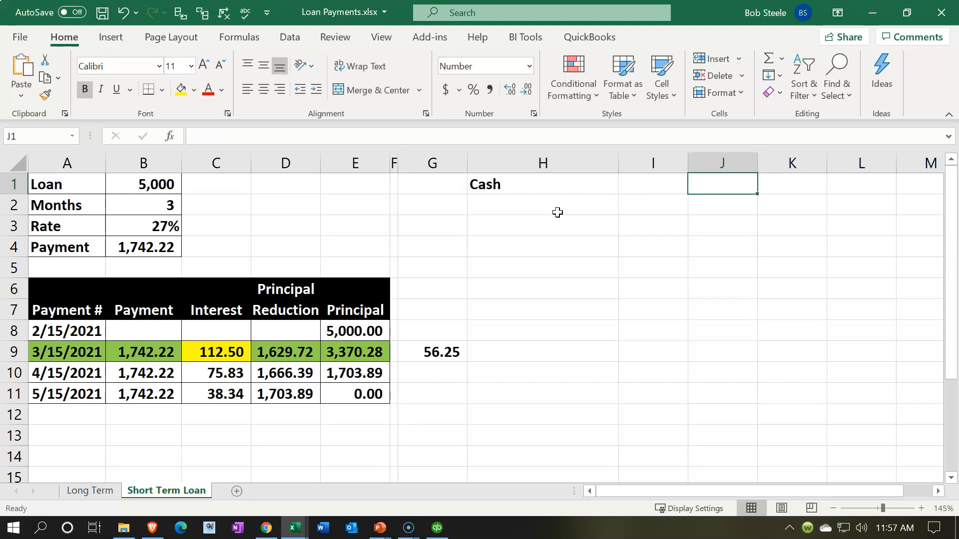
{"action": "type", "text": "-"}
{"action": "key", "text": "Down"}
{"action": "key", "text": "Down"}
{"action": "key", "text": "Down"}
{"action": "key", "text": "Down"}
{"action": "key", "text": "Down"}
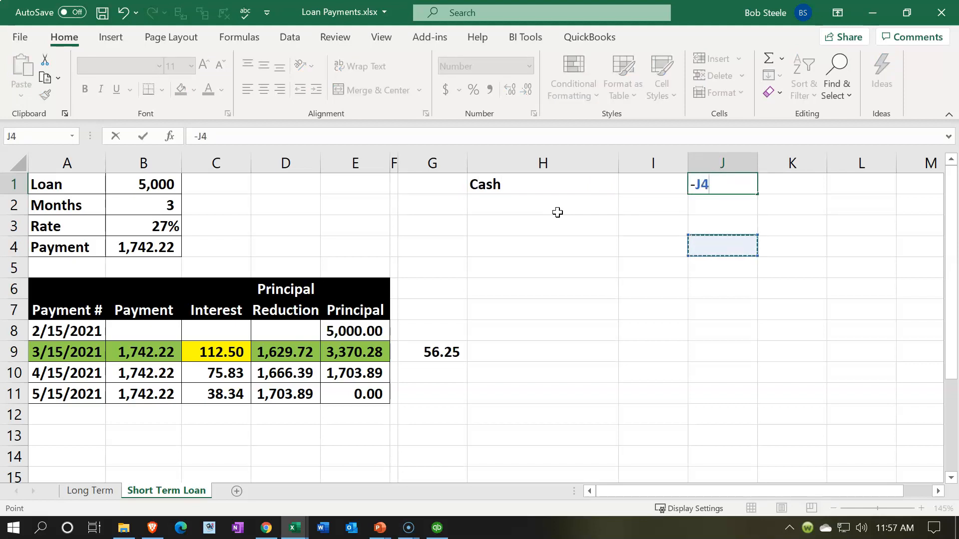
{"action": "key", "text": "Left"}
{"action": "key", "text": "Left"}
{"action": "key", "text": "Left"}
{"action": "key", "text": "Left"}
{"action": "key", "text": "Left"}
{"action": "key", "text": "Left"}
{"action": "key", "text": "Left"}
{"action": "key", "text": "Down"}
{"action": "key", "text": "Down"}
{"action": "key", "text": "Down"}
{"action": "key", "text": "Left"}
{"action": "key", "text": "Return"}
- Enter Interest expense in H2 and debit it in I2 with a link to the 3/15/2021 interest in C9
{"action": "left_click", "coordinate": [557, 212]}
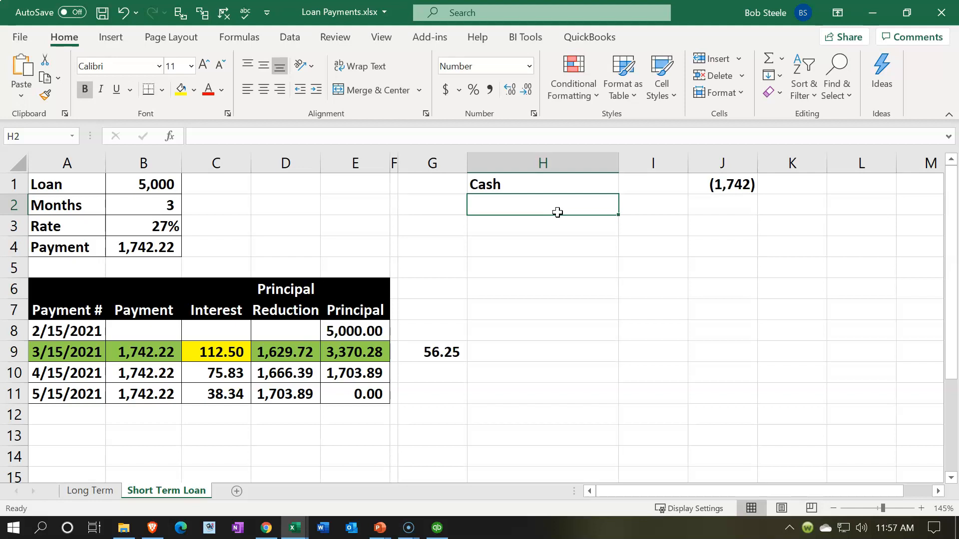
{"action": "type", "text": "In"}
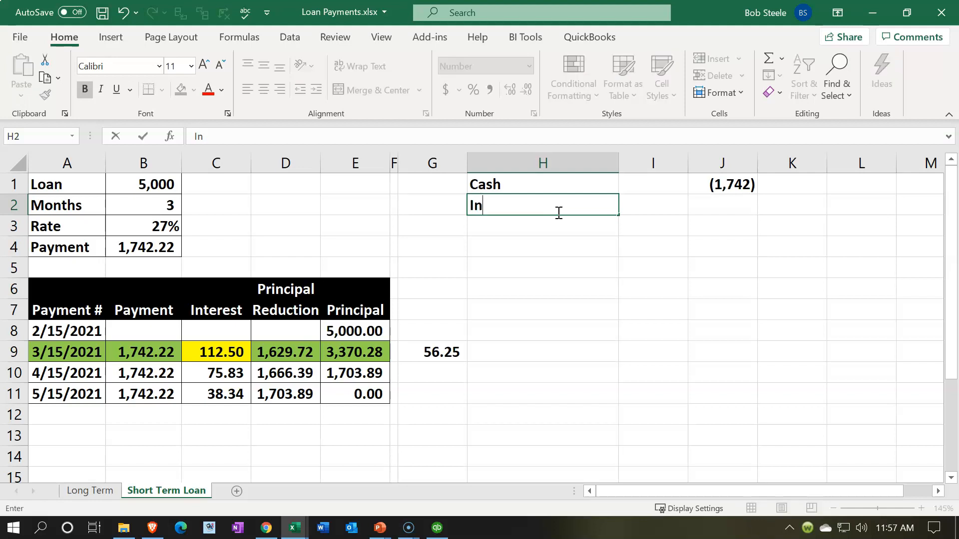
{"action": "type", "text": "terest expense"}
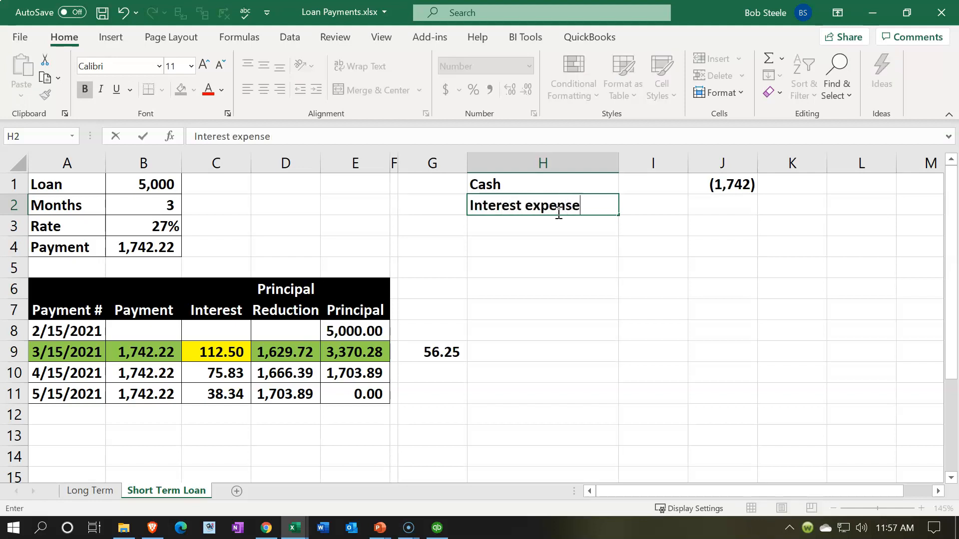
{"action": "key", "text": "Tab"}
{"action": "type", "text": "="}
{"action": "key", "text": "Down"}
{"action": "key", "text": "Down"}
{"action": "key", "text": "Down"}
{"action": "key", "text": "Down"}
{"action": "key", "text": "Down"}
{"action": "key", "text": "Down"}
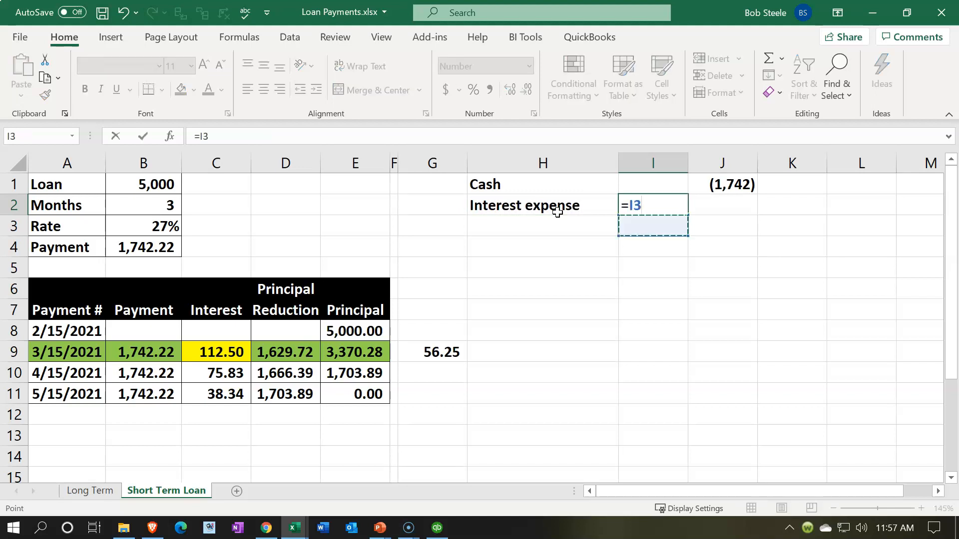
{"action": "key", "text": "Left"}
{"action": "key", "text": "Left"}
{"action": "key", "text": "Left"}
- Enter Loan payable in H3 and debit it in I3 with a link to the 3/15/2021 principal reduction in D9
{"action": "key", "text": "Left"}
{"action": "key", "text": "Left"}
{"action": "key", "text": "Left"}
{"action": "key", "text": "Down"}
{"action": "key", "text": "Return"}
{"action": "key", "text": "Left"}
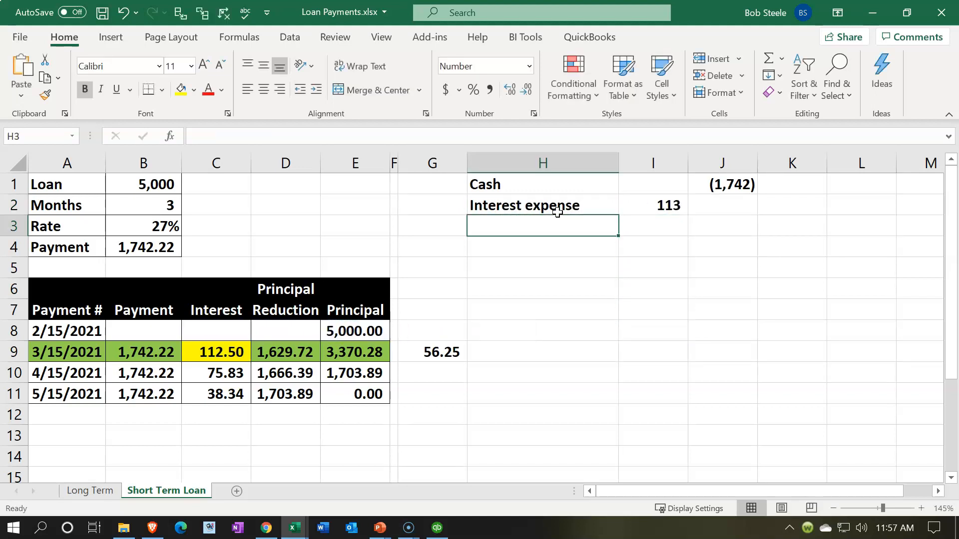
{"action": "type", "text": "Loan pa"}
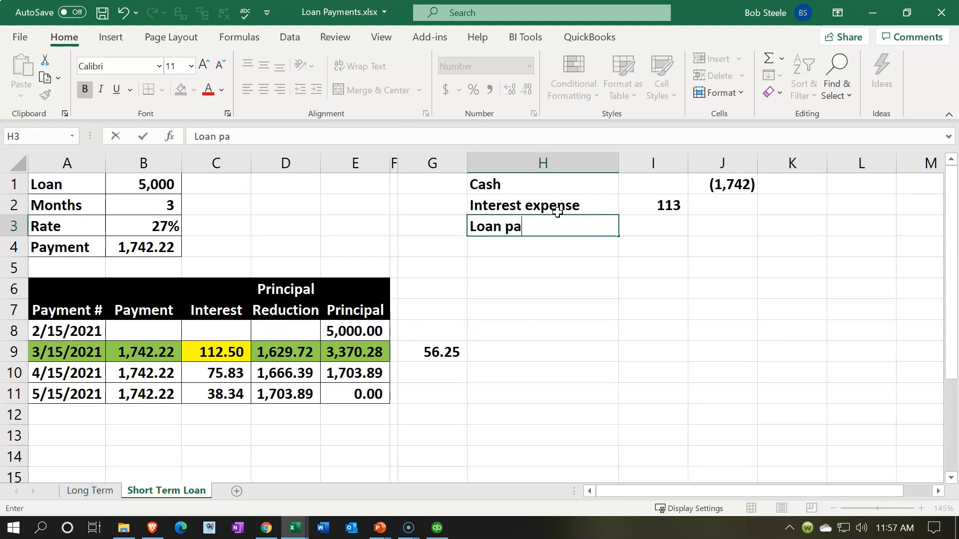
{"action": "type", "text": "yable"}
{"action": "key", "text": "Right"}
{"action": "type", "text": "+"}
{"action": "key", "text": "Down"}
{"action": "key", "text": "Down"}
{"action": "key", "text": "Down"}
{"action": "key", "text": "Down"}
{"action": "key", "text": "Down"}
{"action": "key", "text": "Left"}
{"action": "key", "text": "Left"}
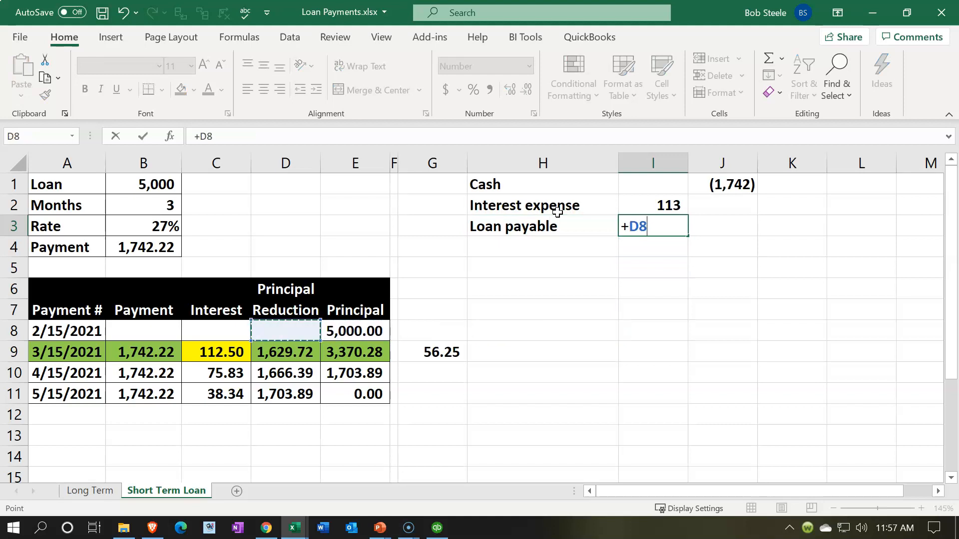
{"action": "key", "text": "Down"}
{"action": "key", "text": "Return"}
- Check the sum of the debits in I2:I3 against the cash credit in J1
{"action": "left_click_drag", "start_coordinate": [664, 207], "coordinate": [653, 225]}
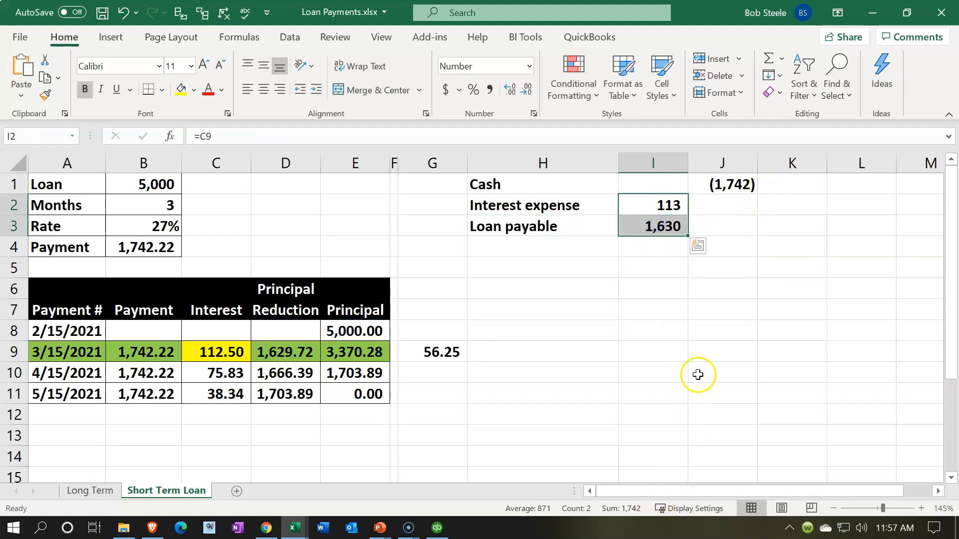
{"action": "left_click", "coordinate": [741, 217]}
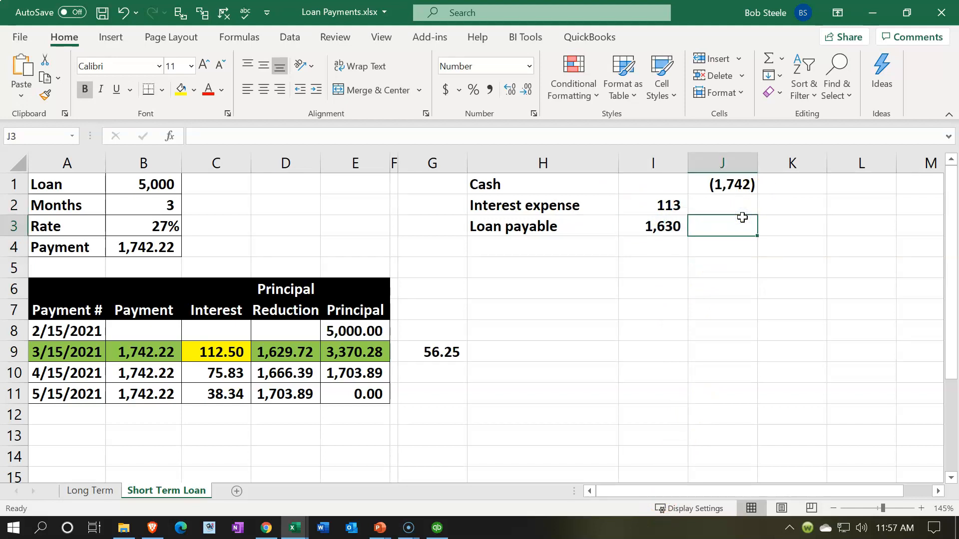
{"action": "left_click", "coordinate": [733, 198]}
{"action": "left_click", "coordinate": [731, 187]}
{"action": "key", "text": "Down"}
{"action": "key", "text": "Down"}
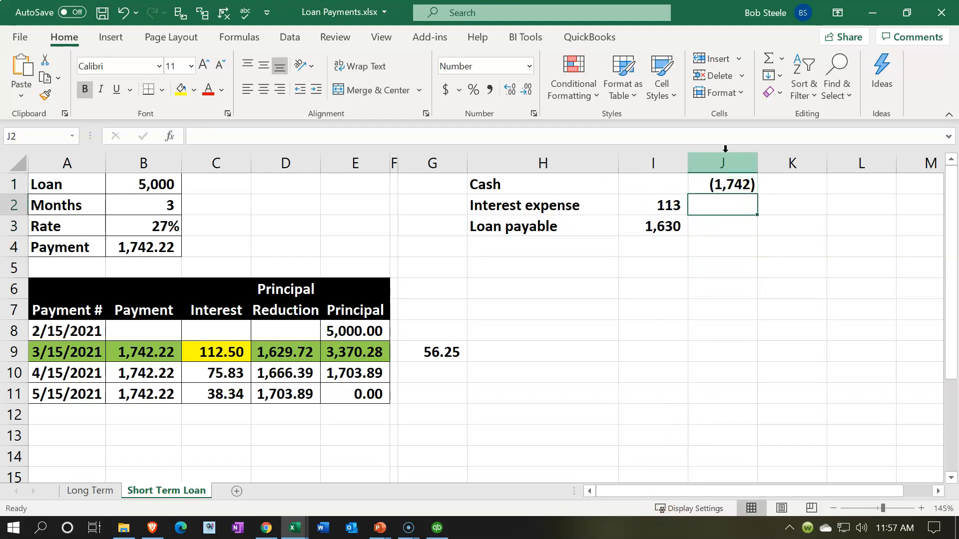
{"action": "key", "text": "Left"}
{"action": "key", "text": "Up"}
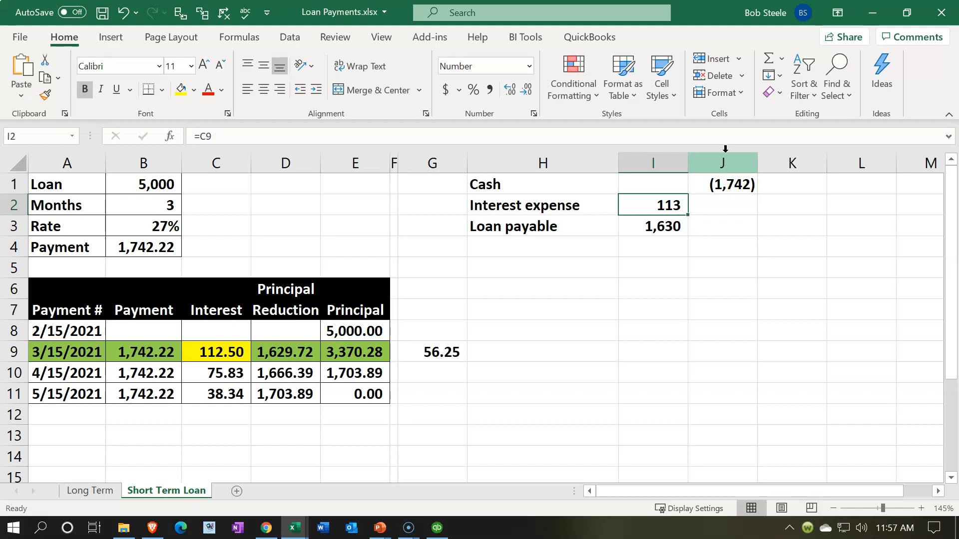
- Start a second entry with Cash in H5, credited in J5 with the negative of the 3/15/2021 payment in B9
{"action": "key", "text": "Down"}
{"action": "key", "text": "Down"}
{"action": "key", "text": "Down"}
{"action": "key", "text": "Left"}
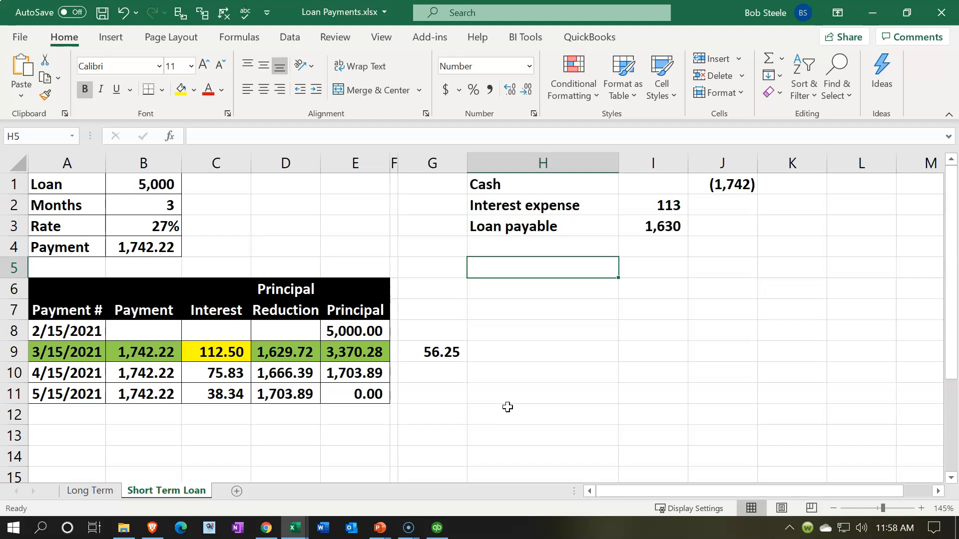
{"action": "type", "text": "Cash"}
{"action": "key", "text": "Tab"}
{"action": "key", "text": "Tab"}
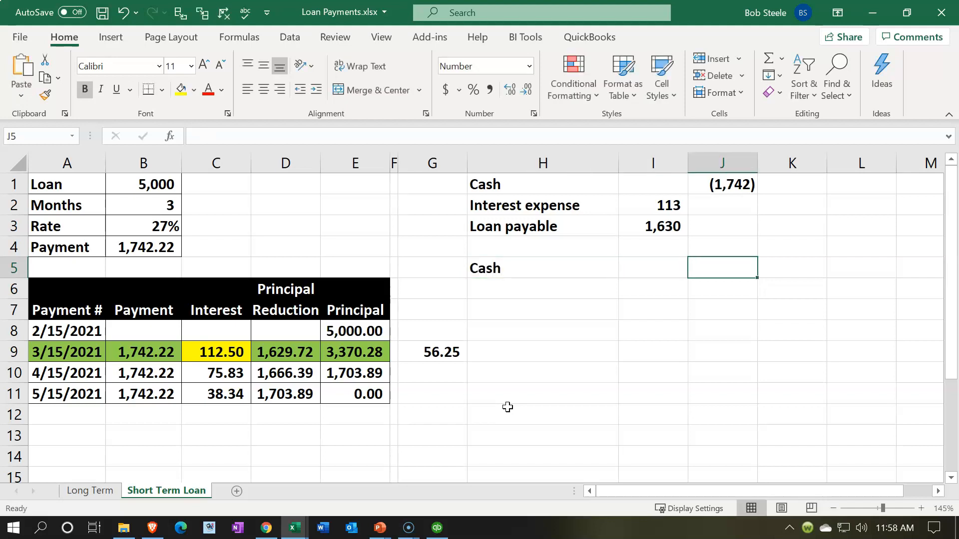
{"action": "type", "text": "-"}
{"action": "key", "text": "Down"}
{"action": "key", "text": "Down"}
{"action": "key", "text": "Left"}
{"action": "key", "text": "Left"}
{"action": "key", "text": "Left"}
{"action": "key", "text": "Left"}
{"action": "key", "text": "Left"}
{"action": "key", "text": "Left"}
{"action": "key", "text": "Left"}
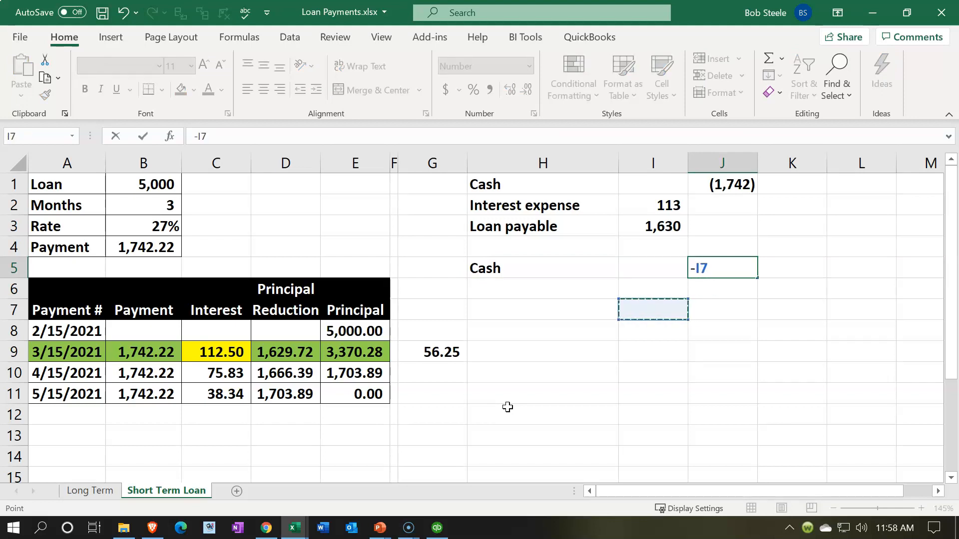
{"action": "key", "text": "Left"}
{"action": "key", "text": "Down"}
{"action": "key", "text": "Down"}
{"action": "key", "text": "Return"}
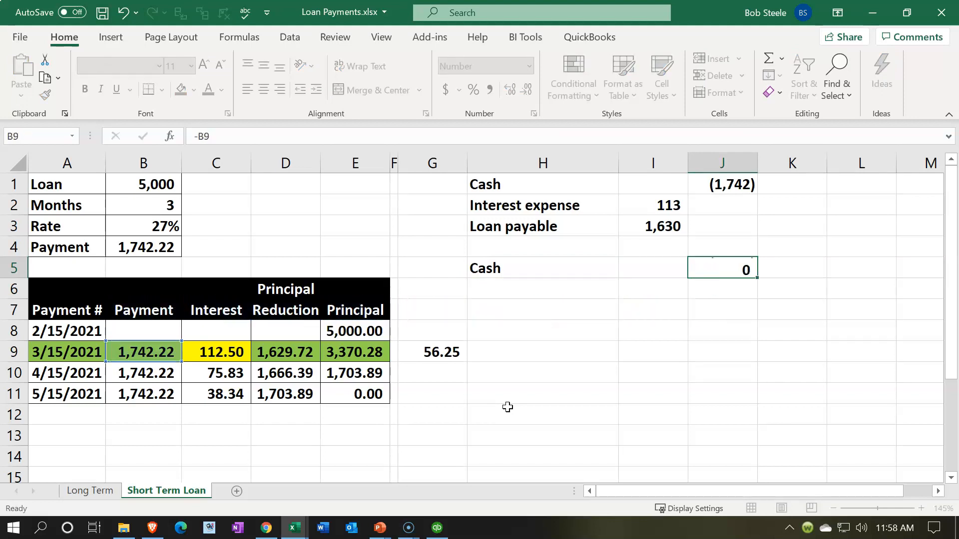
- Enter Interest payable in H6 and debit it in I6 with a link to the accrued interest in G9
{"action": "type", "text": "Interest e"}
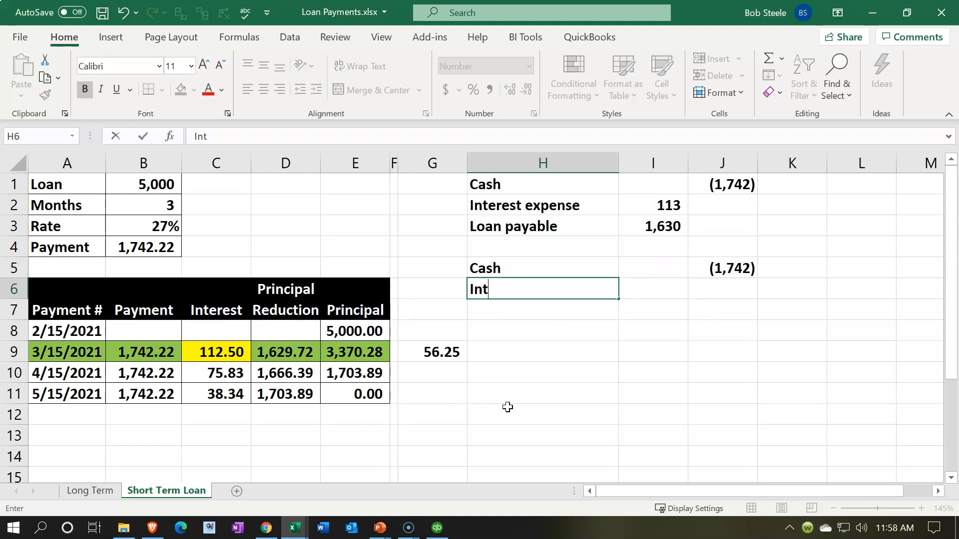
{"action": "key", "text": "BackSpace"}
{"action": "key", "text": "BackSpace"}
{"action": "key", "text": "BackSpace"}
{"action": "key", "text": "BackSpace"}
{"action": "key", "text": "BackSpace"}
{"action": "key", "text": "BackSpace"}
{"action": "key", "text": "BackSpace"}
{"action": "key", "text": "BackSpace"}
{"action": "key", "text": "BackSpace"}
{"action": "key", "text": "BackSpace"}
{"action": "type", "text": "Interest payable"}
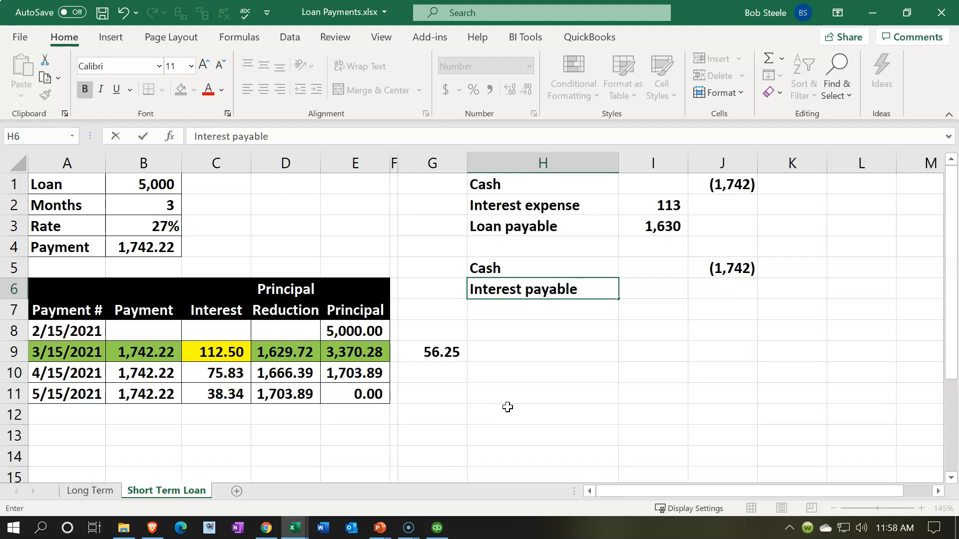
{"action": "key", "text": "Tab"}
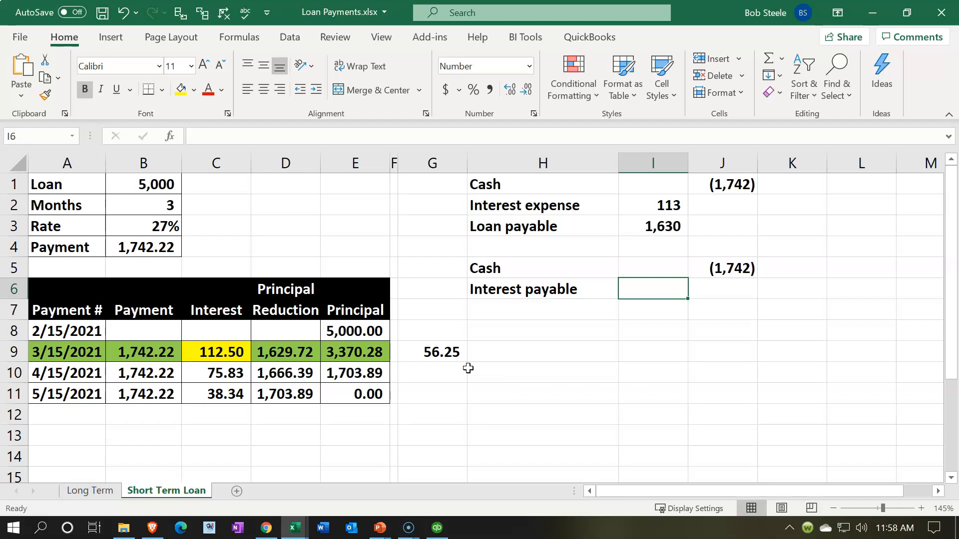
{"action": "type", "text": "="}
{"action": "key", "text": "Down"}
{"action": "key", "text": "Down"}
{"action": "key", "text": "Left"}
- Enter Interest expense in H7 and debit it in I7 with a link to the half-month interest in G9
{"action": "key", "text": "Left"}
{"action": "key", "text": "Left"}
{"action": "key", "text": "Down"}
{"action": "key", "text": "Right"}
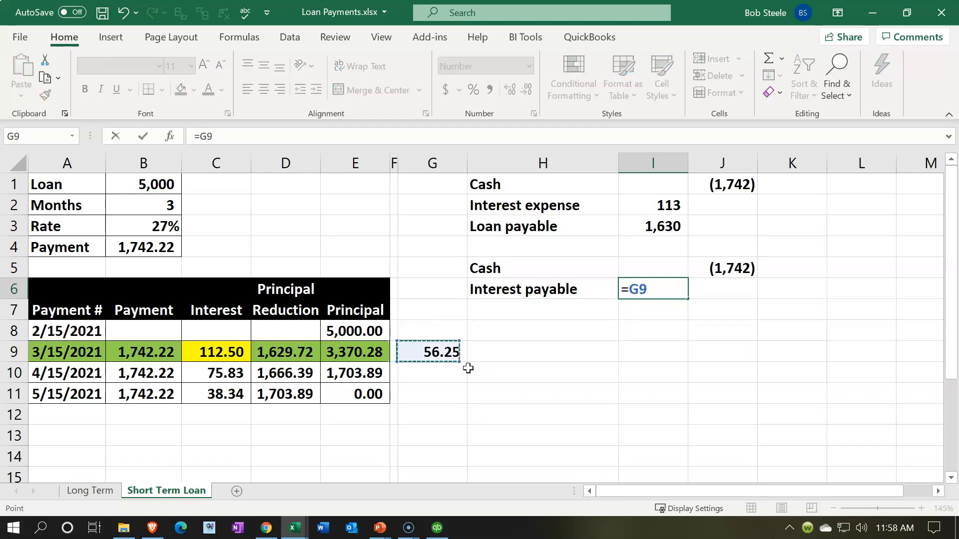
{"action": "key", "text": "Return"}
{"action": "key", "text": "Left"}
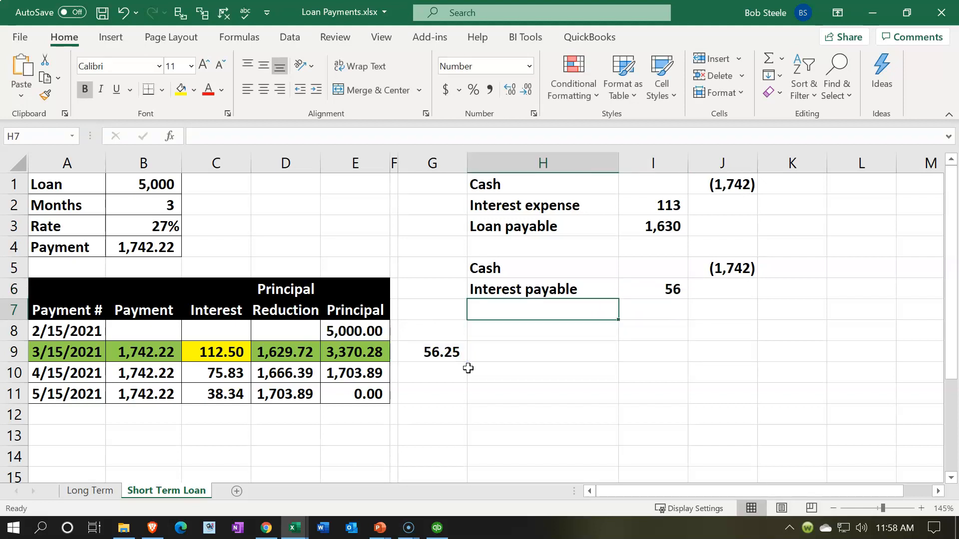
{"action": "type", "text": "Interest "}
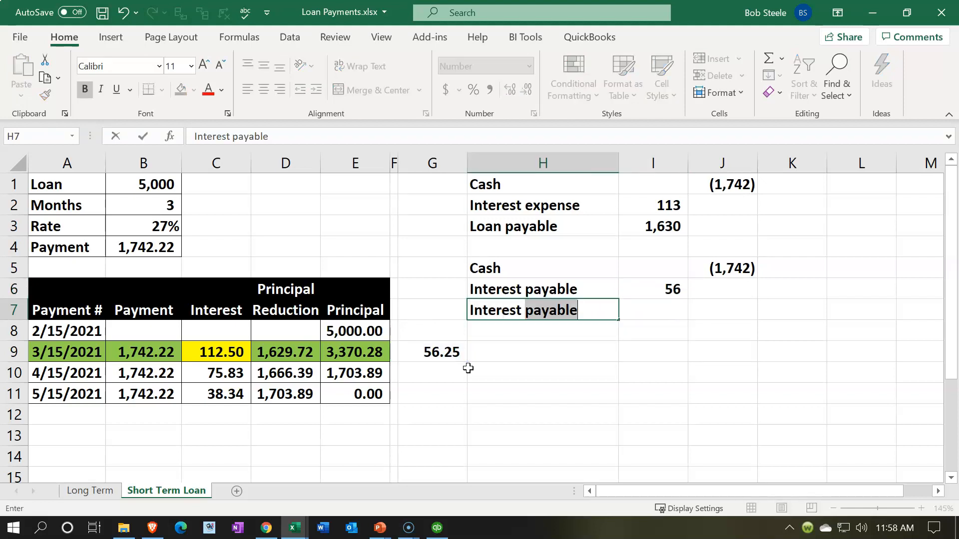
{"action": "type", "text": "expense"}
{"action": "key", "text": "Tab"}
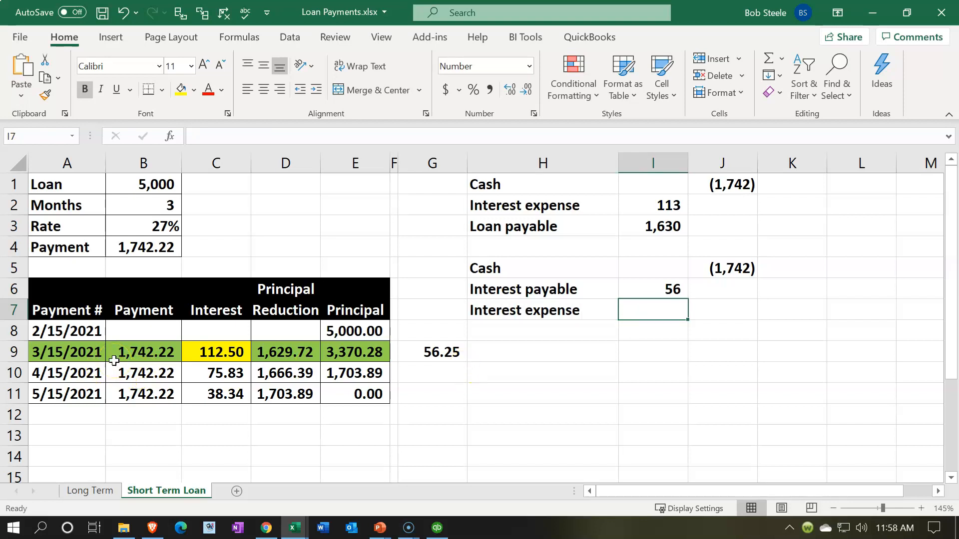
{"action": "type", "text": "="}
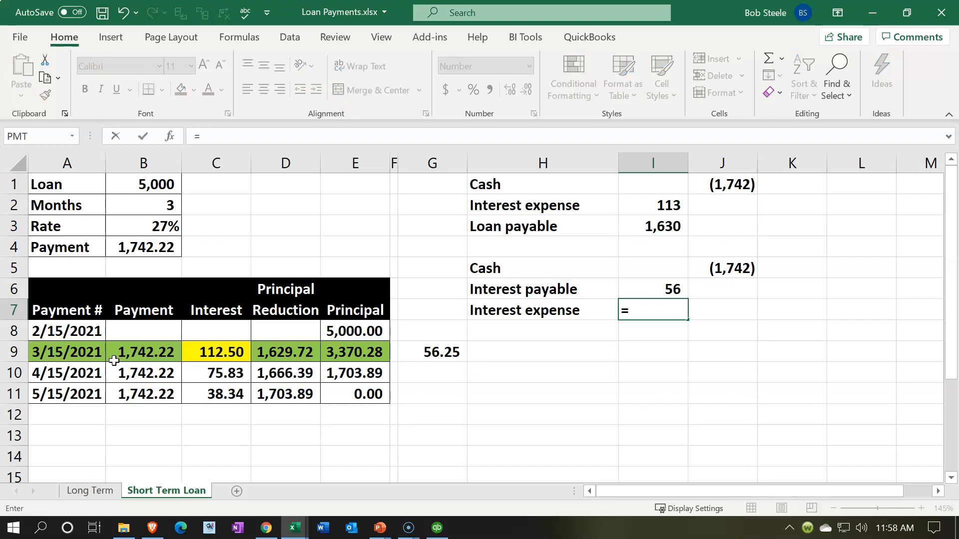
{"action": "key", "text": "Left"}
{"action": "key", "text": "Left"}
{"action": "key", "text": "Left"}
{"action": "key", "text": "Down"}
{"action": "key", "text": "Down"}
{"action": "key", "text": "Right"}
{"action": "key", "text": "Return"}
- Enter Loan payable in H8 and debit it in I8 with a link to the first entry's loan payable amount in I3
{"action": "key", "text": "Left"}
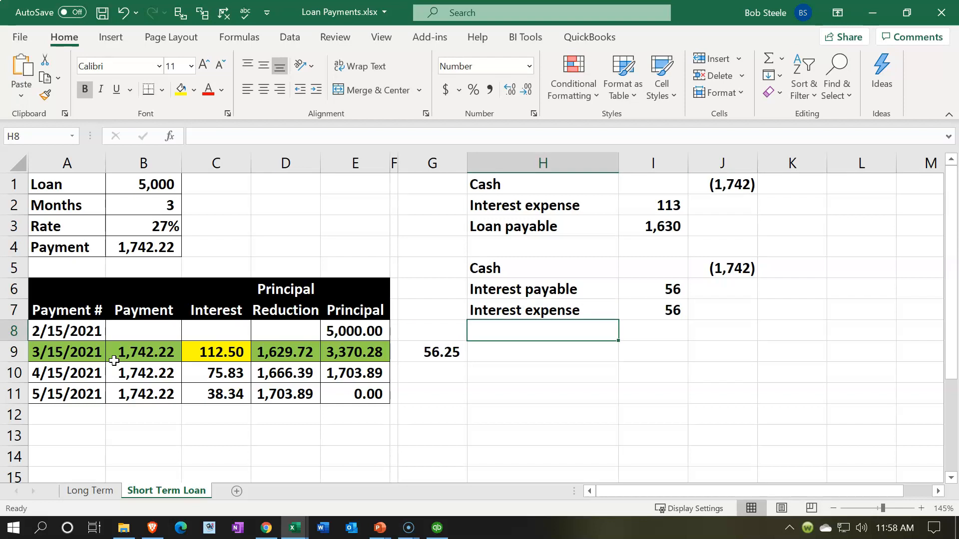
{"action": "type", "text": "Loan payable"}
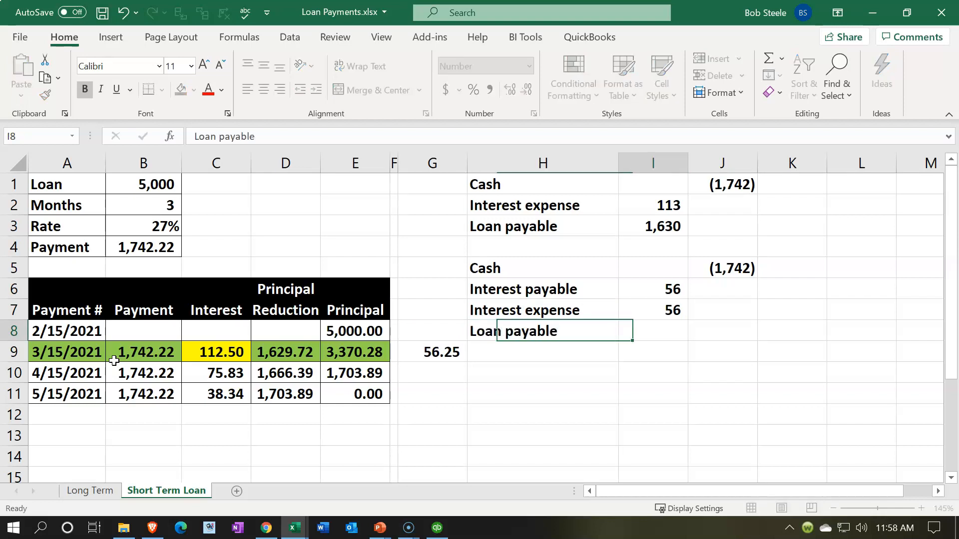
{"action": "key", "text": "Tab"}
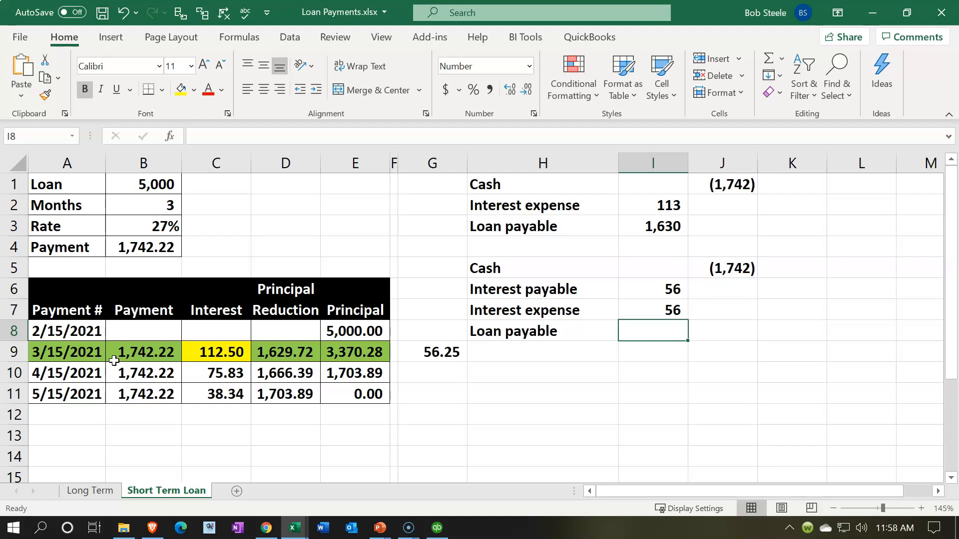
{"action": "type", "text": "="}
{"action": "key", "text": "Up"}
{"action": "key", "text": "Up"}
{"action": "key", "text": "Up"}
{"action": "key", "text": "Up"}
{"action": "key", "text": "Up"}
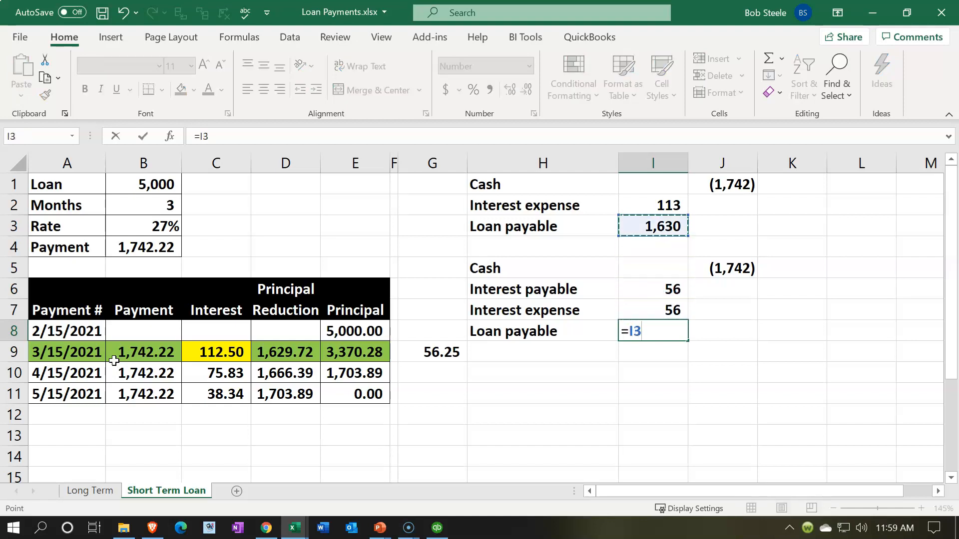
{"action": "key", "text": "Return"}
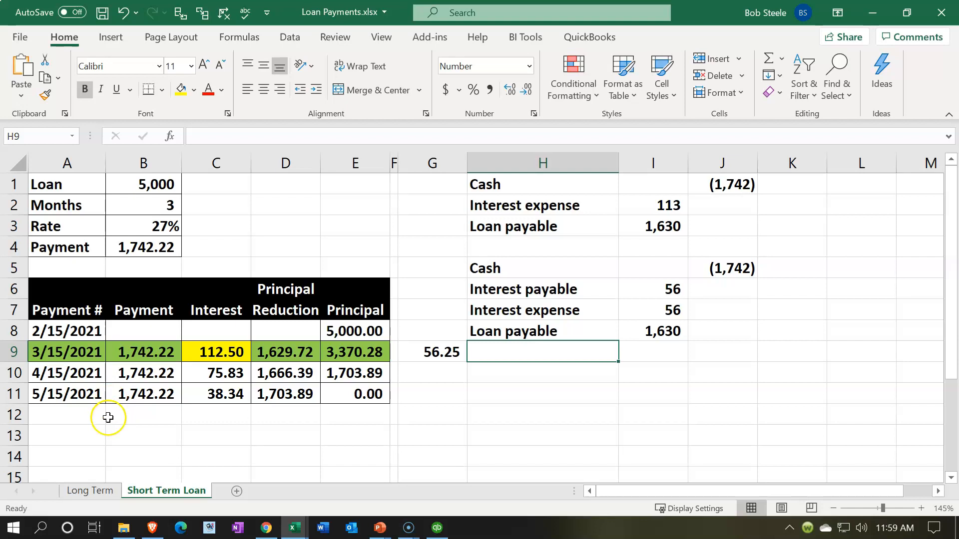
- Check the sum of the second entry's debits in I6:I8 and review the first entry in H1:J3
{"action": "left_click_drag", "start_coordinate": [649, 290], "coordinate": [649, 329]}
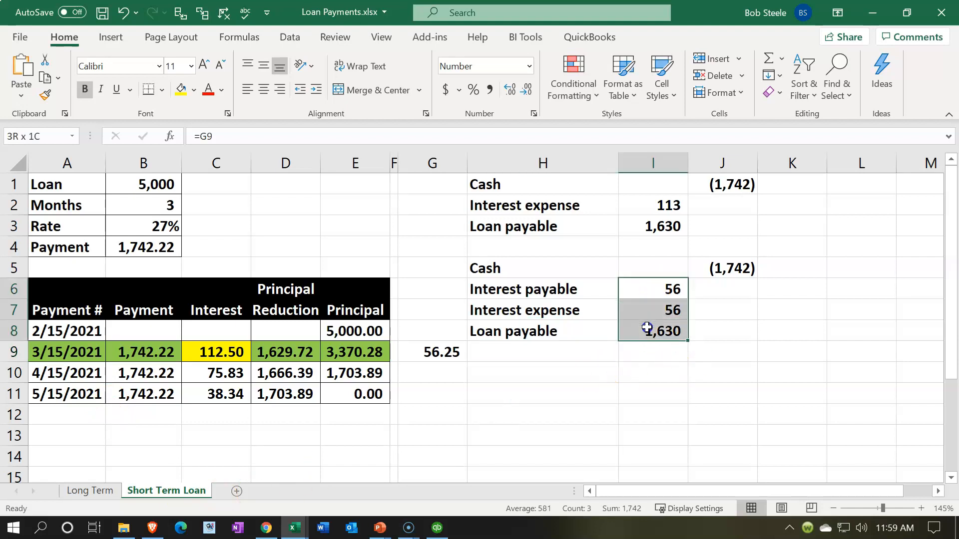
{"action": "left_click", "coordinate": [629, 413]}
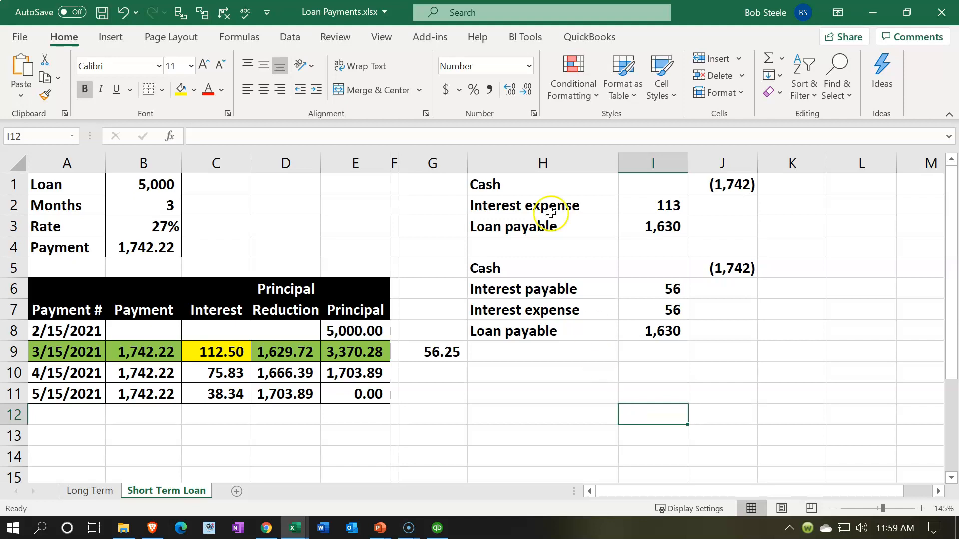
{"action": "left_click_drag", "start_coordinate": [539, 183], "coordinate": [696, 224]}
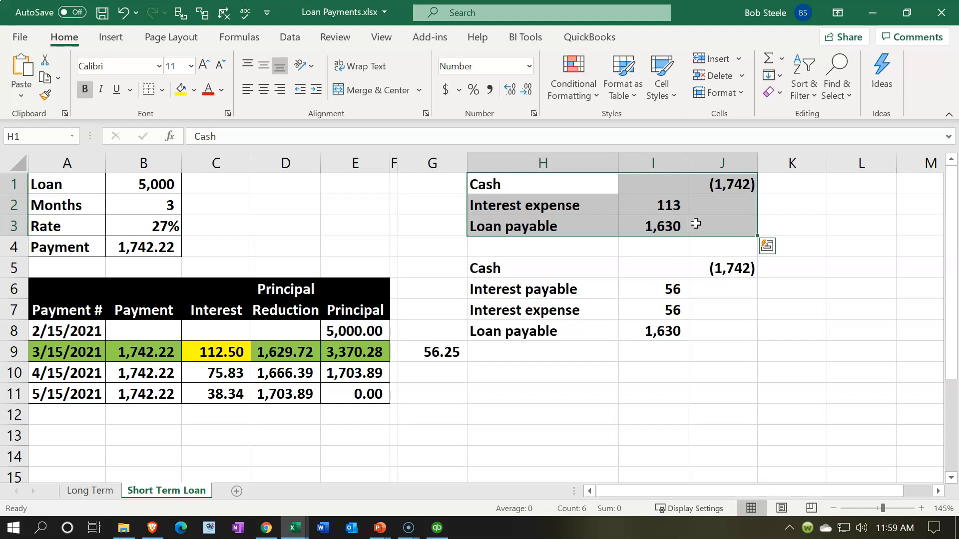
- Start a third entry with Cash in H10, credited in J10 with the negative of the 3/15/2021 payment in B9
{"action": "left_click", "coordinate": [551, 379]}
{"action": "type", "text": "Cash"}
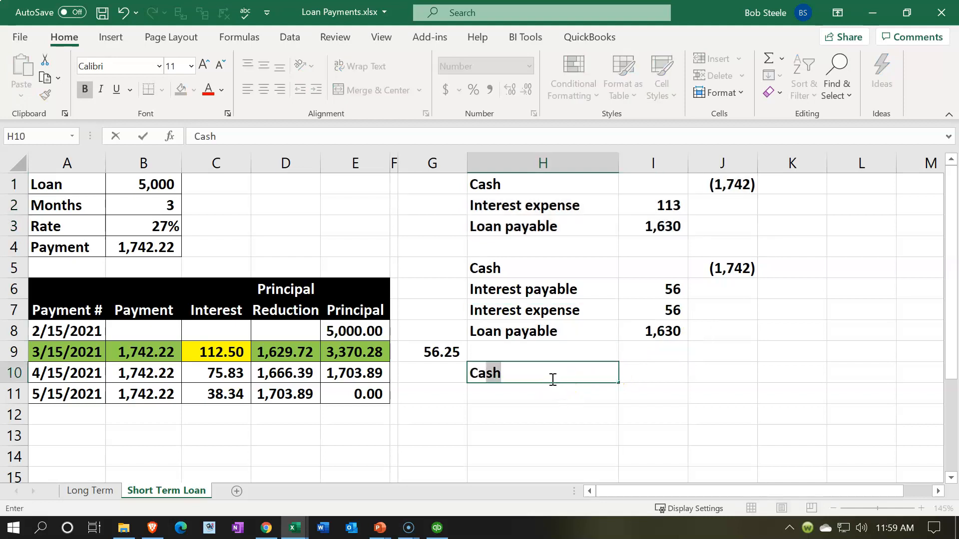
{"action": "key", "text": "Tab"}
{"action": "key", "text": "Tab"}
{"action": "type", "text": "-"}
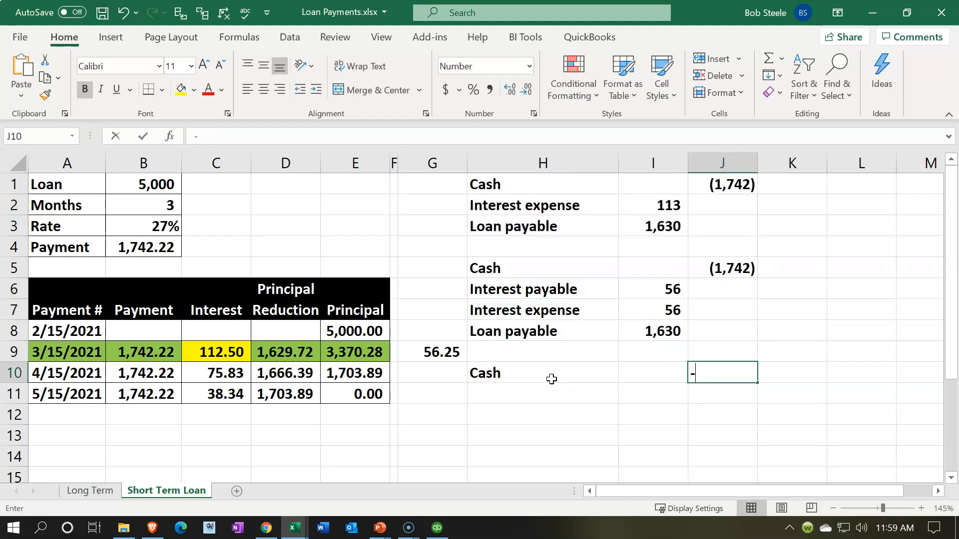
{"action": "key", "text": "Left"}
{"action": "key", "text": "Left"}
{"action": "key", "text": "Left"}
{"action": "key", "text": "Left"}
{"action": "key", "text": "Left"}
{"action": "key", "text": "Left"}
{"action": "key", "text": "Left"}
{"action": "key", "text": "Up"}
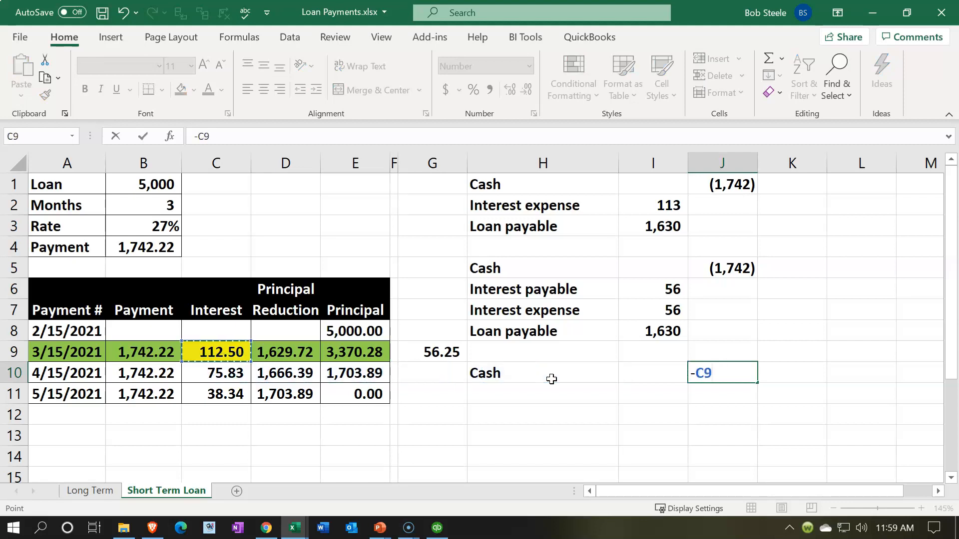
{"action": "key", "text": "Left"}
{"action": "key", "text": "Return"}
- Enter Loan payable in H11 and debit it in I11 with the negative of the cash credit in J10
{"action": "type", "text": "Loan "}
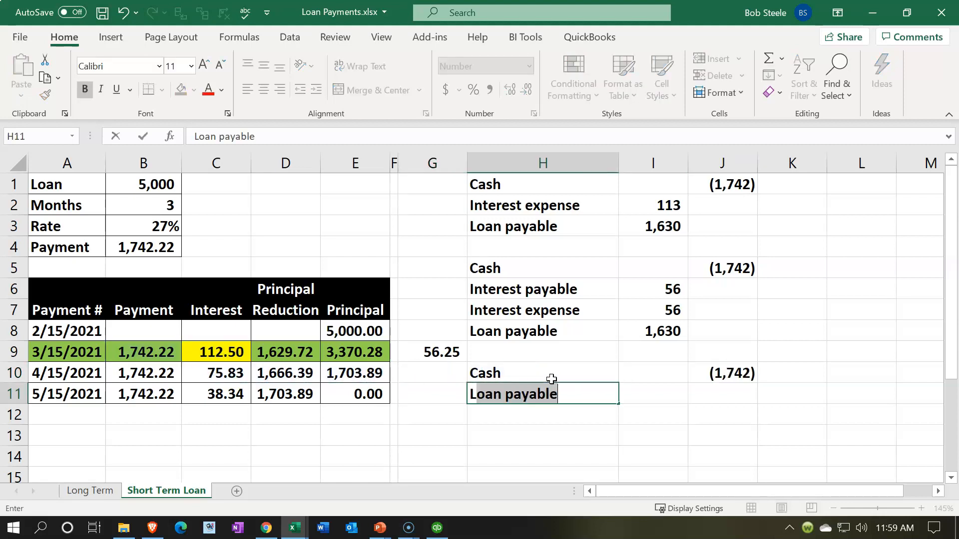
{"action": "type", "text": "payab"}
{"action": "key", "text": "BackSpace"}
{"action": "key", "text": "BackSpace"}
{"action": "type", "text": "yable"}
{"action": "key", "text": "Tab"}
{"action": "type", "text": "+"}
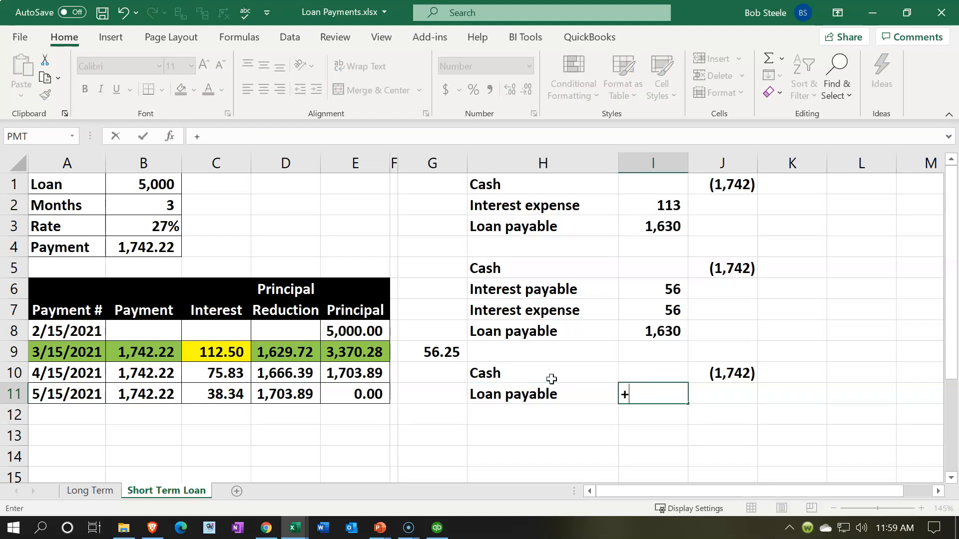
{"action": "key", "text": "BackSpace"}
{"action": "type", "text": "-"}
{"action": "key", "text": "Right"}
{"action": "key", "text": "Up"}
{"action": "key", "text": "Return"}
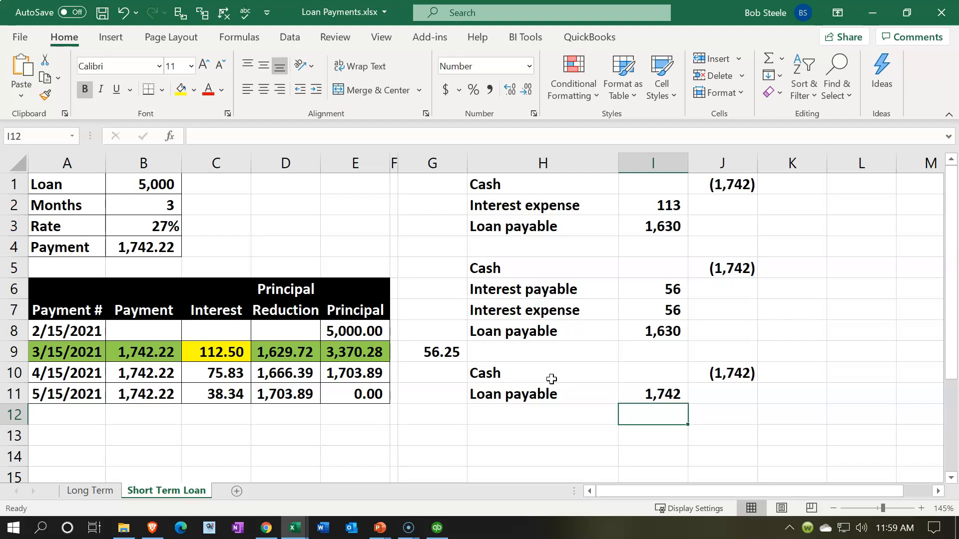
- Review the accrued interest in G9 and open the Long Term amortization sheet
{"action": "left_click", "coordinate": [438, 353]}
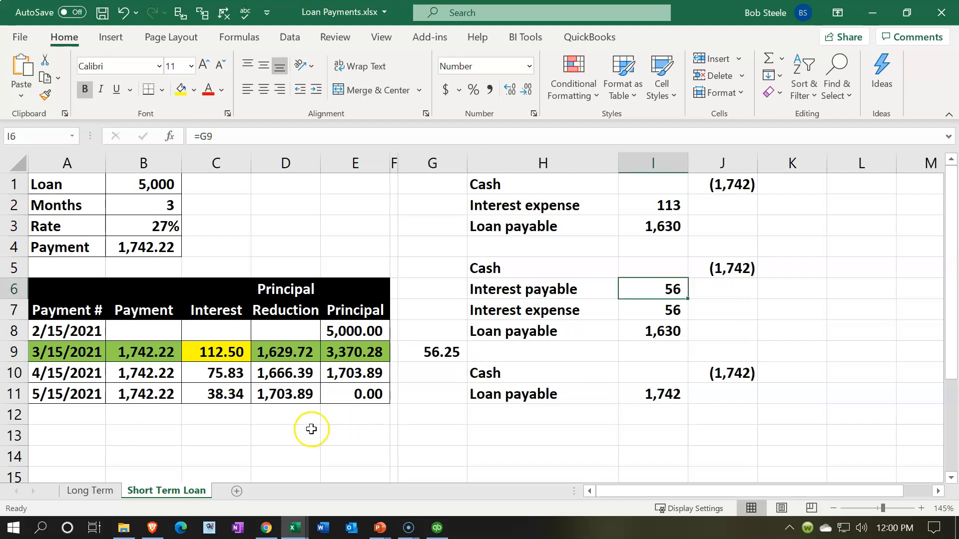
{"action": "left_click", "coordinate": [90, 490]}
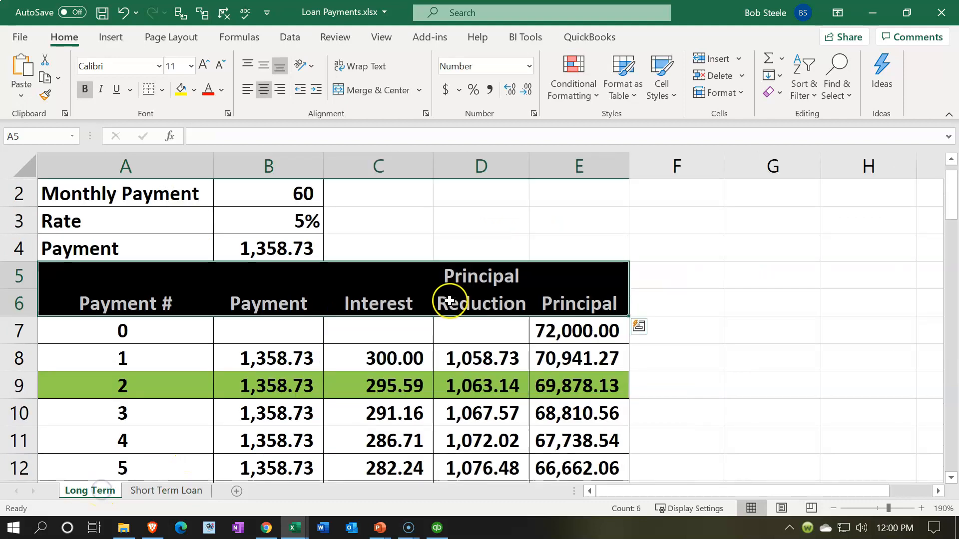
- Return to the Short Term Loan sheet and switch to the Adjusting Entry Worksheet 02.28.21 workbook
{"action": "left_click", "coordinate": [162, 489]}
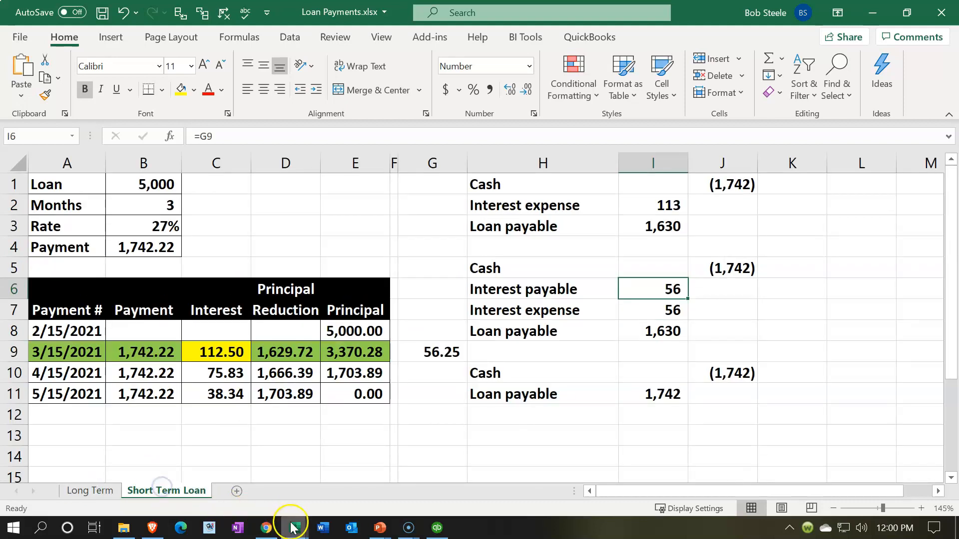
{"action": "mouse_move", "coordinate": [294, 525]}
{"action": "left_click", "coordinate": [265, 492]}
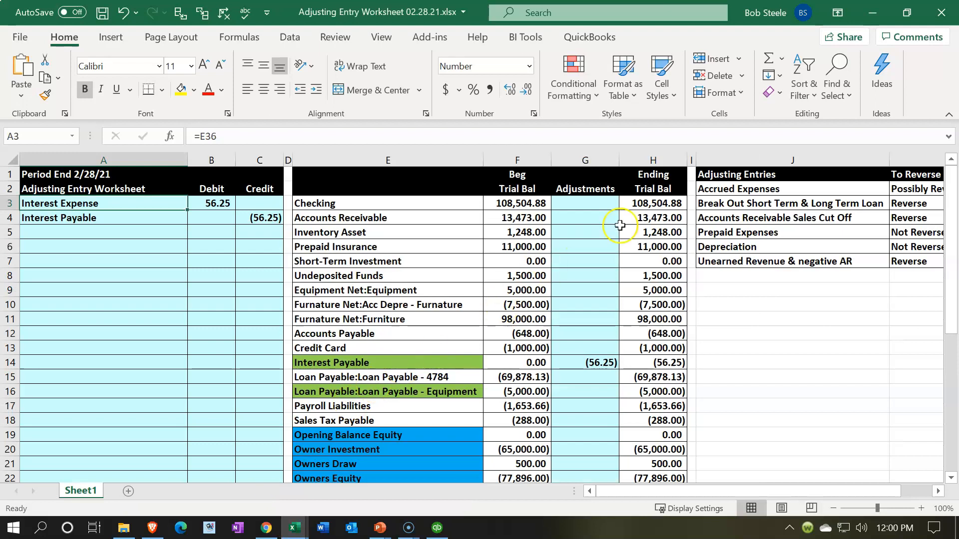
- Insert two blank columns directly after the Ending Trial Bal column H
{"action": "left_click", "coordinate": [659, 159]}
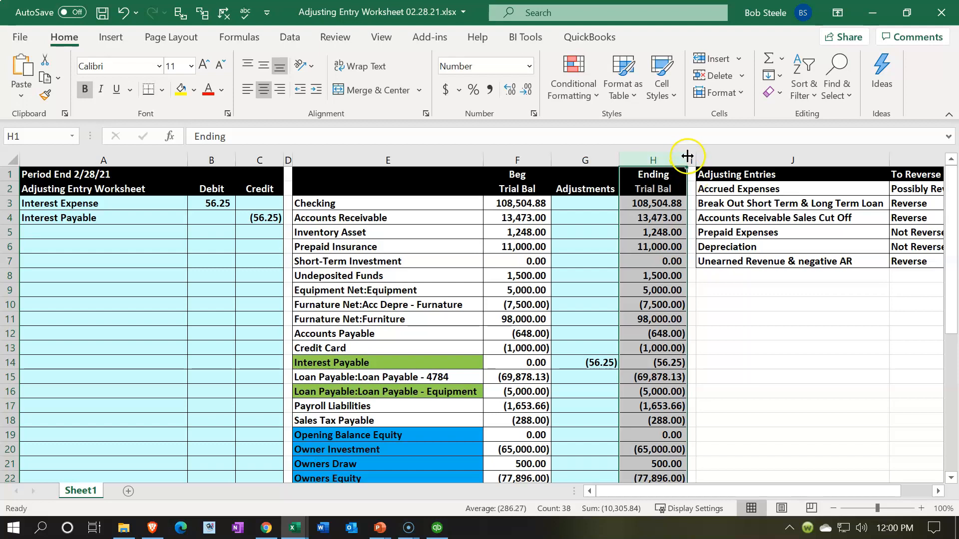
{"action": "left_click", "coordinate": [693, 160]}
{"action": "left_click_drag", "start_coordinate": [693, 160], "coordinate": [704, 158]}
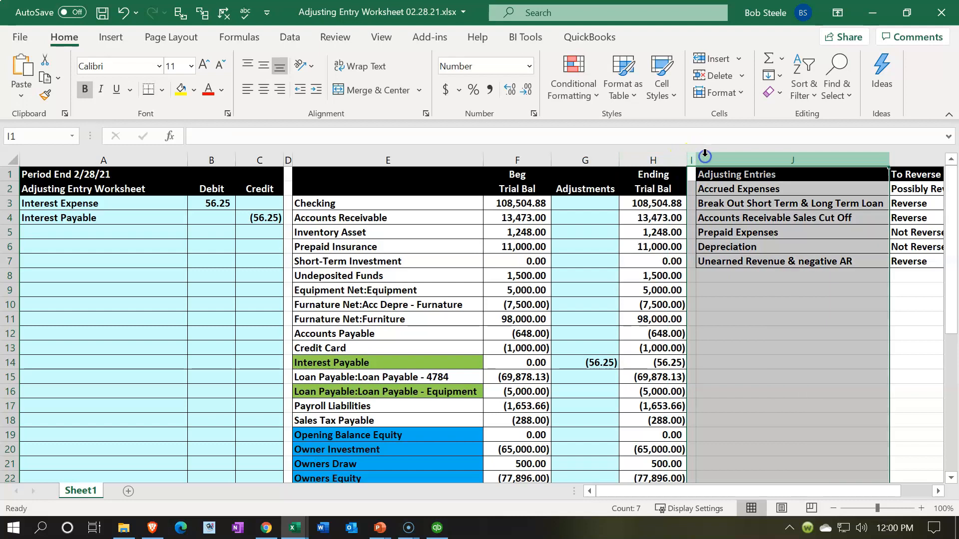
{"action": "right_click", "coordinate": [761, 339]}
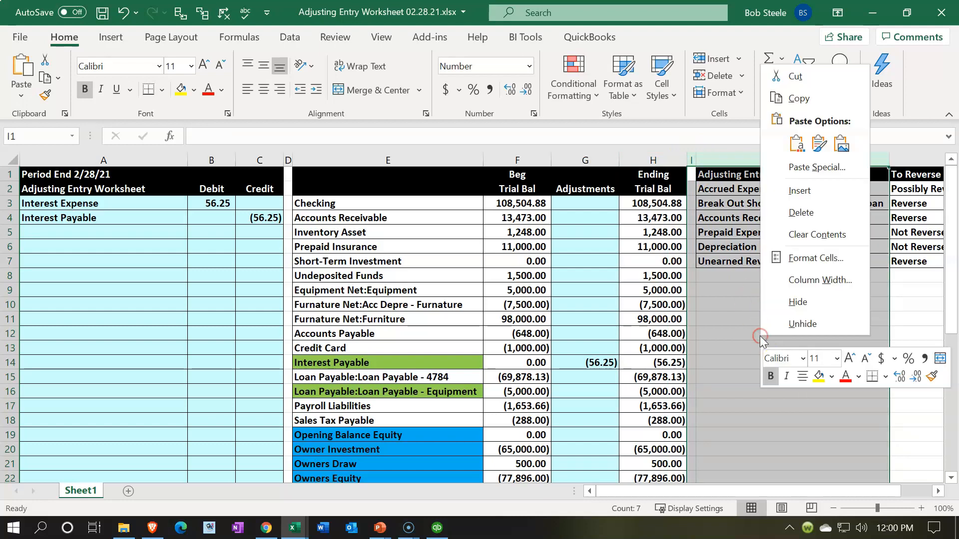
{"action": "left_click", "coordinate": [799, 190]}
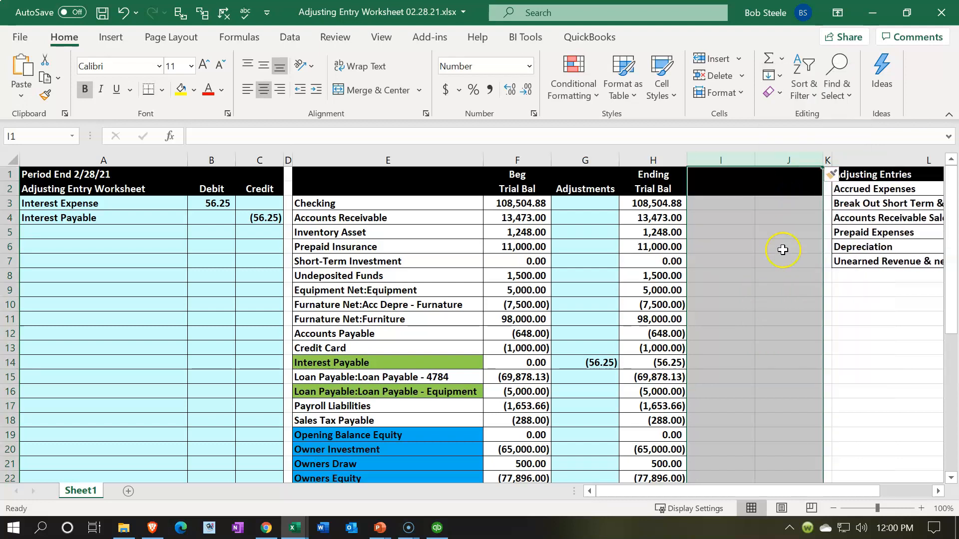
{"action": "left_click", "coordinate": [779, 276]}
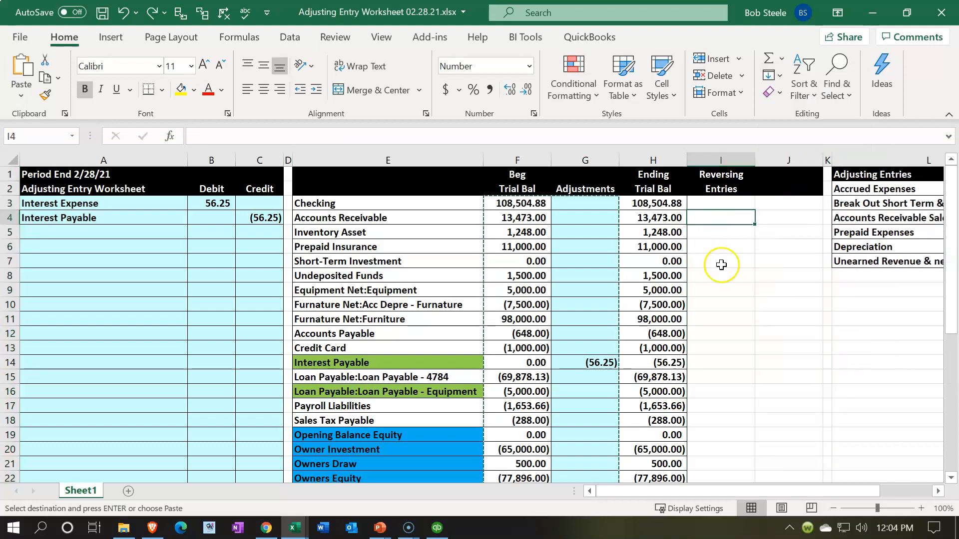
{"action": "scroll", "coordinate": [721, 264], "scroll_direction": "down", "scroll_amount": 6}
{"action": "scroll", "coordinate": [721, 264], "scroll_direction": "up", "scroll_amount": 6}
- Head the two new columns Reversing Entries in I1:I2 and Trail Bal 03/01/21 in J1:J2, entering the date as text
{"action": "left_click", "coordinate": [721, 175]}
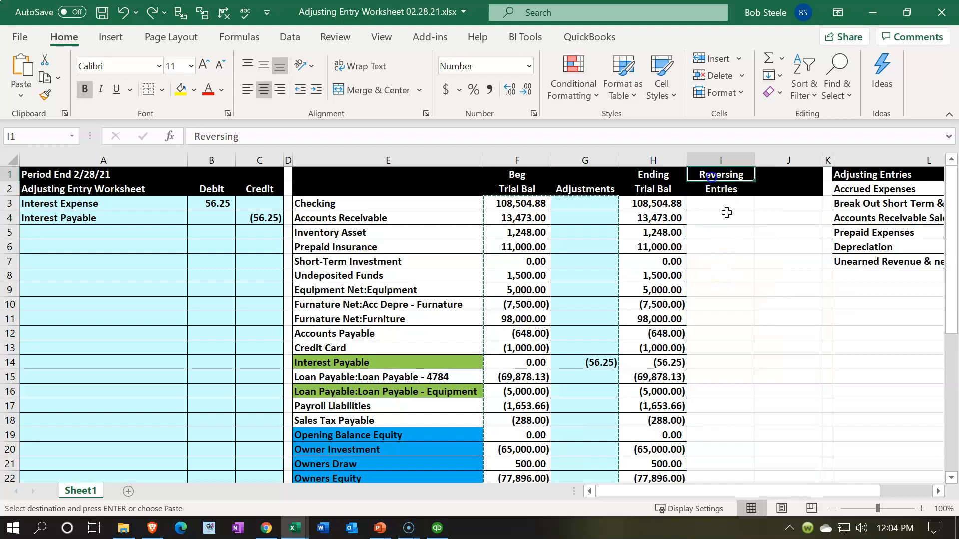
{"action": "key", "text": "Down"}
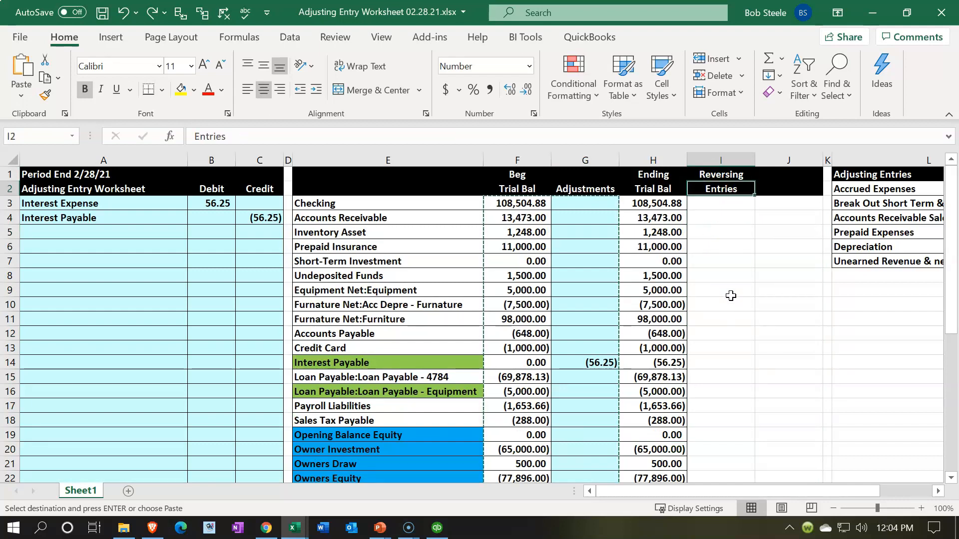
{"action": "key", "text": "Right"}
{"action": "key", "text": "Up"}
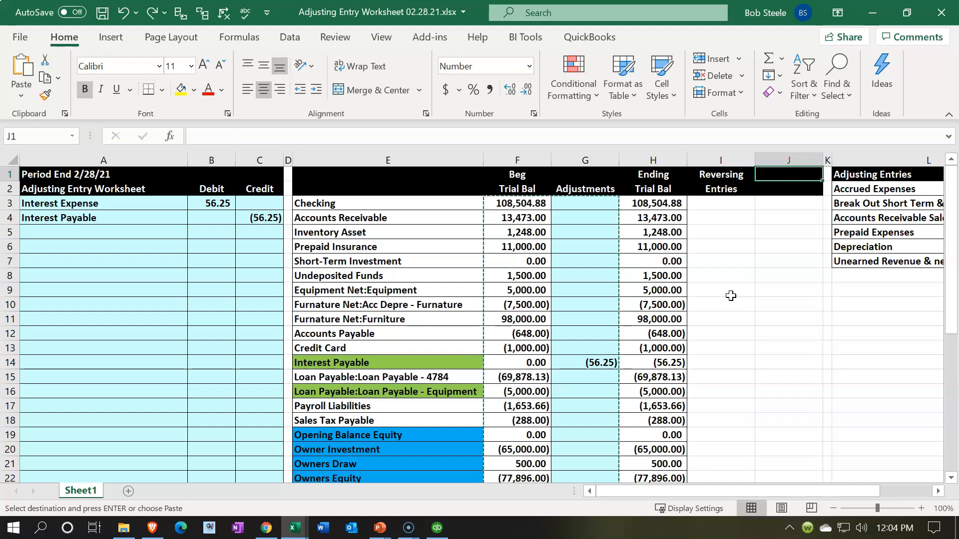
{"action": "type", "text": "Trail Bal"}
{"action": "key", "text": "Return"}
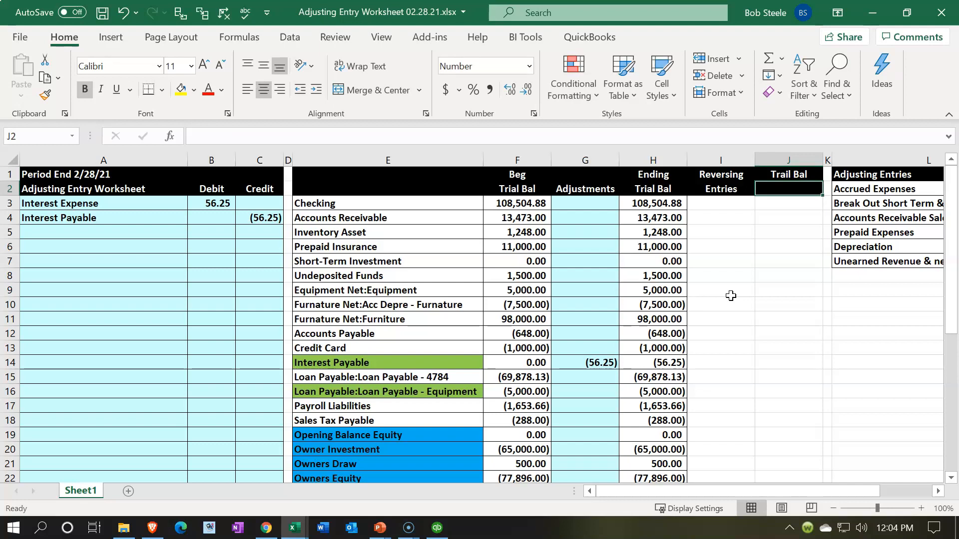
{"action": "type", "text": "'03/01/21"}
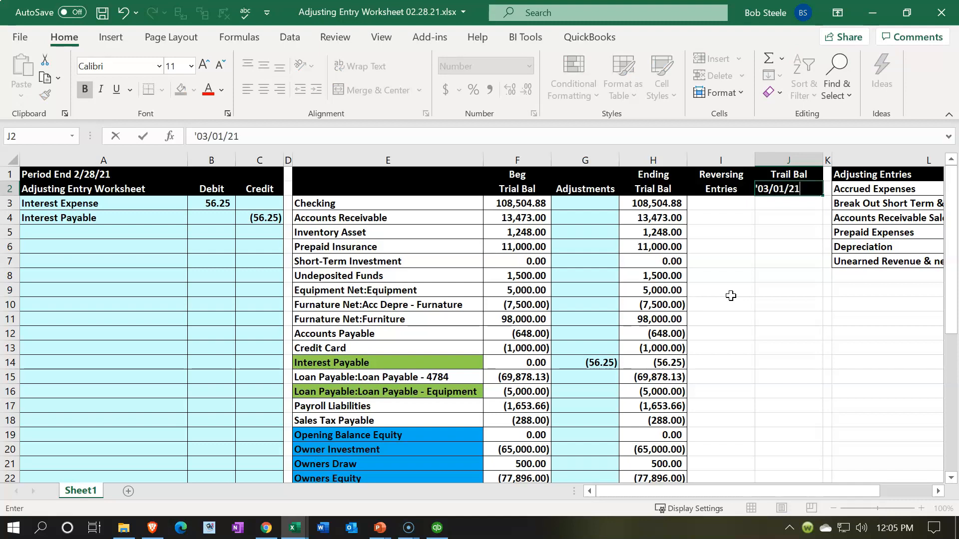
{"action": "key", "text": "Return"}
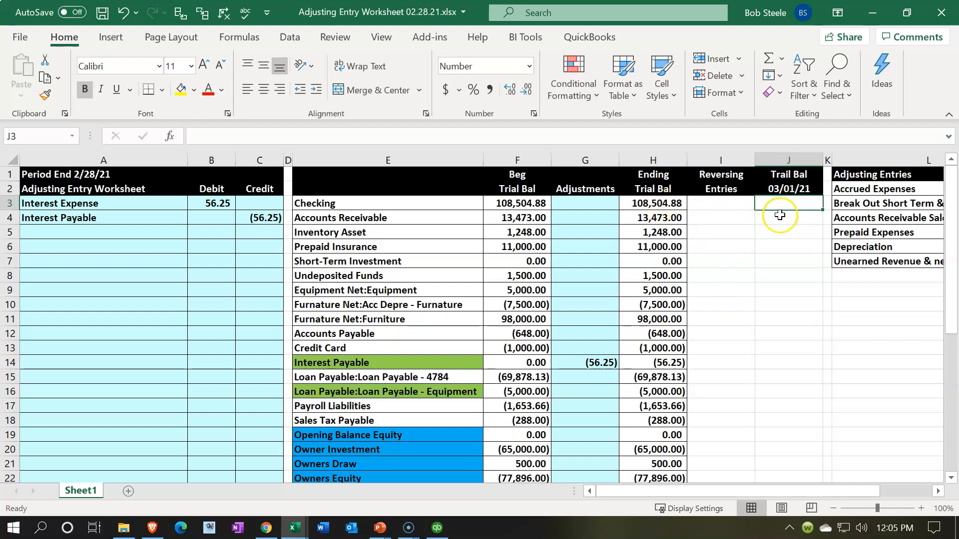
- Copy the formatting of the ending trial balance cells H3:H36 onto J3:J36 with Format Painter
{"action": "left_click", "coordinate": [664, 205]}
{"action": "left_click_drag", "start_coordinate": [660, 225], "coordinate": [654, 437]}
{"action": "scroll", "coordinate": [522, 305], "scroll_direction": "up", "scroll_amount": 6}
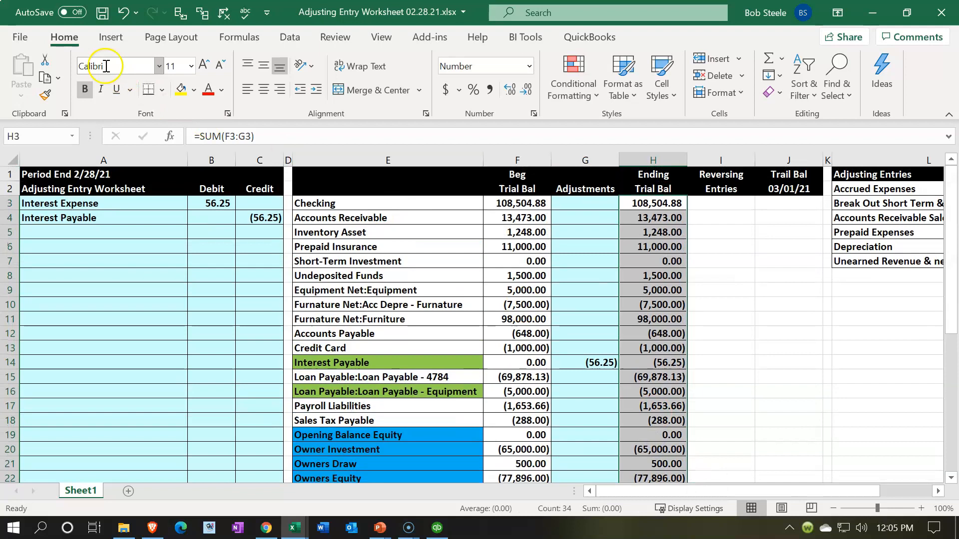
{"action": "left_click", "coordinate": [47, 97]}
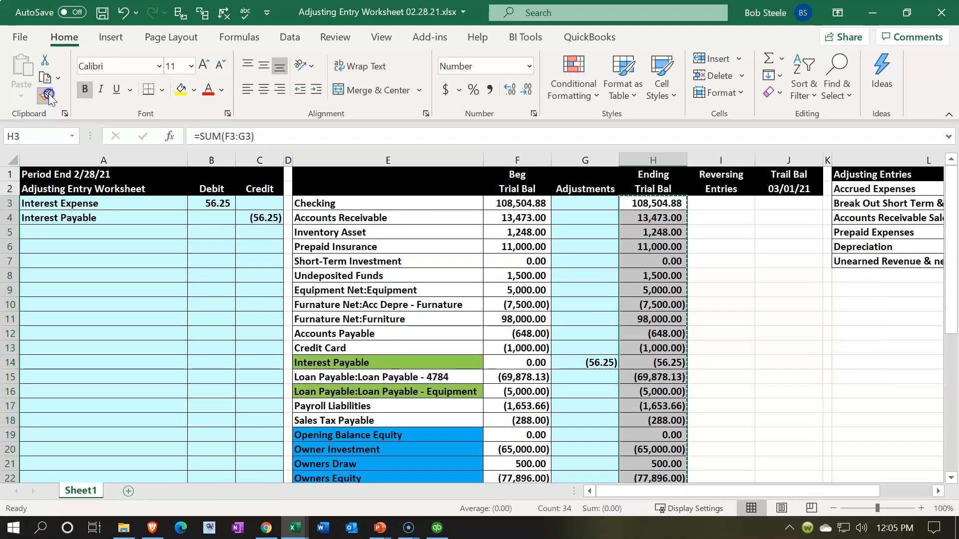
{"action": "left_click", "coordinate": [776, 204]}
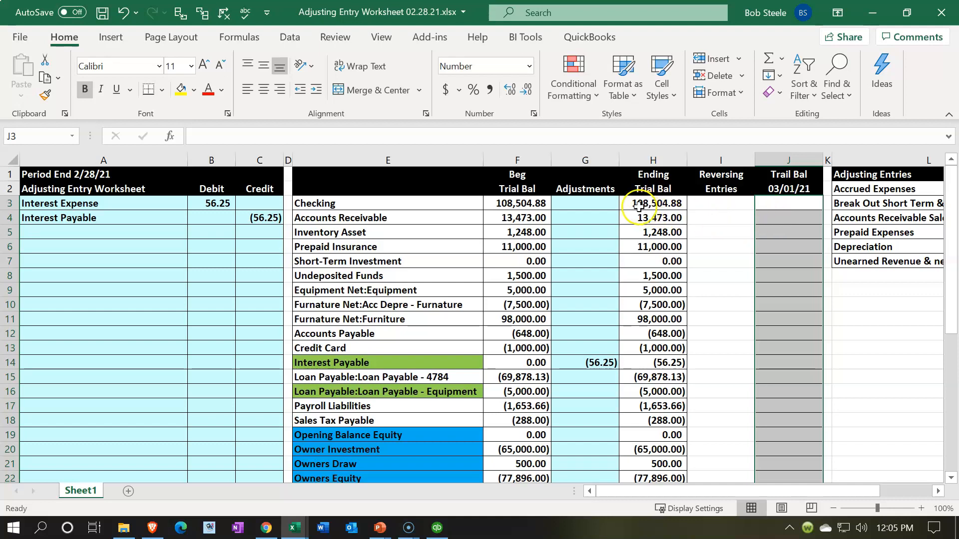
- Copy the formatting of the Adjustments cells G3:G36 onto I3:I36 in the Reversing Entries column
{"action": "left_click", "coordinate": [595, 207]}
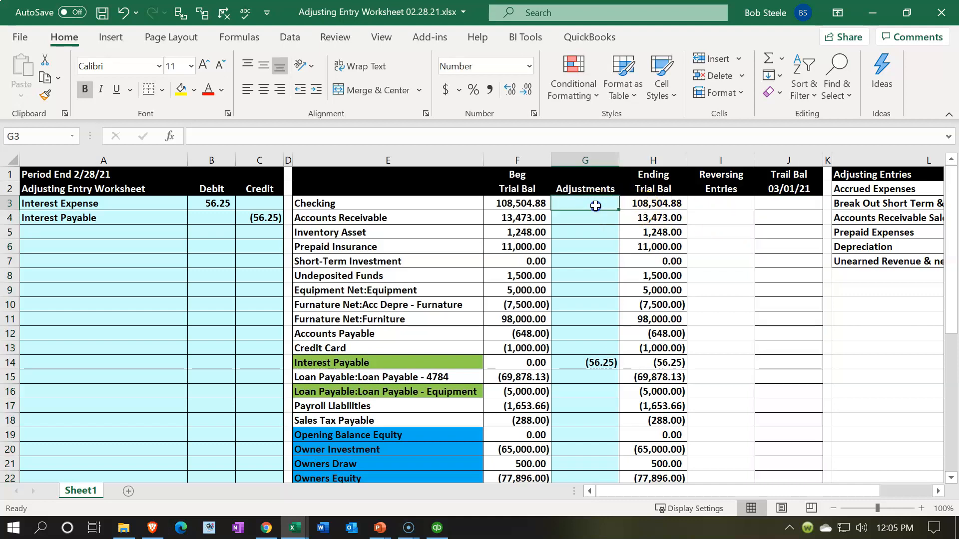
{"action": "left_click_drag", "start_coordinate": [595, 206], "coordinate": [591, 426]}
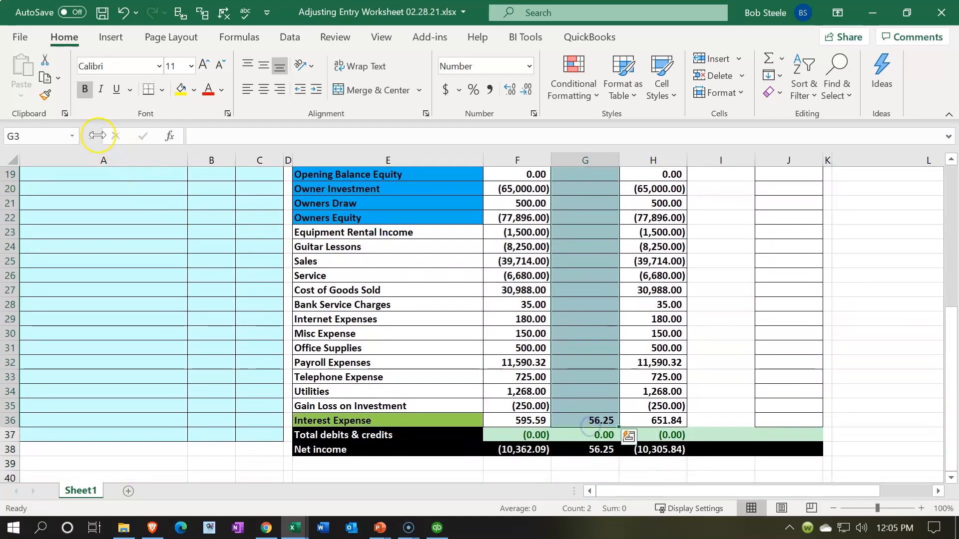
{"action": "left_click", "coordinate": [45, 95]}
{"action": "scroll", "coordinate": [726, 279], "scroll_direction": "up", "scroll_amount": 4}
{"action": "scroll", "coordinate": [726, 279], "scroll_direction": "up", "scroll_amount": 2}
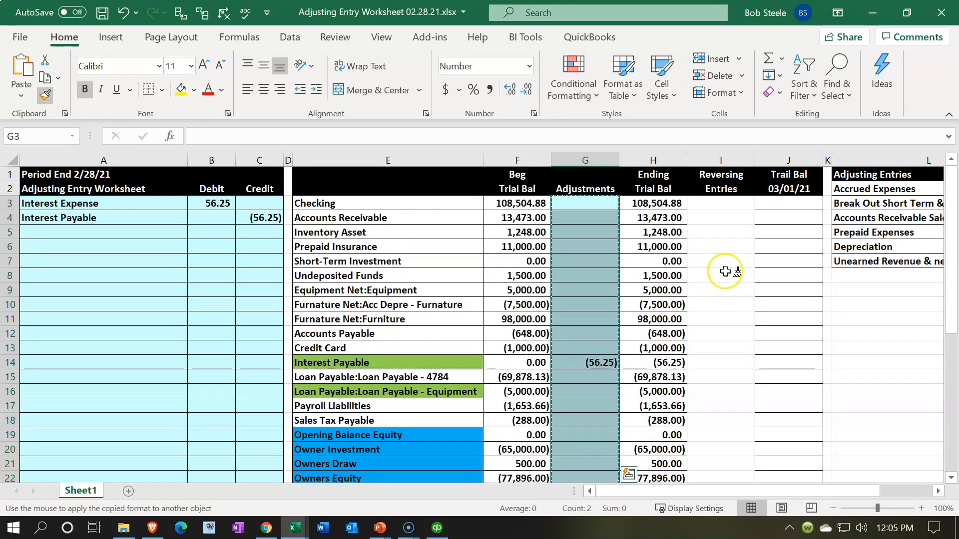
{"action": "left_click", "coordinate": [712, 203]}
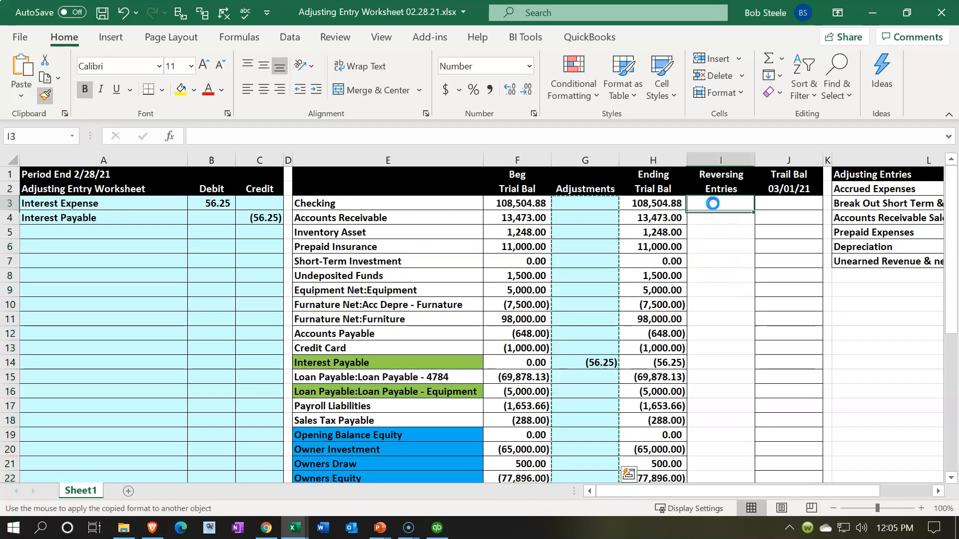
- Enter a SUM of H3:I3 in J3 for the Checking account's 03/01/21 balance
{"action": "left_click", "coordinate": [770, 205]}
{"action": "type", "text": "=sum("}
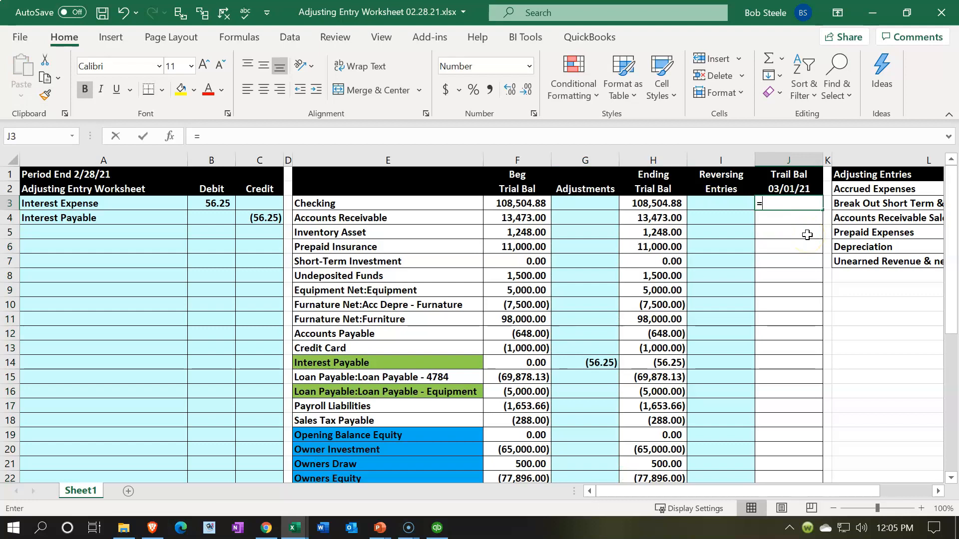
{"action": "key", "text": "Left"}
{"action": "key", "text": "Left"}
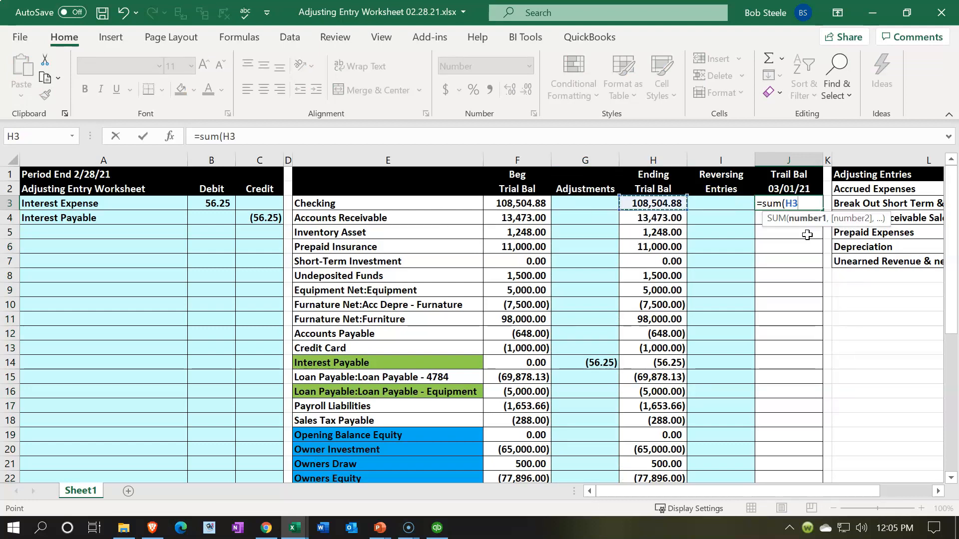
{"action": "key", "text": "shift+Right"}
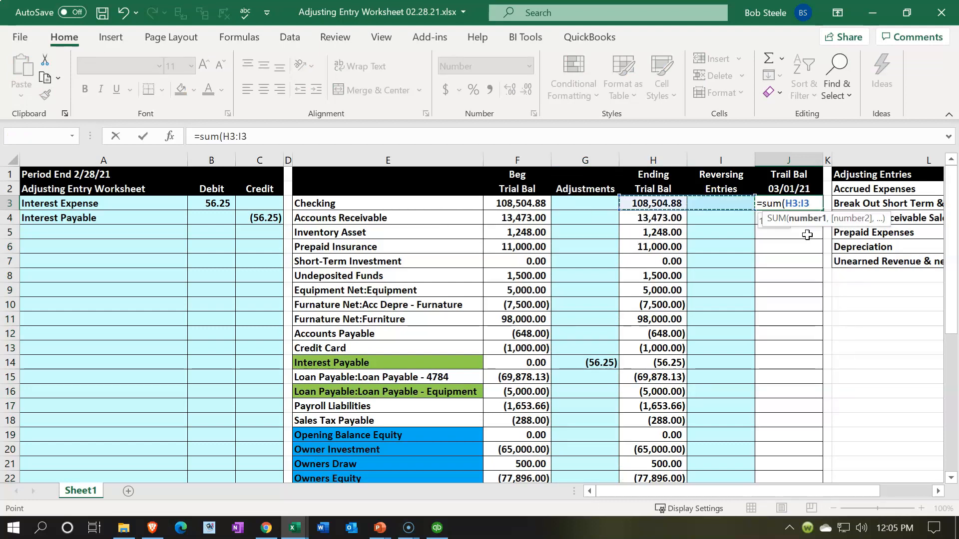
{"action": "key", "text": "Return"}
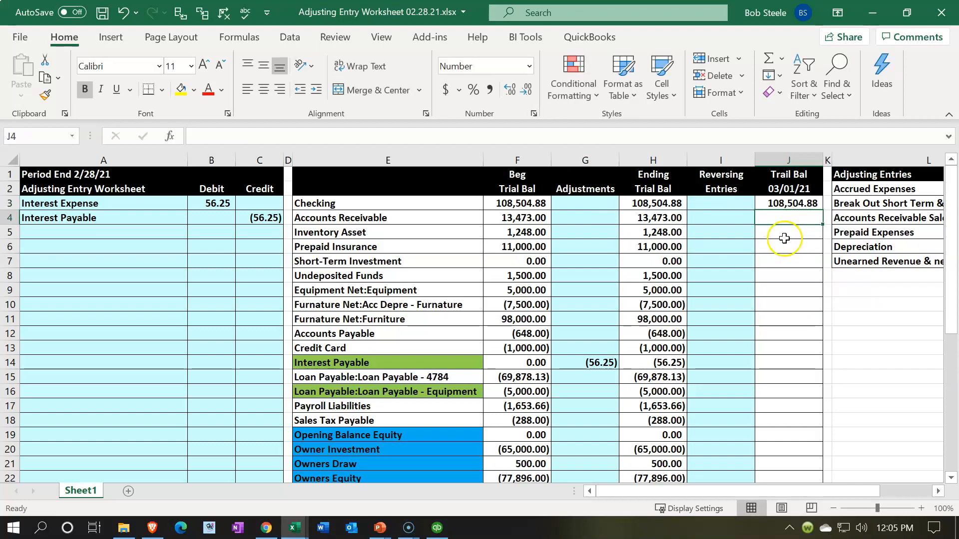
- Compare the balance formulas in H3 and J3 and fill J3's formula down to the Interest Expense row, J36
{"action": "left_click", "coordinate": [668, 203]}
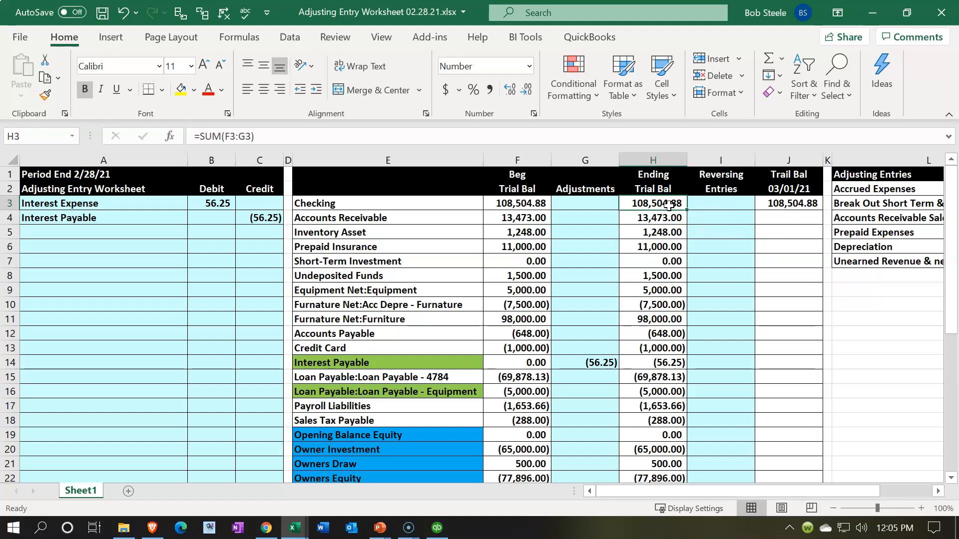
{"action": "left_click", "coordinate": [808, 204]}
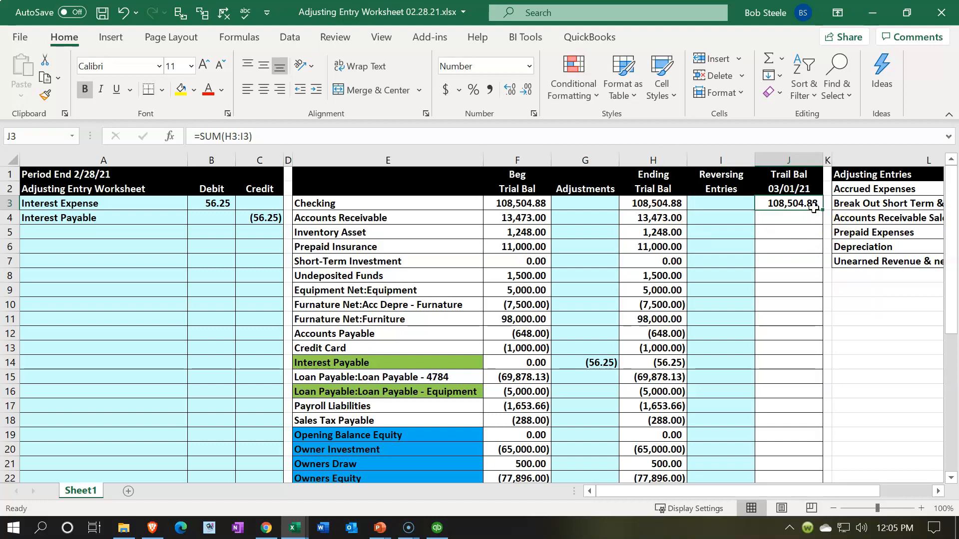
{"action": "left_click_drag", "start_coordinate": [824, 212], "coordinate": [823, 425]}
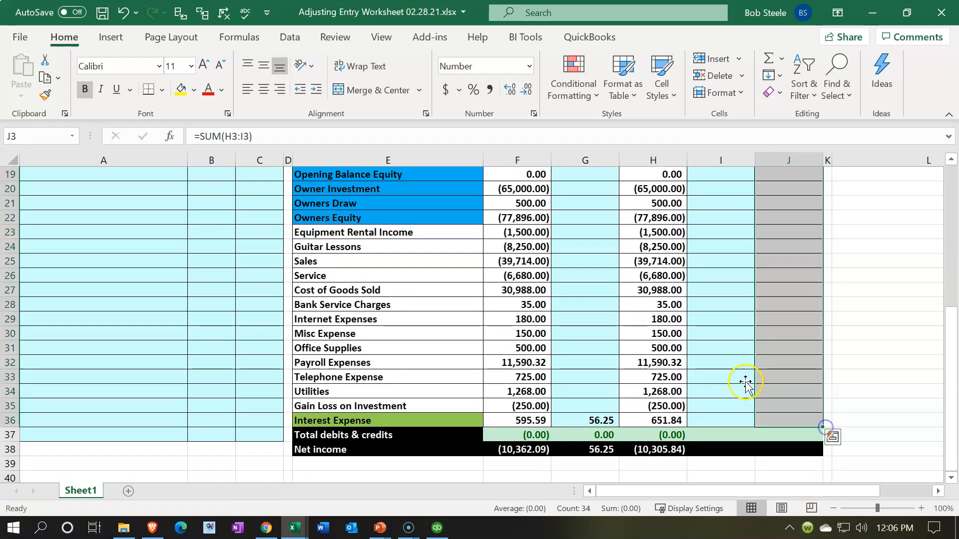
- Extend the total debits & credits and net income formulas from H37:H38 across columns I and J
{"action": "scroll", "coordinate": [651, 379], "scroll_direction": "down", "scroll_amount": 1}
{"action": "left_click_drag", "start_coordinate": [654, 392], "coordinate": [822, 412]}
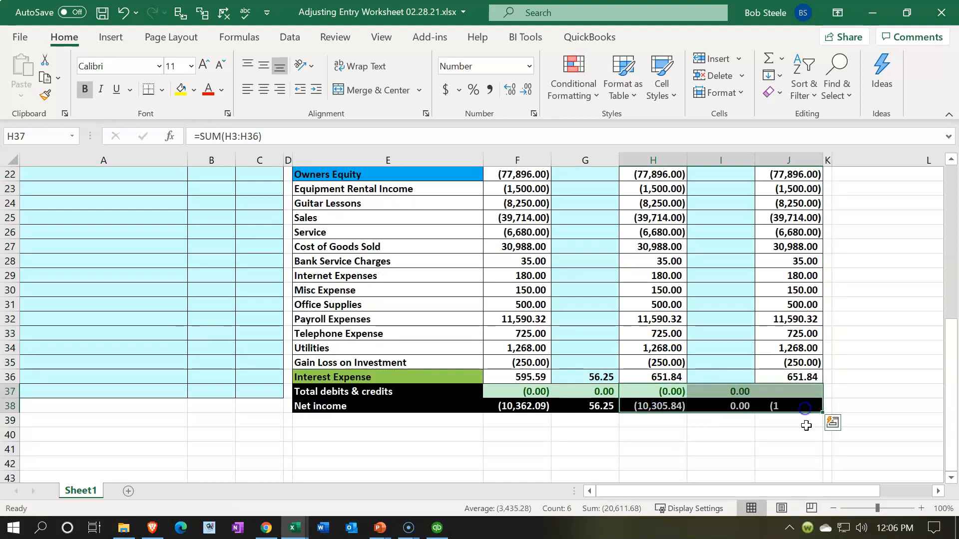
{"action": "left_click", "coordinate": [760, 444]}
{"action": "scroll", "coordinate": [760, 444], "scroll_direction": "up", "scroll_amount": 7}
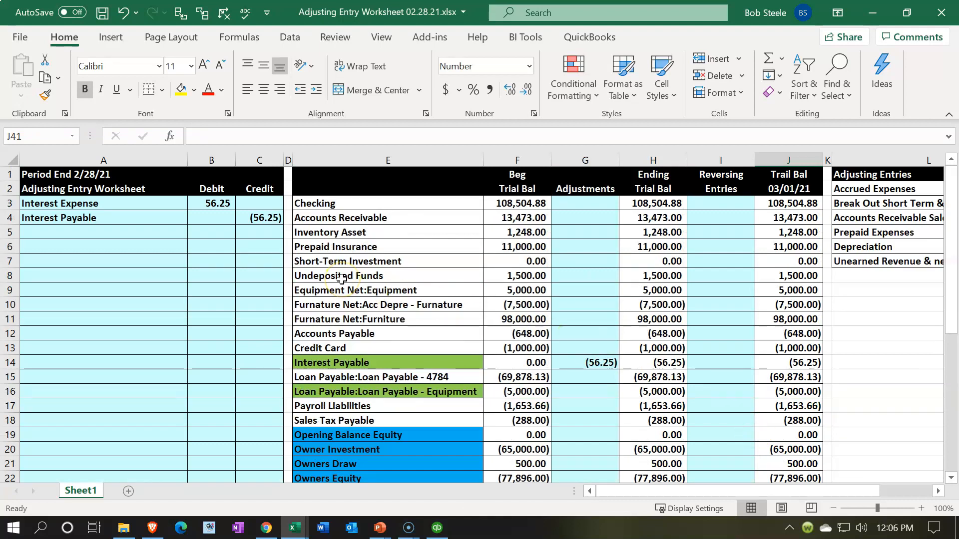
- Review the interest adjusting entry, insert a blank column before column A and narrow the new column
{"action": "left_click", "coordinate": [139, 205]}
{"action": "left_click_drag", "start_coordinate": [170, 218], "coordinate": [250, 218]}
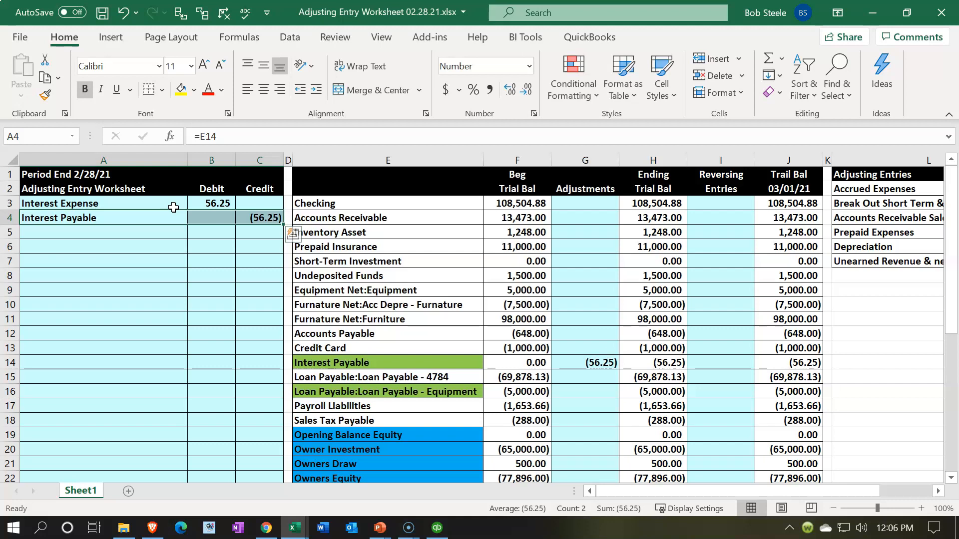
{"action": "left_click", "coordinate": [70, 159]}
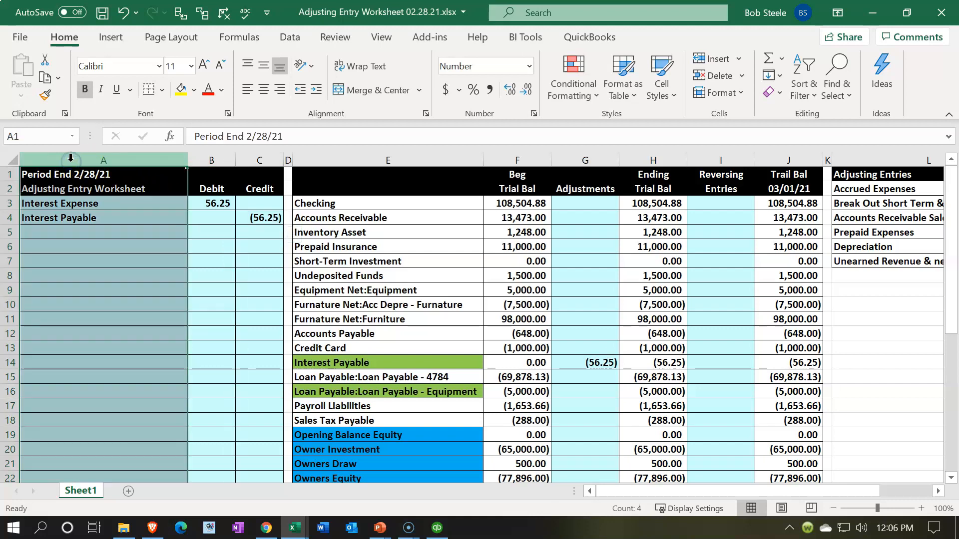
{"action": "right_click", "coordinate": [52, 251]}
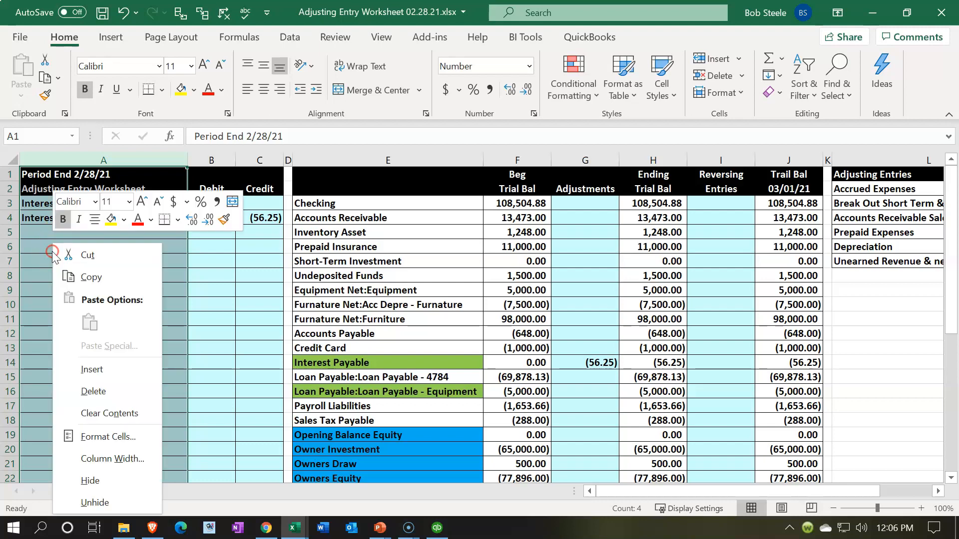
{"action": "left_click", "coordinate": [81, 362]}
{"action": "left_click_drag", "start_coordinate": [68, 159], "coordinate": [56, 159]}
- Label the adjusting entry Adj 1 in A3 and enter Rev 2 in A6 for the reversing entry
{"action": "left_click", "coordinate": [42, 199]}
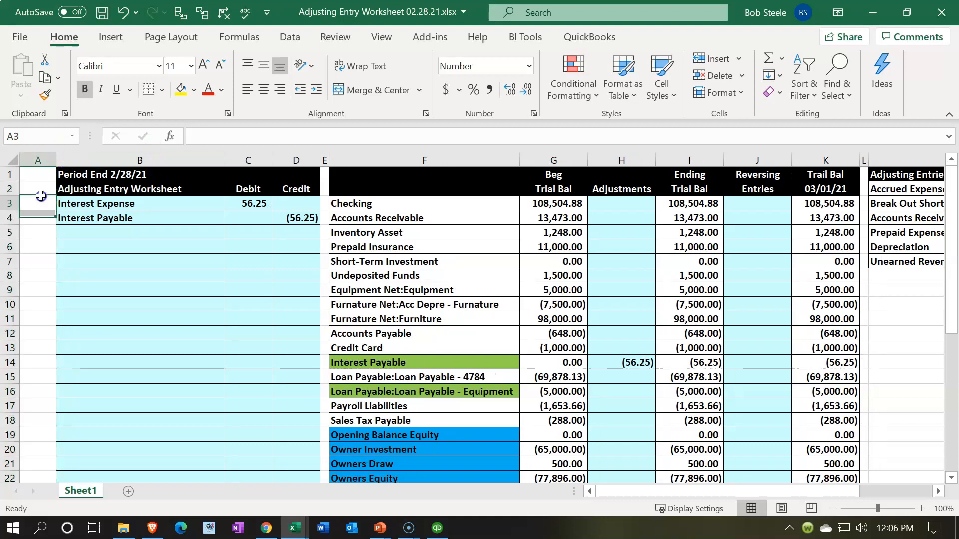
{"action": "type", "text": "Adj 1"}
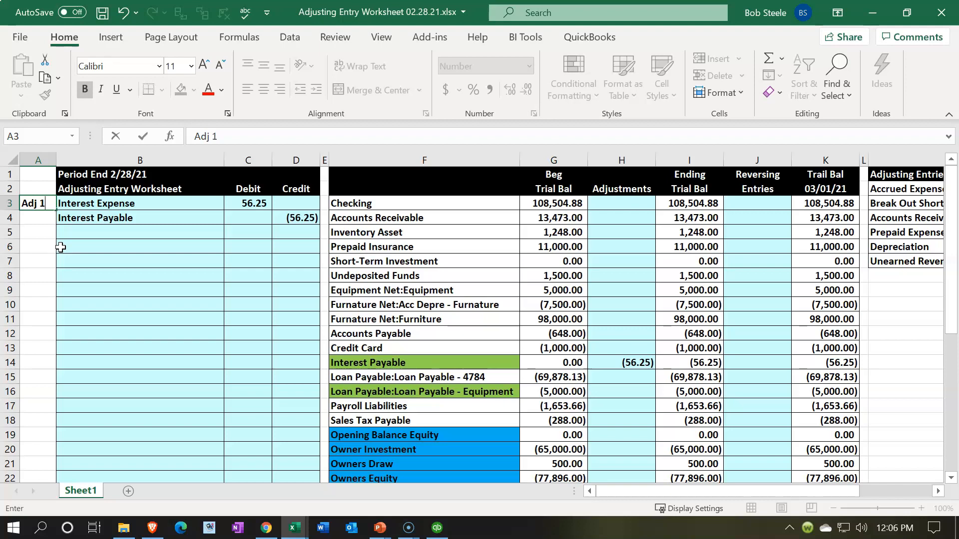
{"action": "left_click", "coordinate": [59, 247]}
{"action": "type", "text": "Re"}
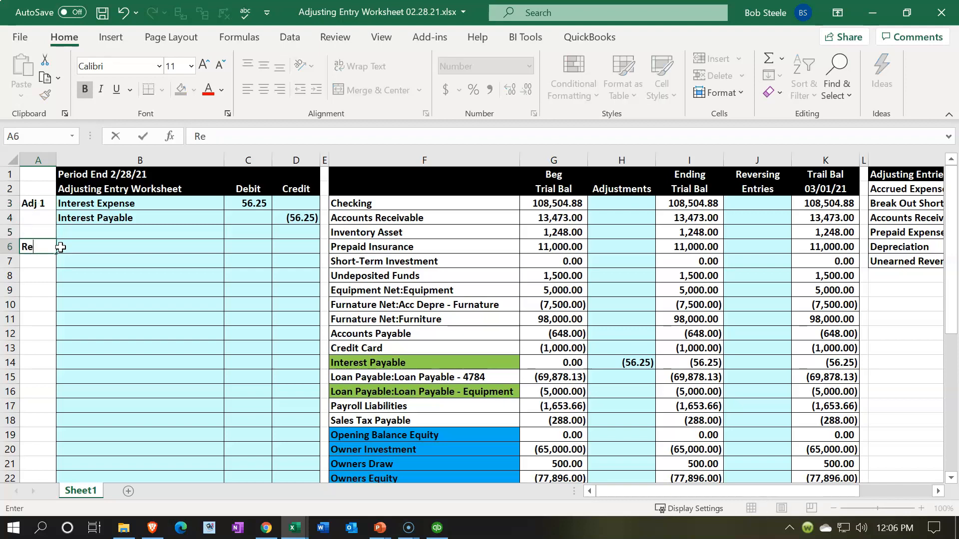
{"action": "type", "text": "v 2"}
{"action": "key", "text": "Return"}
{"action": "key", "text": "Tab"}
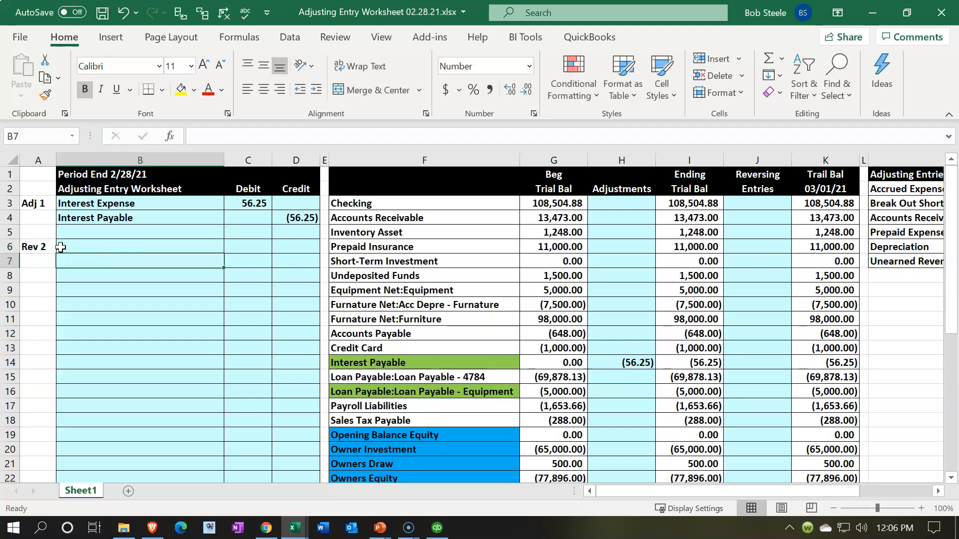
- Link the Rev 2 account names in B6 and B7 to Interest Expense in B3 and Interest Payable in B4
{"action": "left_click", "coordinate": [60, 247]}
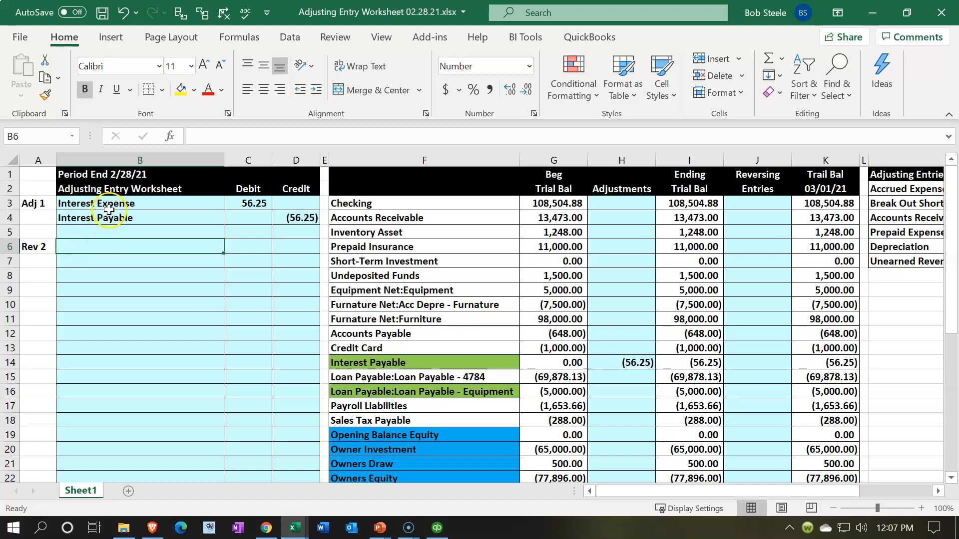
{"action": "type", "text": "="}
{"action": "key", "text": "Up"}
{"action": "key", "text": "Up"}
{"action": "key", "text": "Up"}
{"action": "key", "text": "Return"}
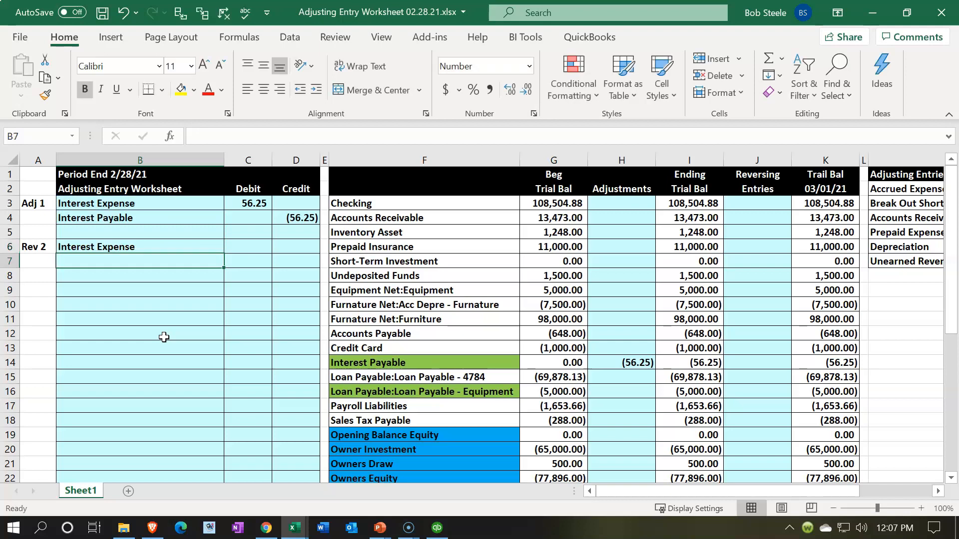
{"action": "type", "text": "="}
{"action": "key", "text": "Up"}
{"action": "key", "text": "Up"}
{"action": "key", "text": "Up"}
{"action": "key", "text": "Return"}
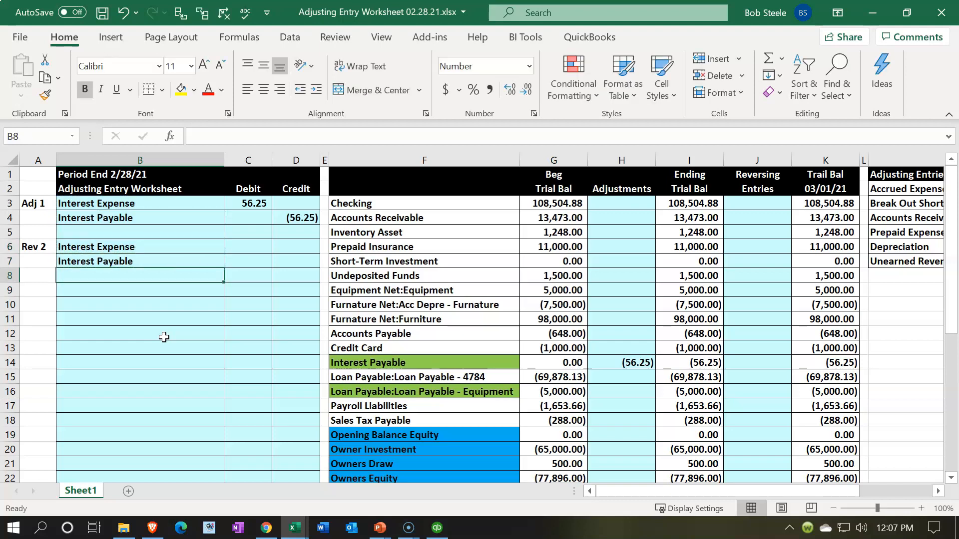
- Enter the reversing credit for Interest Expense in D6 as the negative of the debit in C3
{"action": "key", "text": "Right"}
{"action": "key", "text": "Up"}
{"action": "key", "text": "Up"}
{"action": "key", "text": "Right"}
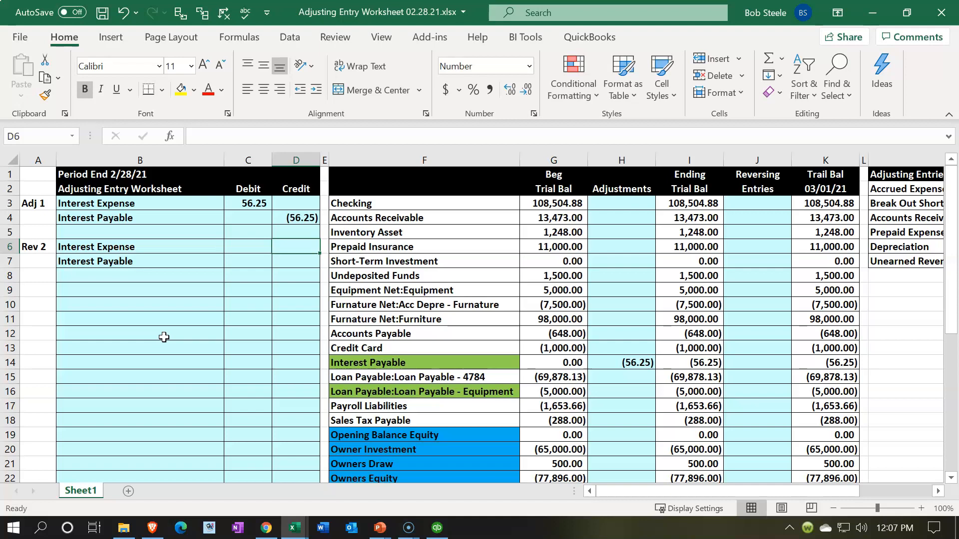
{"action": "type", "text": "-"}
{"action": "key", "text": "Left"}
{"action": "key", "text": "Up"}
{"action": "key", "text": "Up"}
{"action": "key", "text": "Up"}
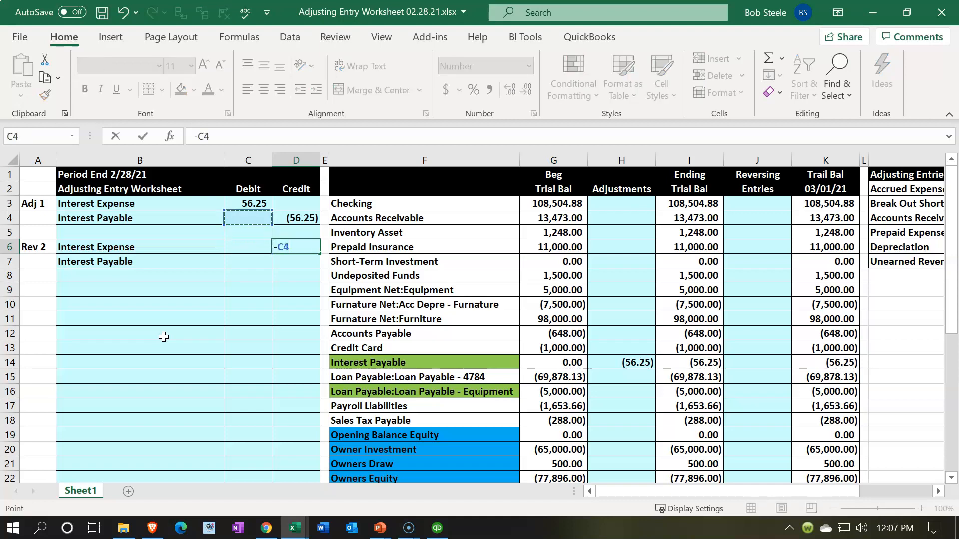
{"action": "key", "text": "Return"}
- Enter the reversing debit for Interest Payable in C7 as the negative of the credit in D4
{"action": "key", "text": "Left"}
{"action": "type", "text": "-"}
{"action": "key", "text": "Right"}
{"action": "key", "text": "Up"}
{"action": "key", "text": "Up"}
{"action": "key", "text": "Up"}
{"action": "key", "text": "Return"}
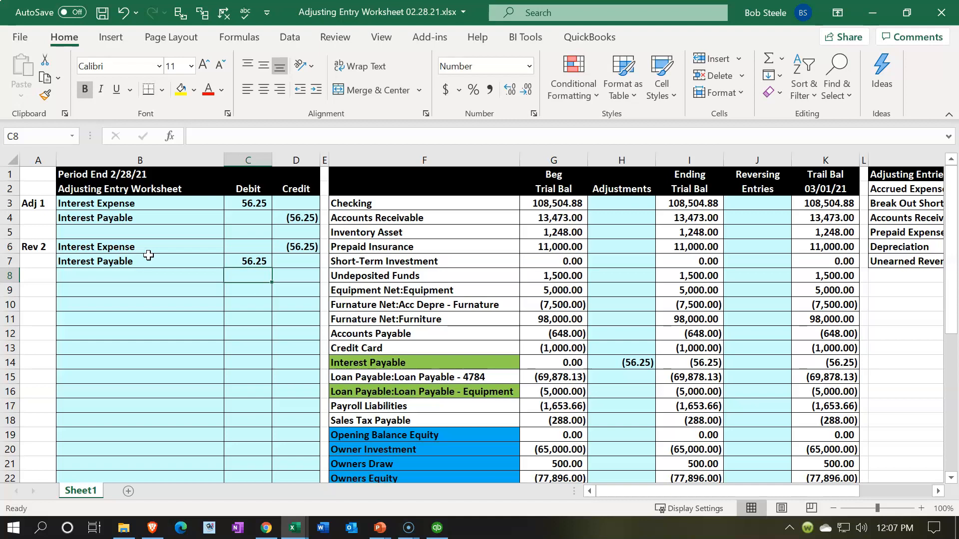
- Post the reversing credit from D6 to the Interest Expense row of the Reversing Entries column, J36
{"action": "left_click_drag", "start_coordinate": [149, 247], "coordinate": [144, 284]}
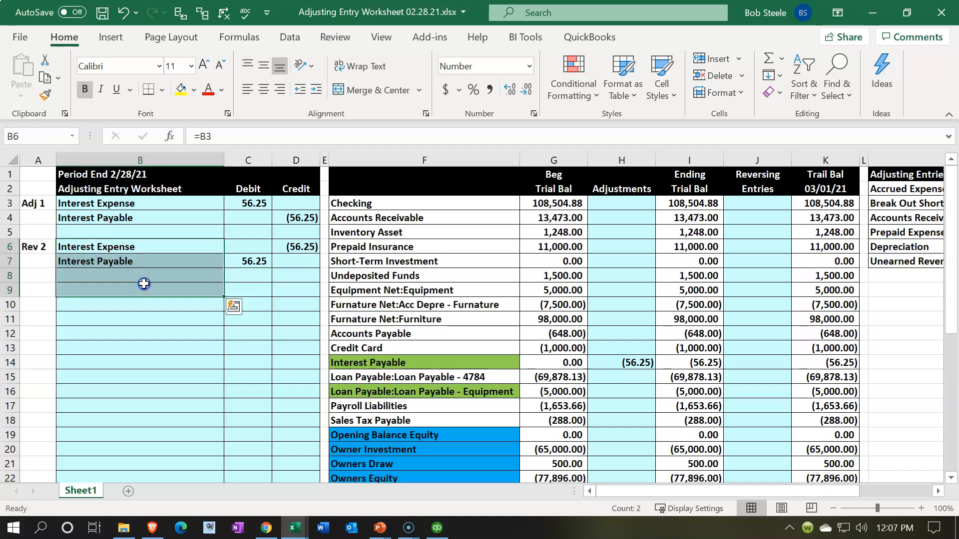
{"action": "left_click", "coordinate": [307, 247]}
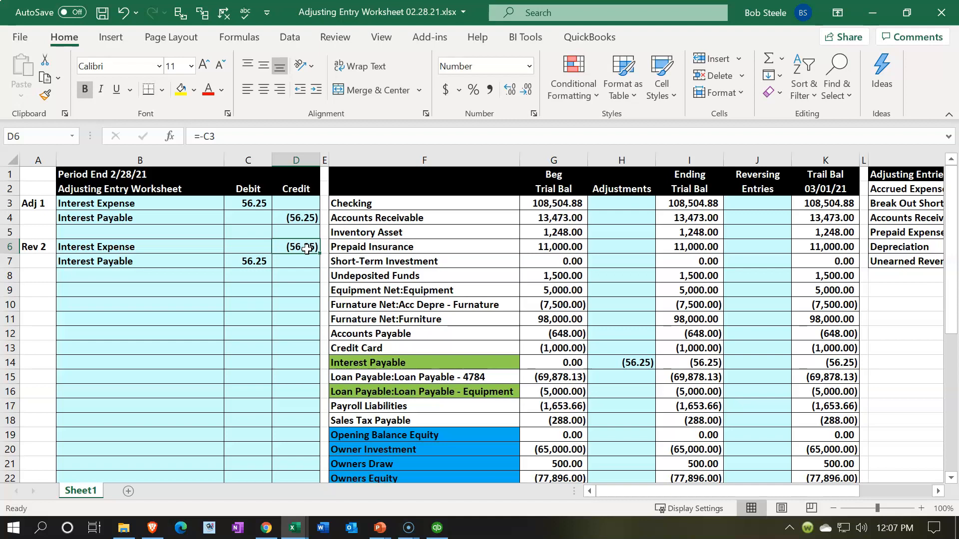
{"action": "left_click", "coordinate": [467, 332]}
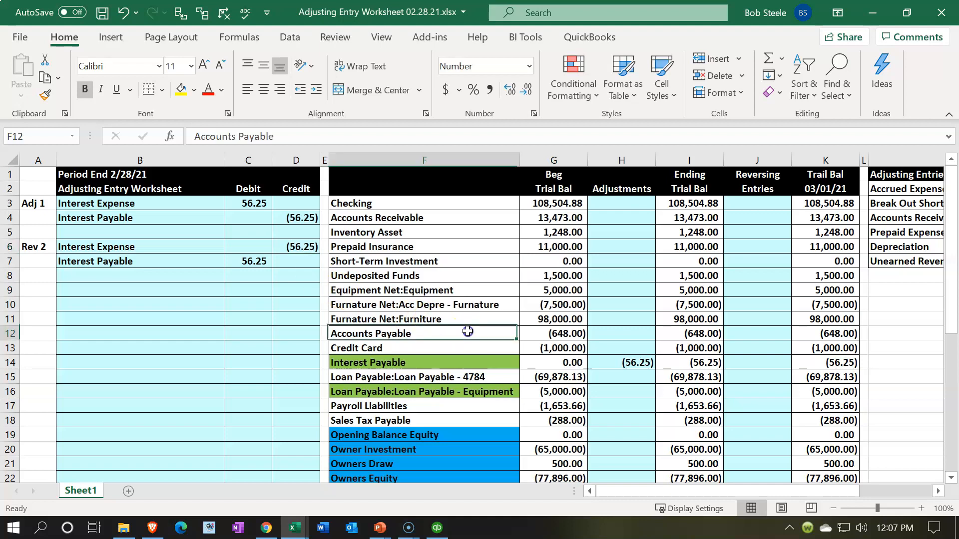
{"action": "key", "text": "Down"}
{"action": "key", "text": "Down"}
{"action": "key", "text": "Down"}
{"action": "key", "text": "Down"}
{"action": "key", "text": "Down"}
{"action": "key", "text": "Down"}
{"action": "key", "text": "Down"}
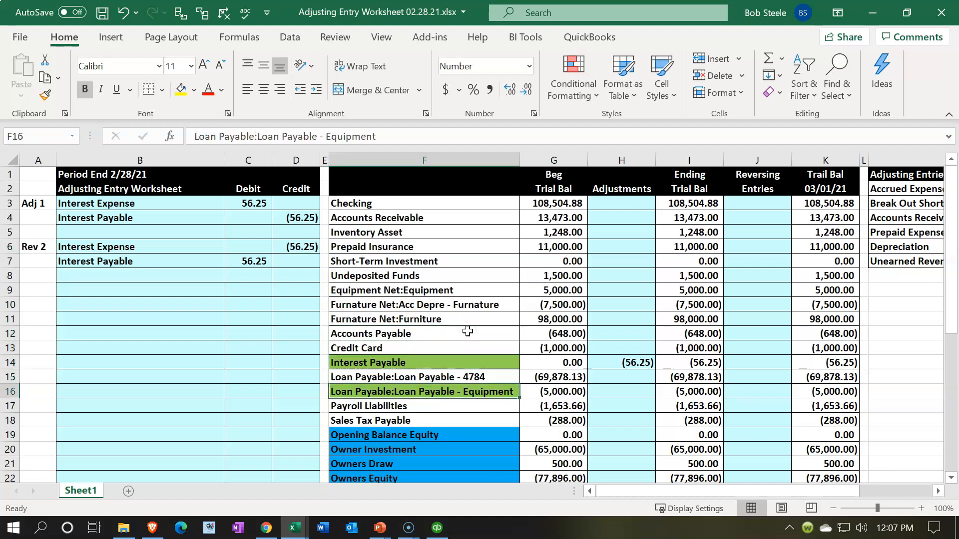
{"action": "key", "text": "Down"}
{"action": "key", "text": "Down"}
{"action": "key", "text": "Down"}
{"action": "key", "text": "Down"}
{"action": "key", "text": "Down"}
{"action": "key", "text": "Down"}
{"action": "key", "text": "Down"}
{"action": "key", "text": "Down"}
{"action": "key", "text": "Down"}
{"action": "key", "text": "Down"}
{"action": "key", "text": "Down"}
{"action": "key", "text": "Down"}
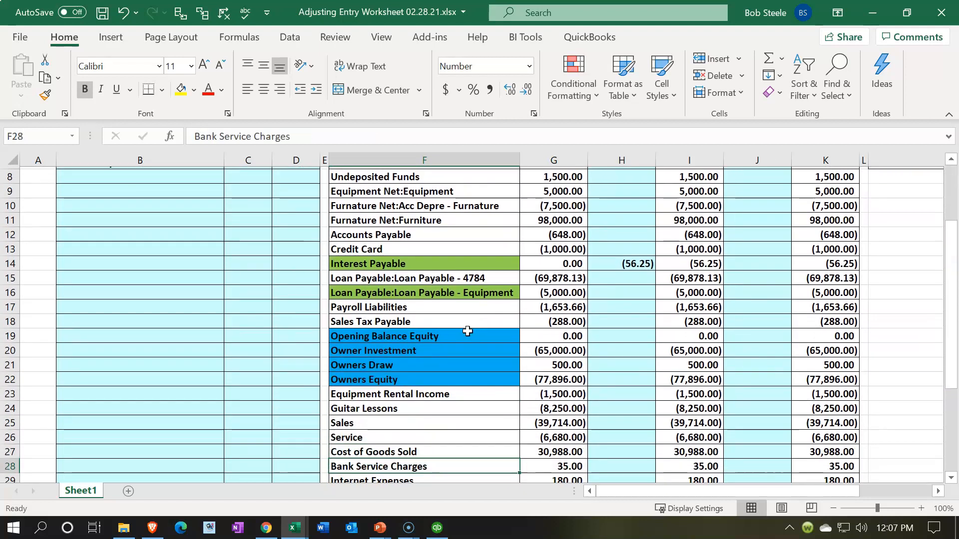
{"action": "key", "text": "Down"}
{"action": "key", "text": "Down"}
{"action": "key", "text": "Down"}
{"action": "key", "text": "Down"}
{"action": "key", "text": "Down"}
{"action": "key", "text": "Down"}
{"action": "key", "text": "Down"}
{"action": "key", "text": "Up"}
{"action": "key", "text": "Up"}
{"action": "key", "text": "Right"}
{"action": "key", "text": "Right"}
{"action": "key", "text": "Right"}
{"action": "key", "text": "Right"}
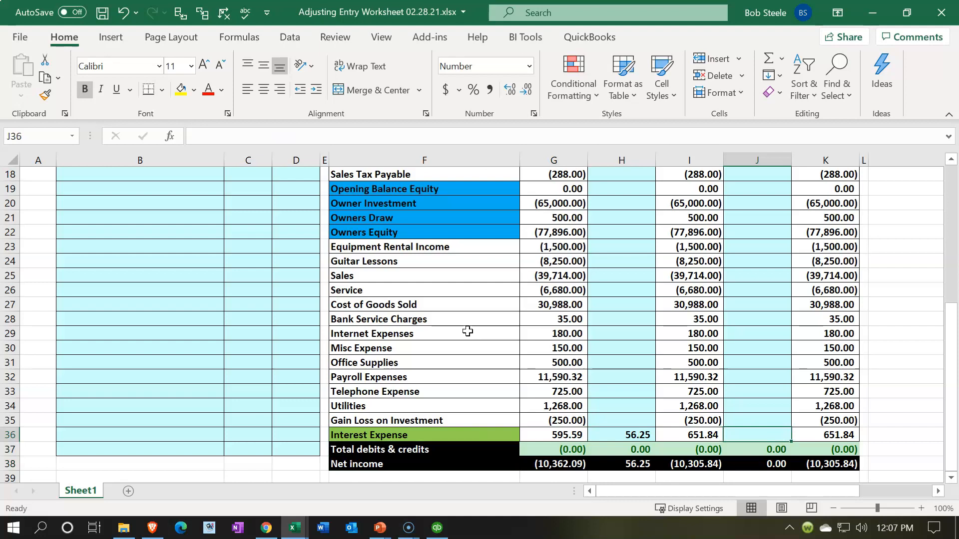
{"action": "type", "text": "="}
{"action": "scroll", "coordinate": [424, 345], "scroll_direction": "up", "scroll_amount": 5}
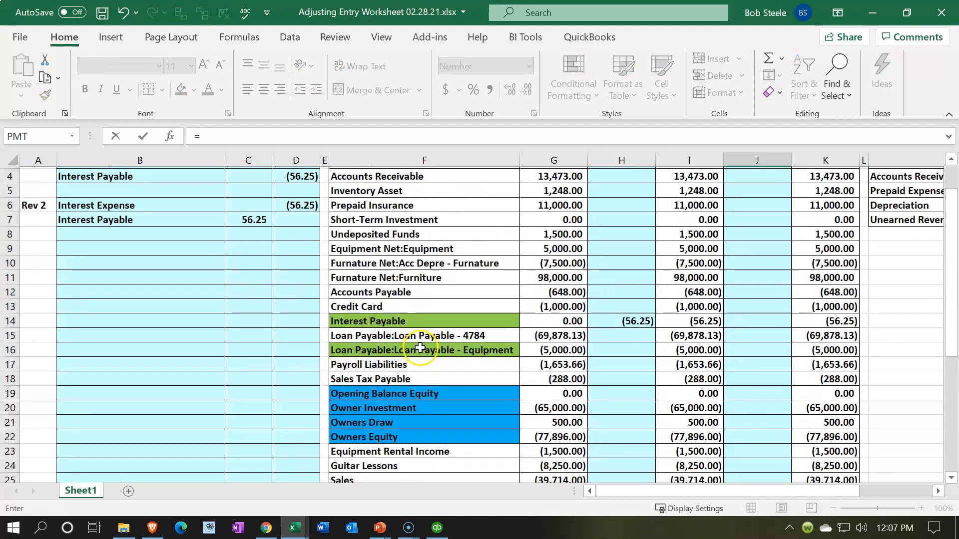
{"action": "left_click", "coordinate": [299, 218]}
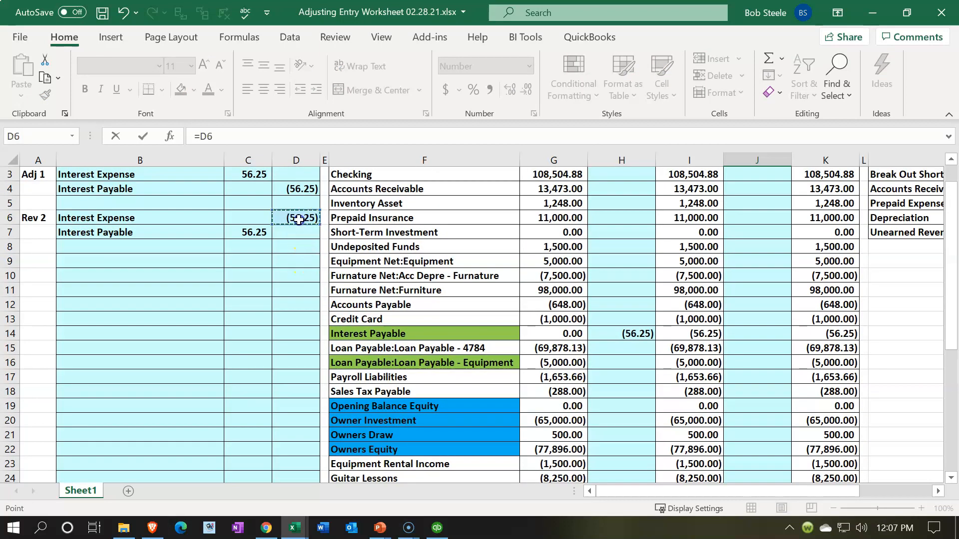
{"action": "key", "text": "Return"}
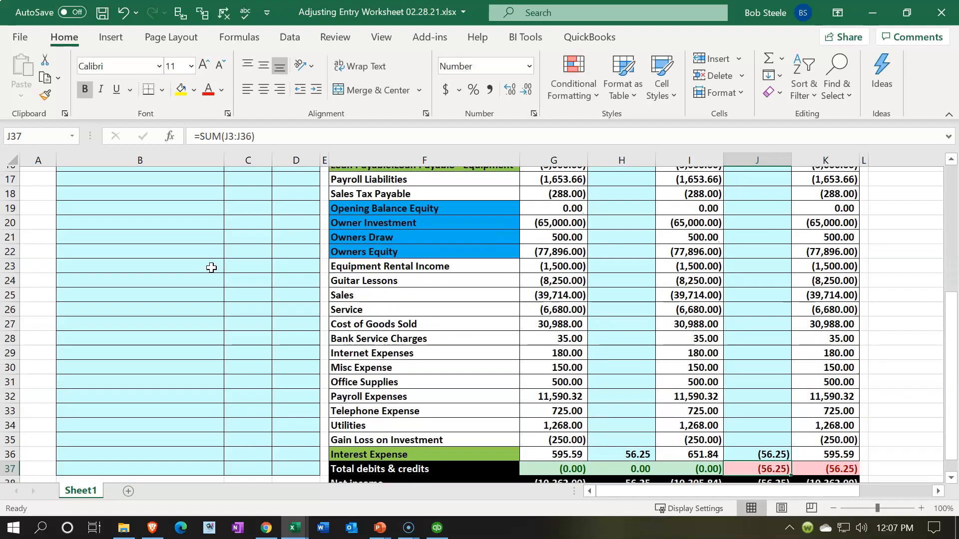
- Post the reversing debit from C7 to the Interest Payable row of the Reversing Entries column, J14
{"action": "scroll", "coordinate": [211, 268], "scroll_direction": "up", "scroll_amount": 5}
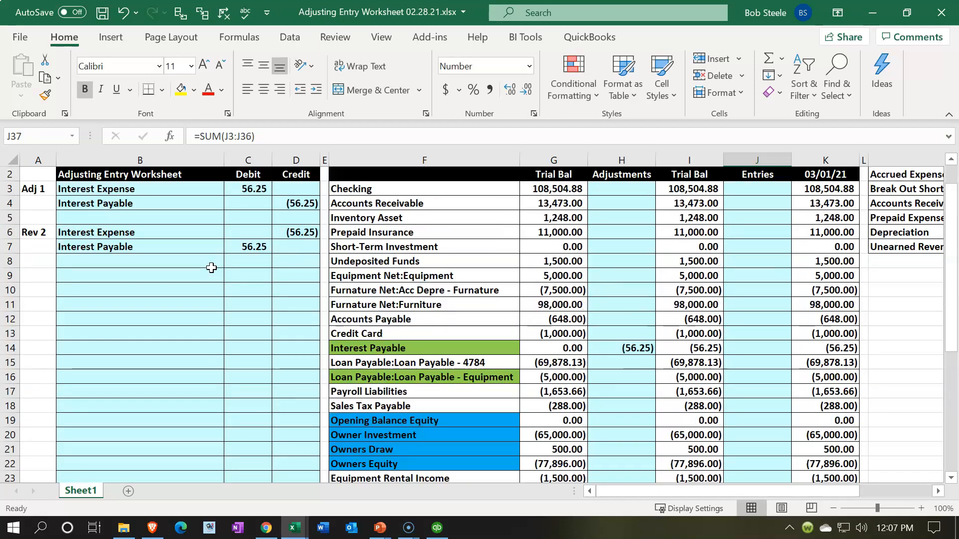
{"action": "left_click", "coordinate": [425, 348]}
{"action": "key", "text": "Right"}
{"action": "key", "text": "Right"}
{"action": "key", "text": "Right"}
{"action": "key", "text": "Right"}
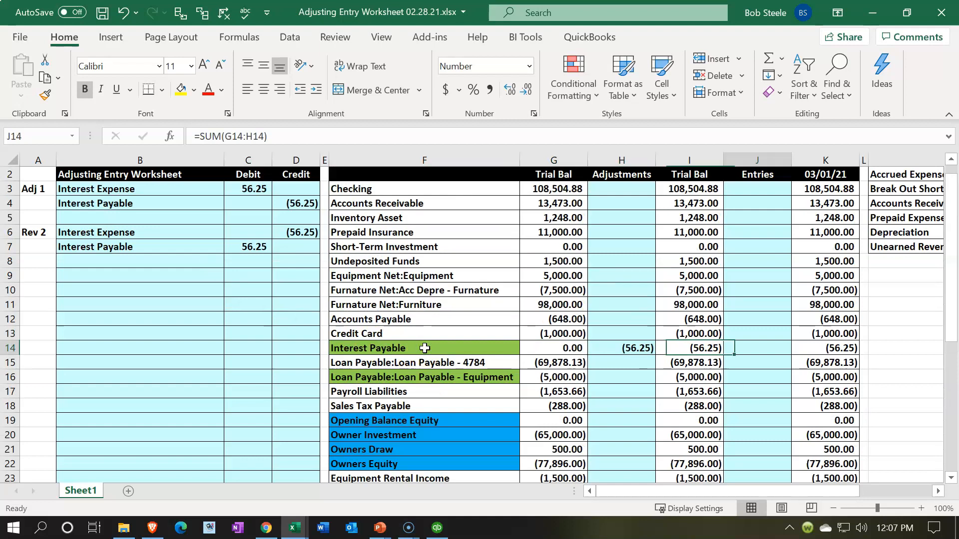
{"action": "type", "text": "="}
{"action": "key", "text": "Left"}
{"action": "key", "text": "Left"}
{"action": "key", "text": "Left"}
{"action": "key", "text": "Left"}
{"action": "key", "text": "Left"}
{"action": "key", "text": "Left"}
{"action": "key", "text": "Left"}
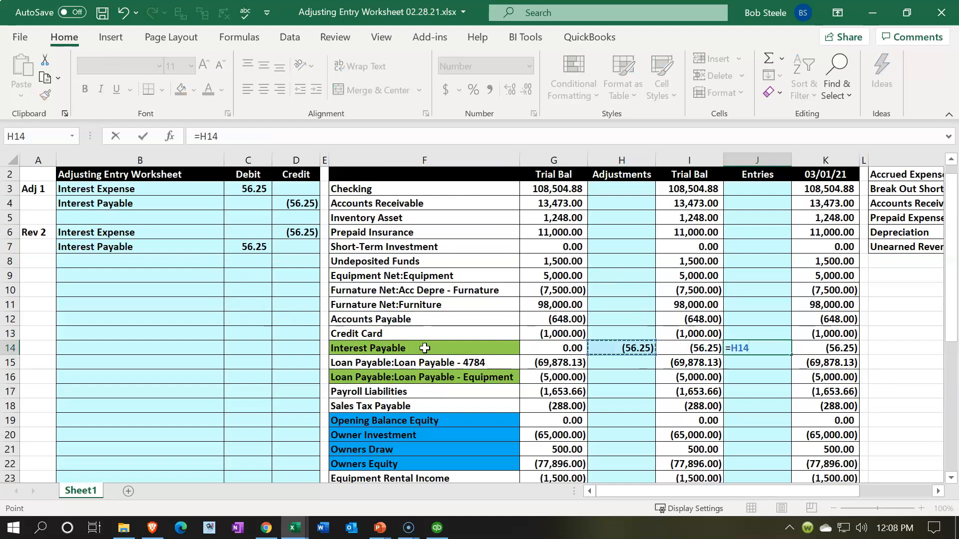
{"action": "key", "text": "Up"}
{"action": "key", "text": "Up"}
{"action": "key", "text": "Up"}
{"action": "key", "text": "Up"}
{"action": "key", "text": "Up"}
{"action": "key", "text": "Up"}
{"action": "key", "text": "Up"}
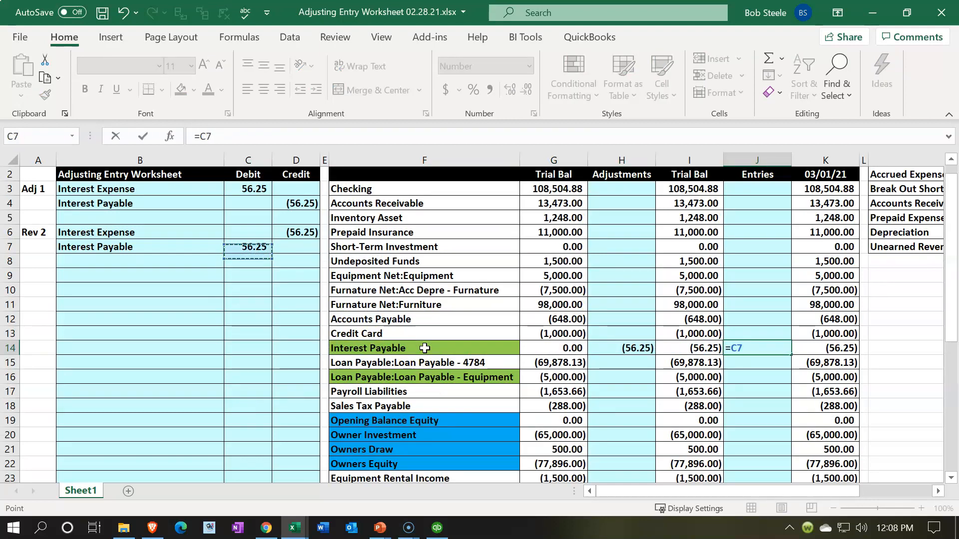
{"action": "key", "text": "Return"}
- Review the 03/01/21 trial balance for Interest Payable and the income and expense rows, including the reversal in J36
{"action": "left_click", "coordinate": [844, 345]}
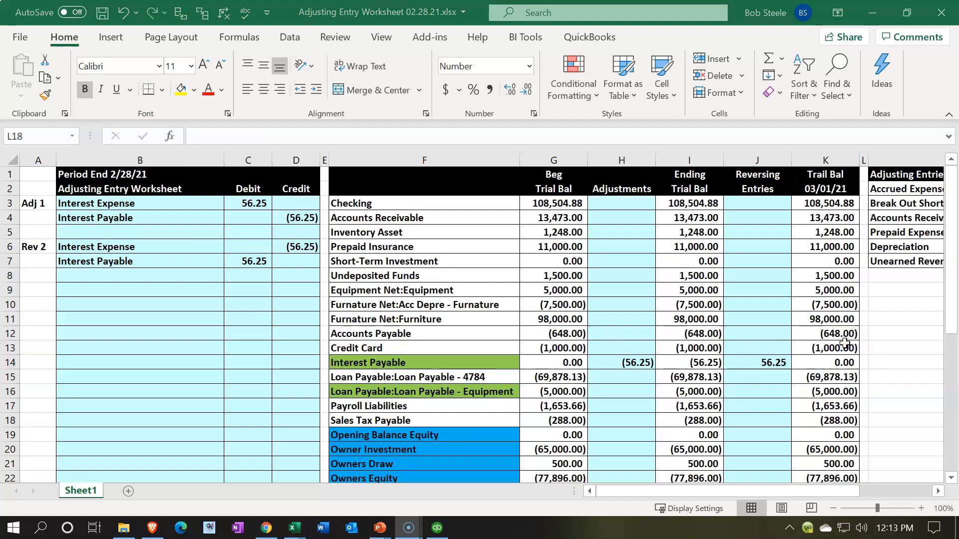
{"action": "scroll", "coordinate": [813, 347], "scroll_direction": "down", "scroll_amount": 6}
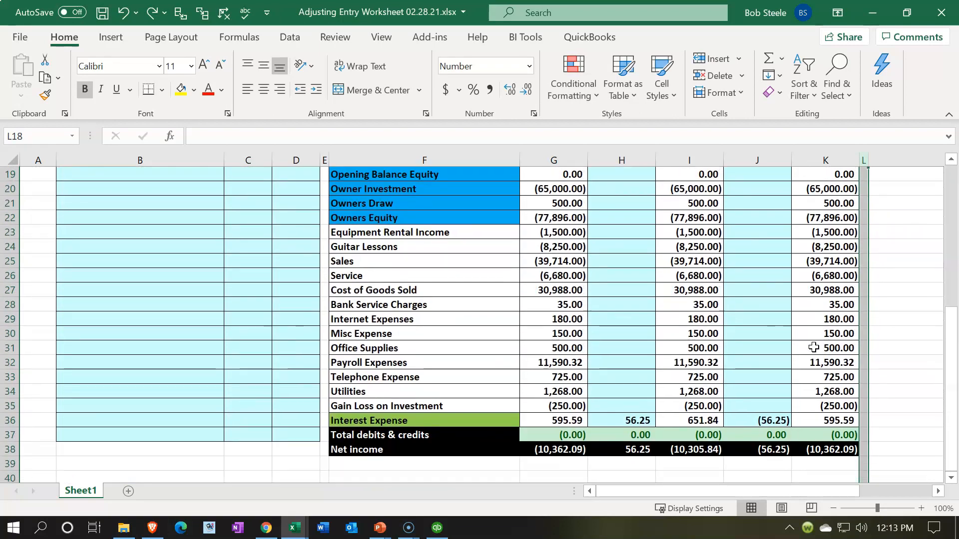
{"action": "left_click", "coordinate": [809, 320]}
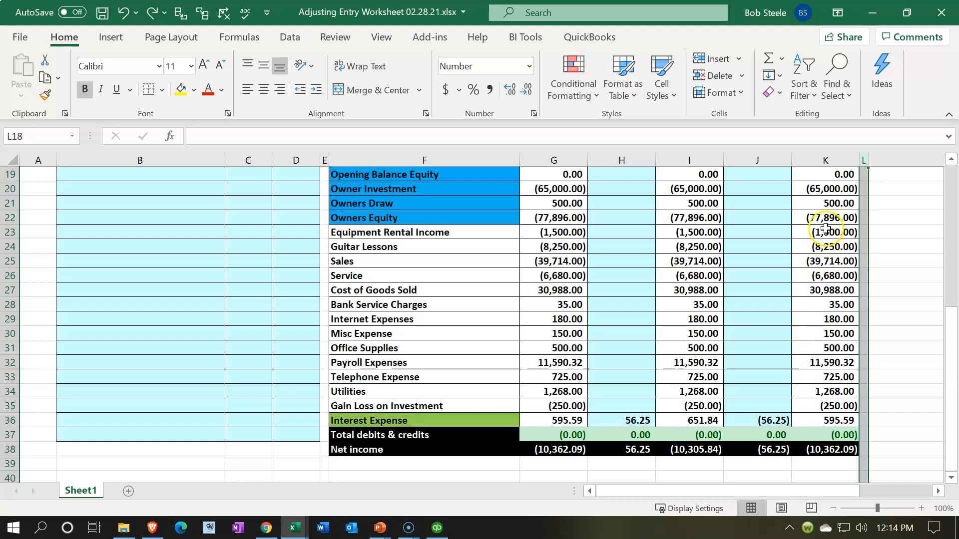
{"action": "left_click_drag", "start_coordinate": [814, 233], "coordinate": [828, 417]}
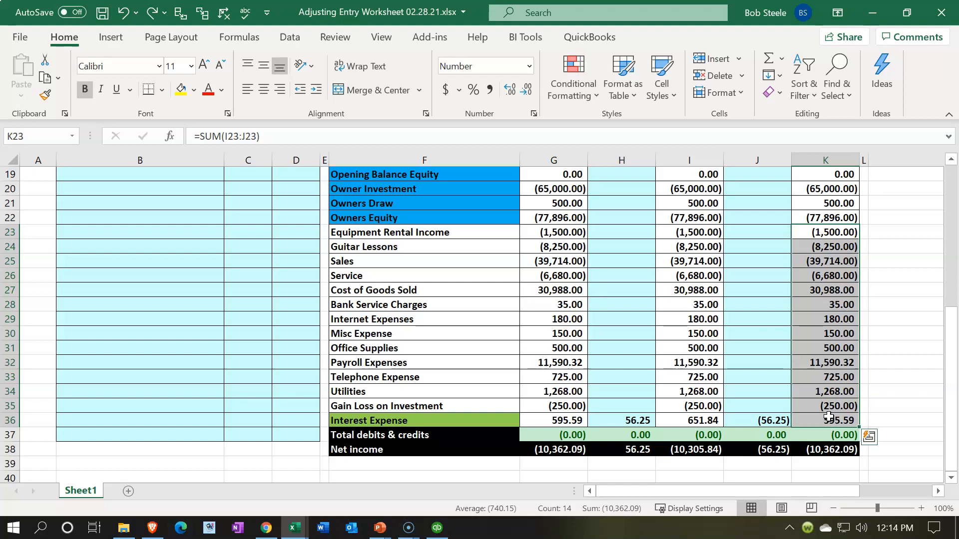
{"action": "left_click", "coordinate": [776, 419]}
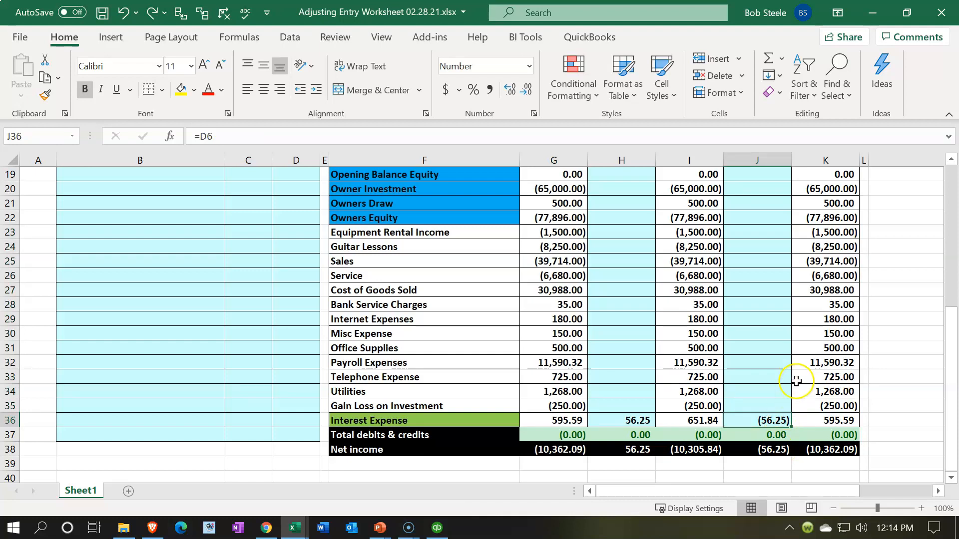
{"action": "scroll", "coordinate": [791, 381], "scroll_direction": "up", "scroll_amount": 6}
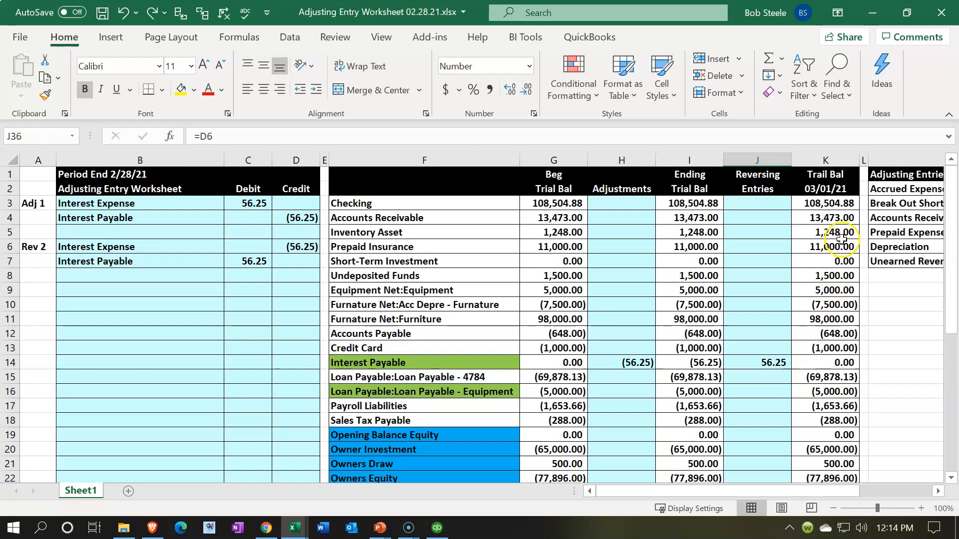
- Insert a new column before column L and link its Checking balance in L3 to K3
{"action": "left_click", "coordinate": [864, 159]}
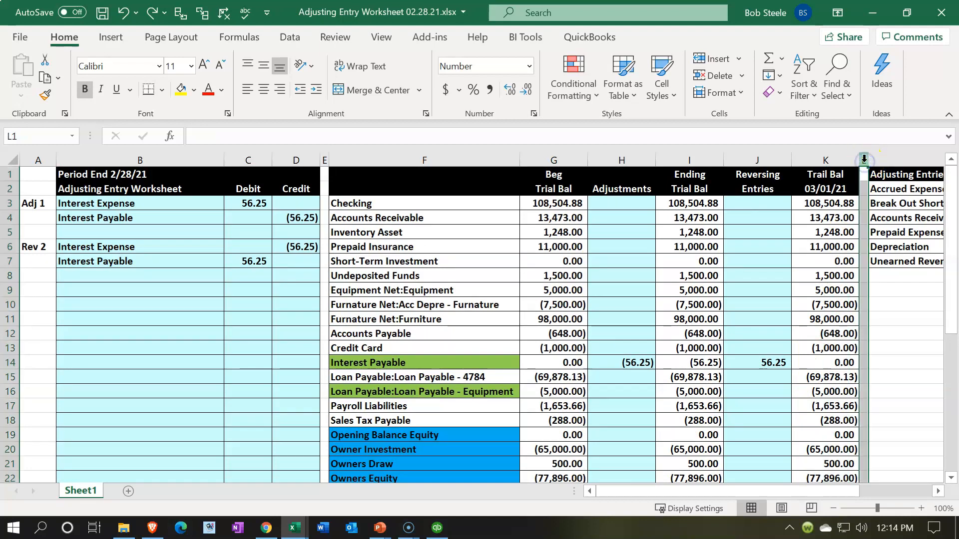
{"action": "right_click", "coordinate": [863, 160]}
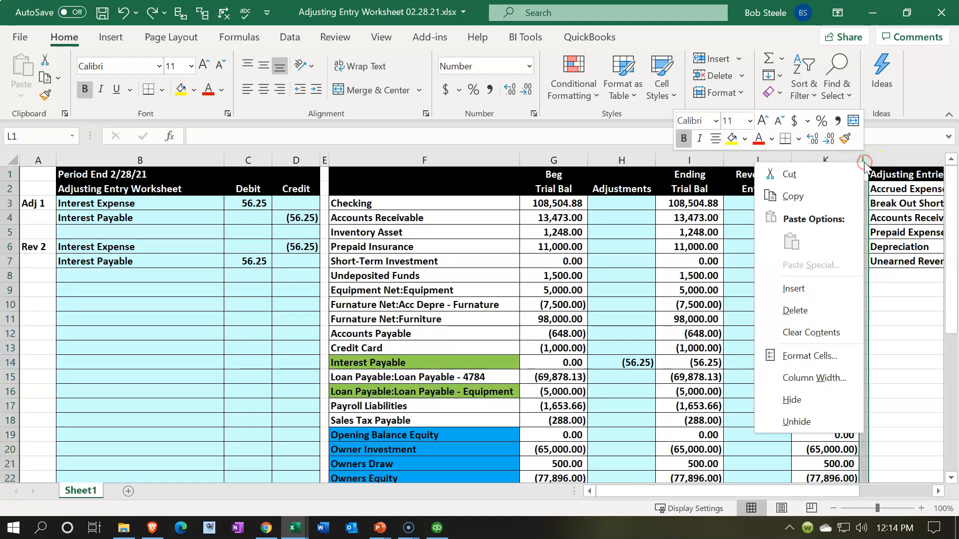
{"action": "left_click", "coordinate": [824, 282]}
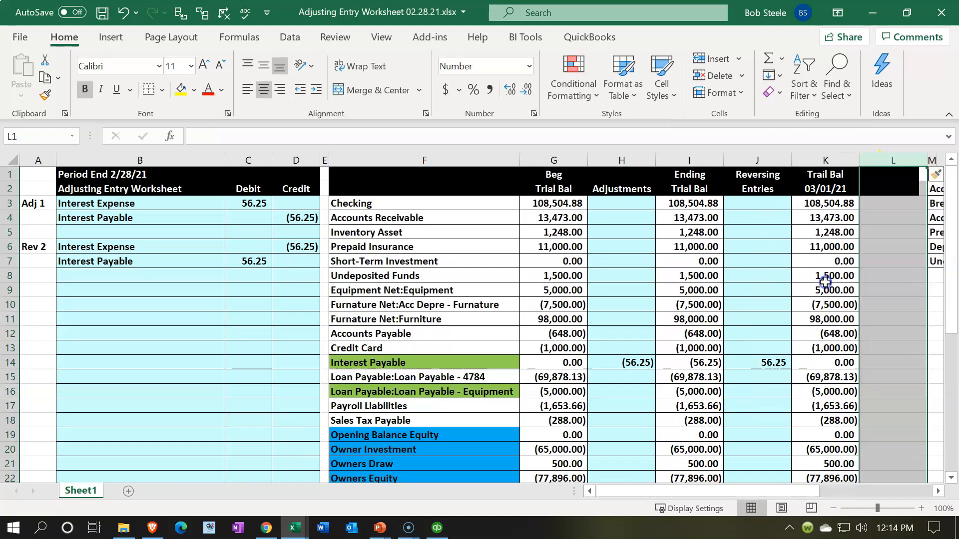
{"action": "left_click", "coordinate": [878, 204]}
{"action": "type", "text": "="}
{"action": "key", "text": "Left"}
{"action": "key", "text": "Return"}
- Head the new column with Trail Bal in L1 and March in L2
{"action": "key", "text": "Up"}
{"action": "key", "text": "Up"}
{"action": "key", "text": "Up"}
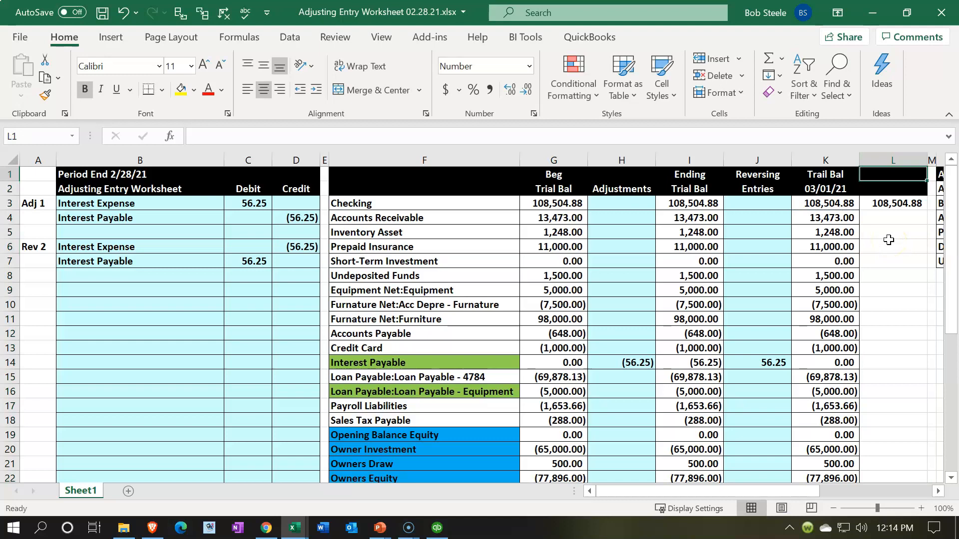
{"action": "type", "text": "Trail Bal"}
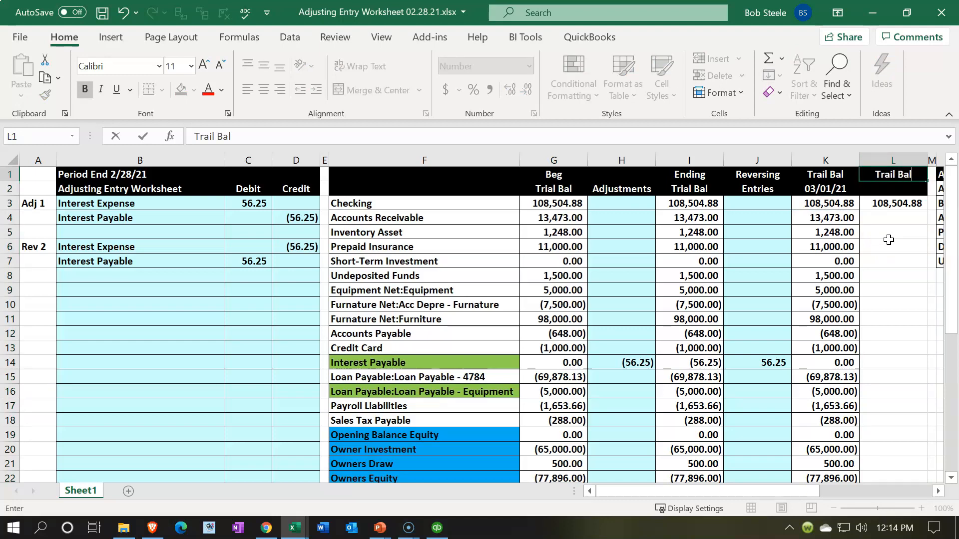
{"action": "key", "text": "Return"}
{"action": "type", "text": "march"}
{"action": "key", "text": "BackSpace"}
{"action": "key", "text": "BackSpace"}
{"action": "key", "text": "BackSpace"}
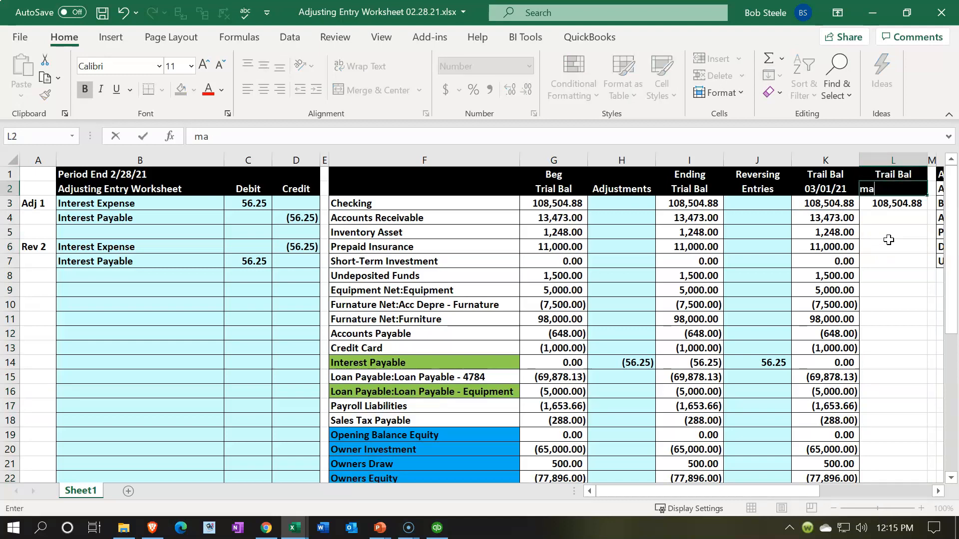
{"action": "type", "text": "March"}
{"action": "key", "text": "Return"}
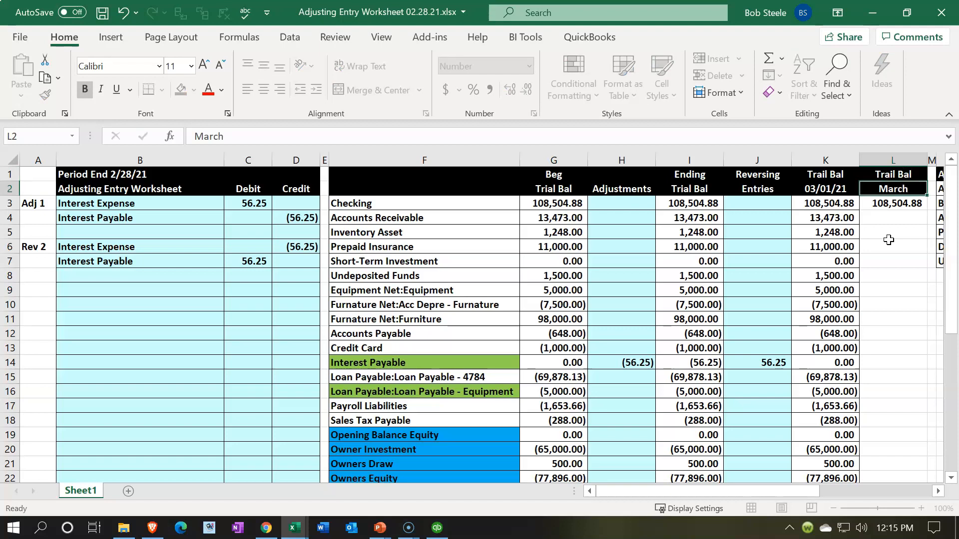
- Copy the Checking link in L3 down the March column through the Owners Draw row, L21
{"action": "key", "text": "Left"}
{"action": "key", "text": "Up"}
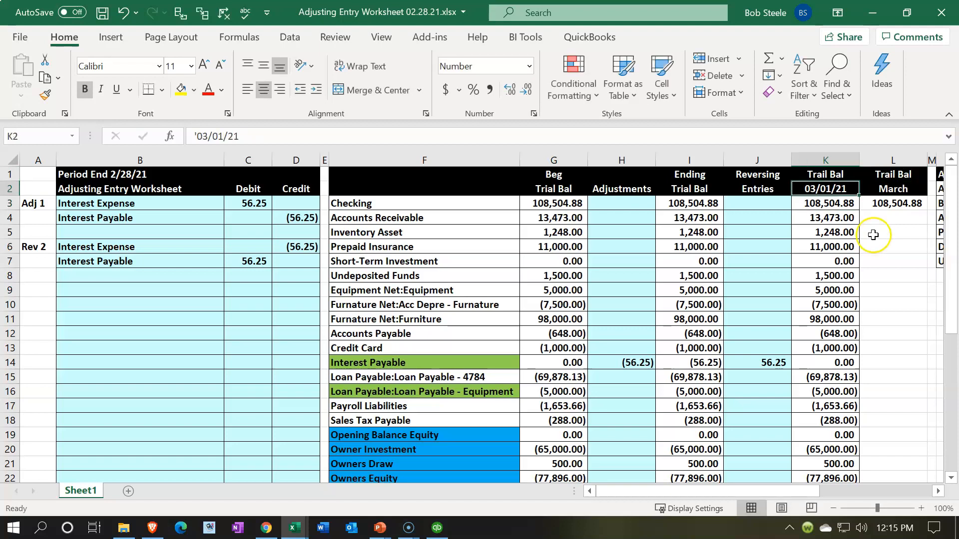
{"action": "left_click", "coordinate": [887, 192]}
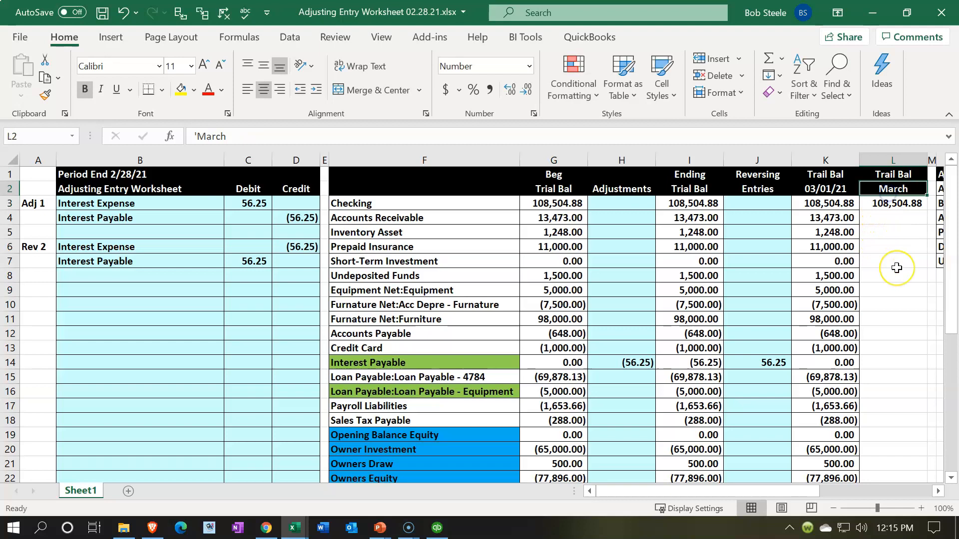
{"action": "left_click", "coordinate": [915, 206]}
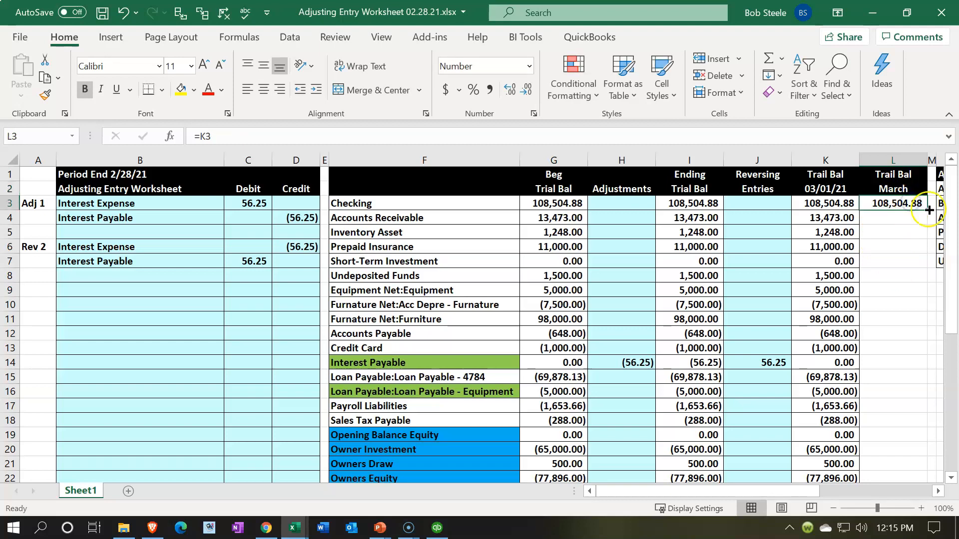
{"action": "left_click_drag", "start_coordinate": [927, 210], "coordinate": [920, 465]}
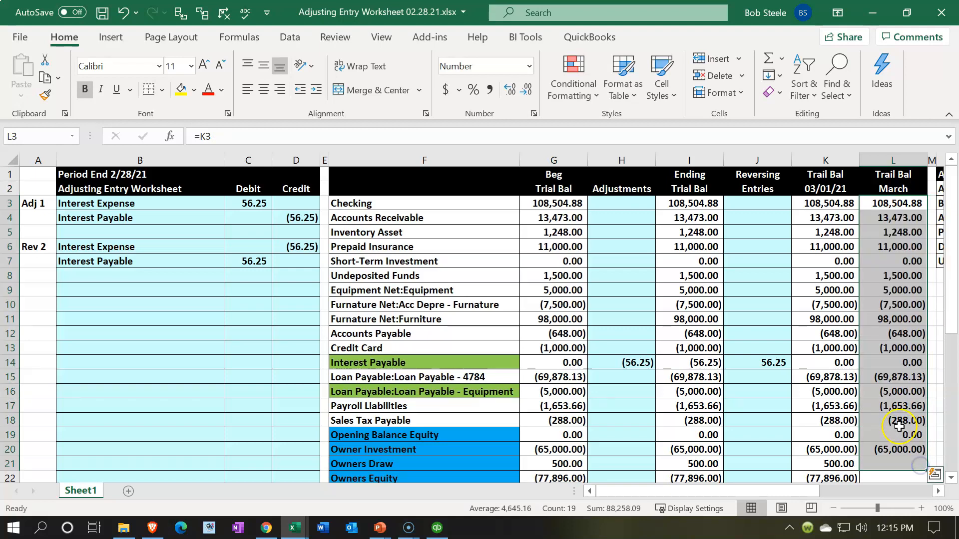
- Enter a SUM formula for Owners Equity in L22 that adds the Ending Trial Bal range I22:I36
{"action": "scroll", "coordinate": [904, 430], "scroll_direction": "down", "scroll_amount": 2}
{"action": "scroll", "coordinate": [868, 418], "scroll_direction": "down", "scroll_amount": 3}
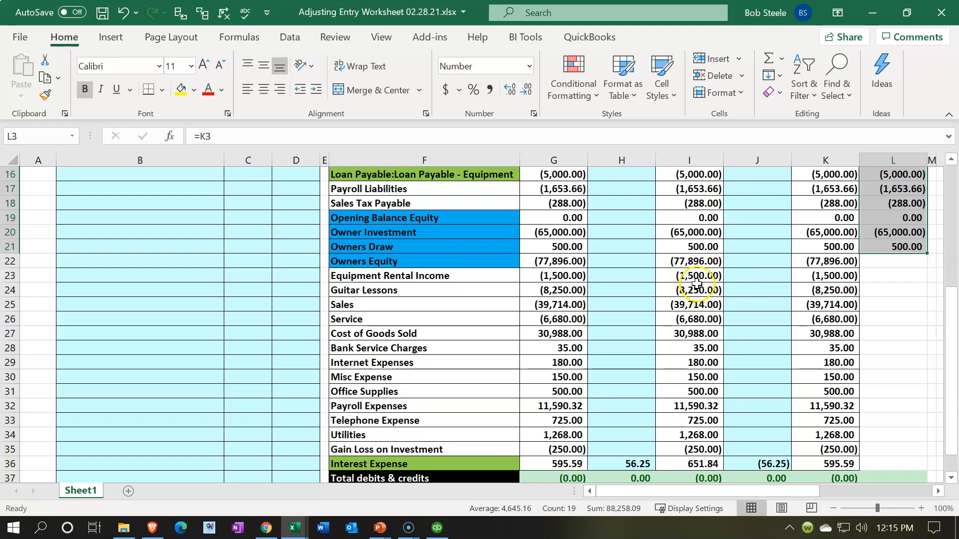
{"action": "left_click_drag", "start_coordinate": [693, 276], "coordinate": [690, 463]}
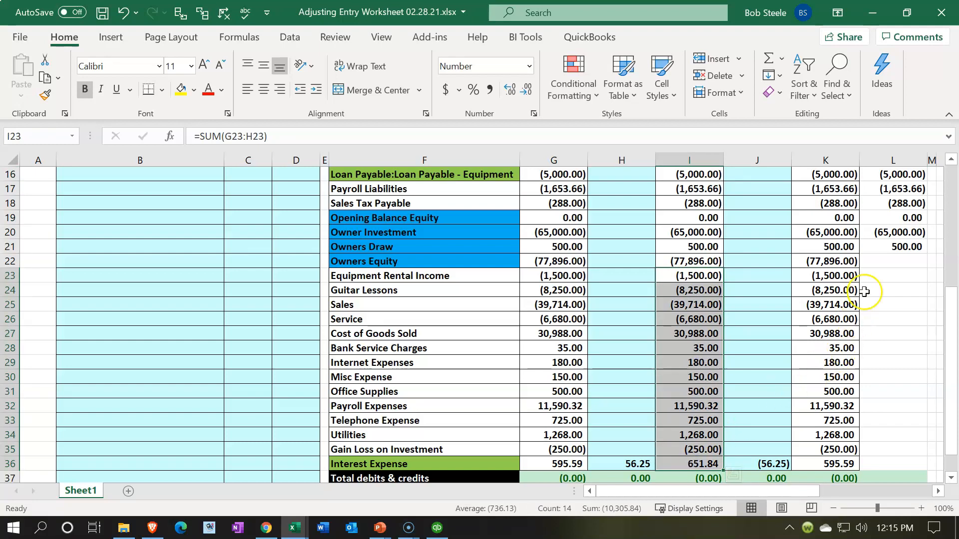
{"action": "left_click", "coordinate": [884, 256]}
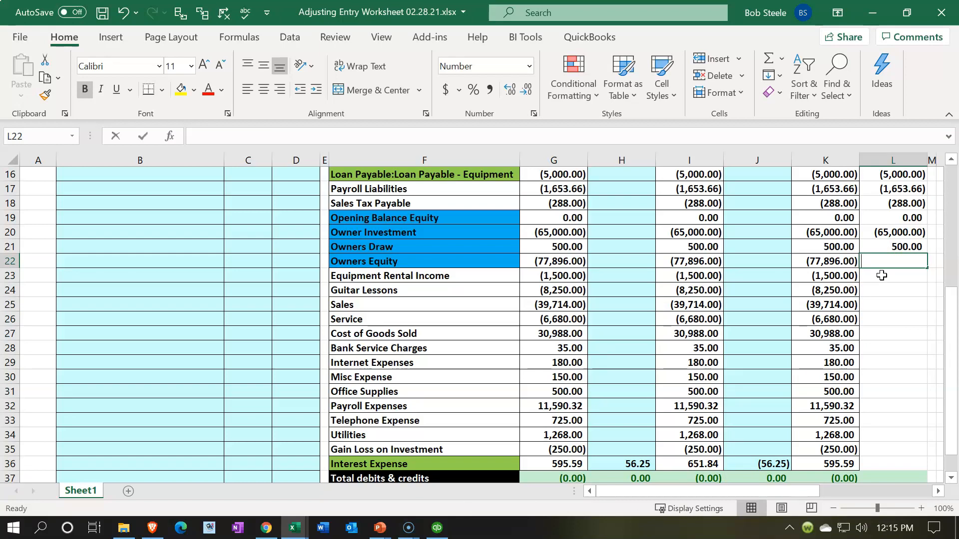
{"action": "type", "text": "+sum("}
{"action": "key", "text": "Left"}
{"action": "key", "text": "Left"}
{"action": "key", "text": "Left"}
{"action": "key", "text": "shift+Down"}
{"action": "key", "text": "shift+Down"}
{"action": "key", "text": "shift+Down"}
{"action": "key", "text": "shift+Down"}
{"action": "key", "text": "shift+Down"}
{"action": "key", "text": "shift+Down"}
{"action": "key", "text": "shift+Down"}
{"action": "key", "text": "shift+Down"}
{"action": "key", "text": "shift+Down"}
{"action": "key", "text": "shift+Down"}
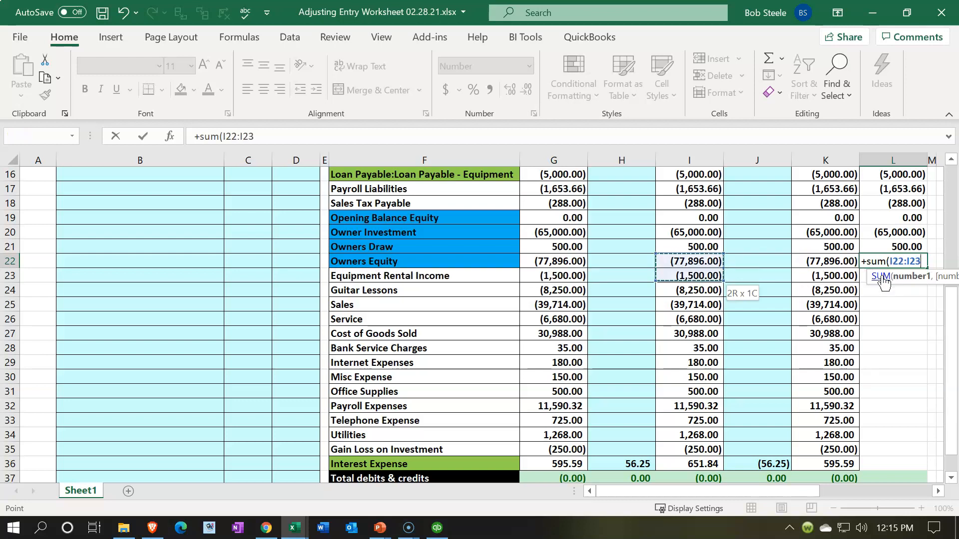
{"action": "key", "text": "shift+Down"}
{"action": "key", "text": "shift+Down"}
{"action": "key", "text": "shift+Down"}
{"action": "key", "text": "shift+Down"}
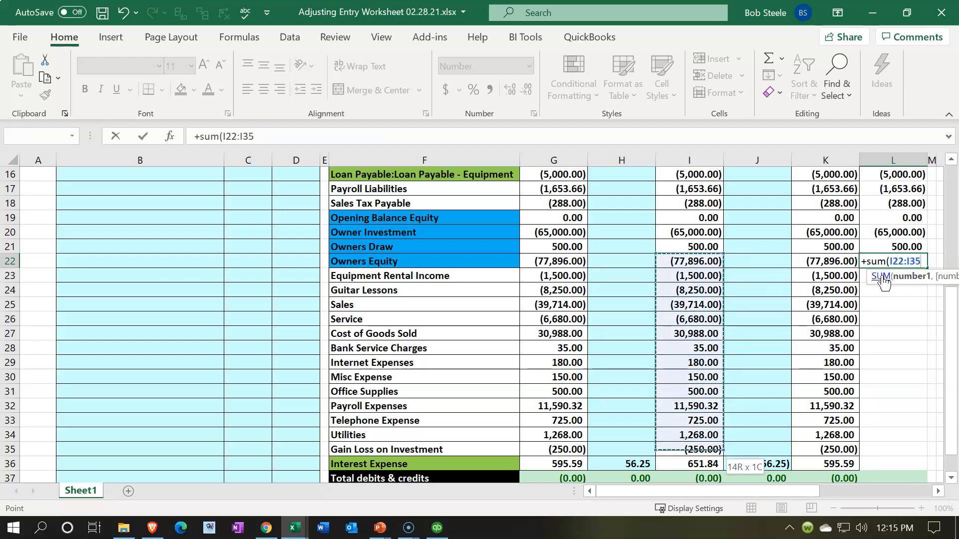
{"action": "key", "text": "Return"}
- Copy the Total debits & credits and Net income formulas from K37:K38 into the March column, L37:L38
{"action": "scroll", "coordinate": [881, 275], "scroll_direction": "down", "scroll_amount": 1}
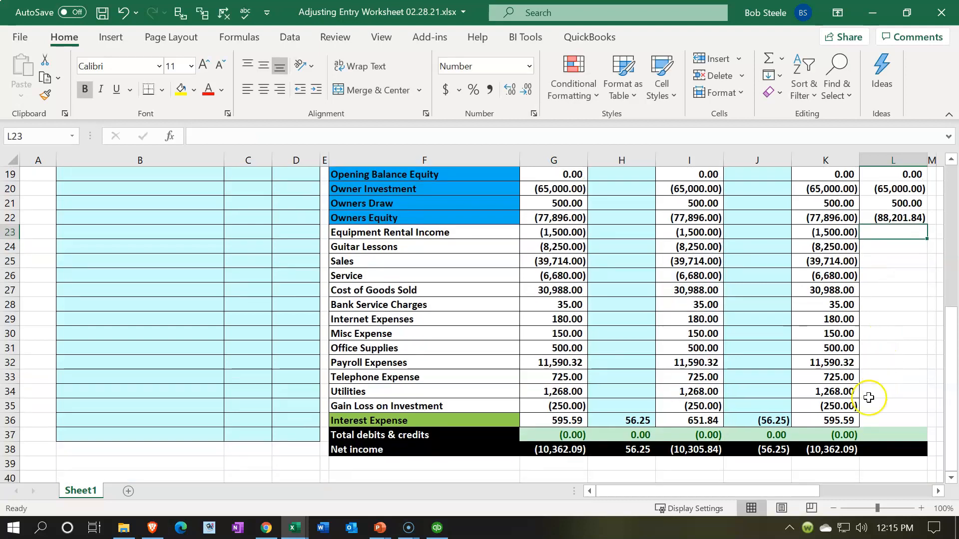
{"action": "left_click_drag", "start_coordinate": [848, 435], "coordinate": [847, 452]}
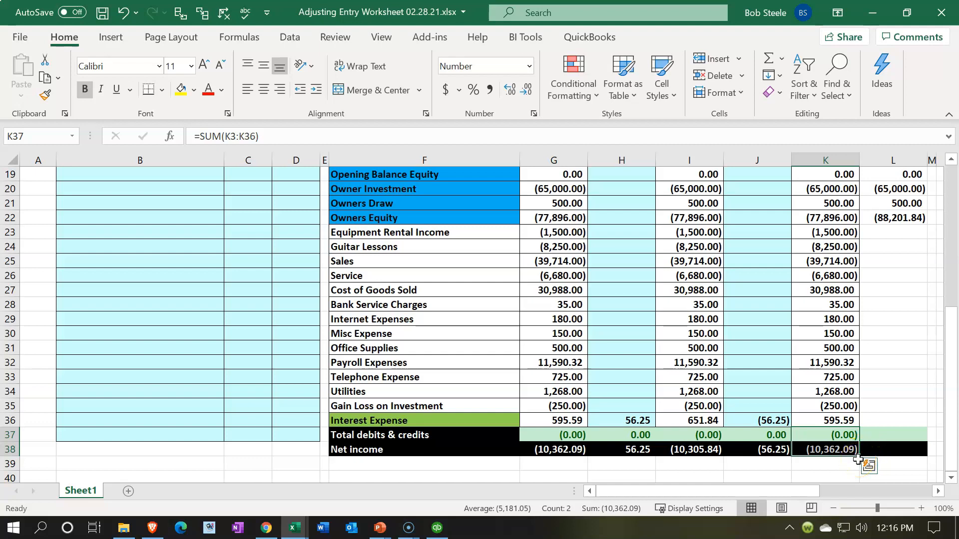
{"action": "left_click_drag", "start_coordinate": [859, 456], "coordinate": [899, 452]}
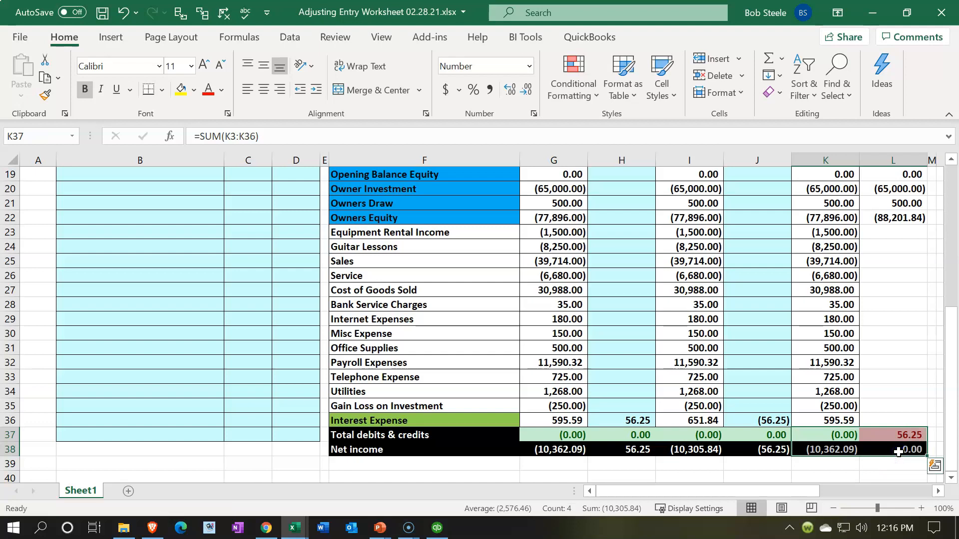
- Link the March Equipment Rental Income cell L23 to J23 and copy the formula down through Interest Expense, L36
{"action": "left_click", "coordinate": [864, 395]}
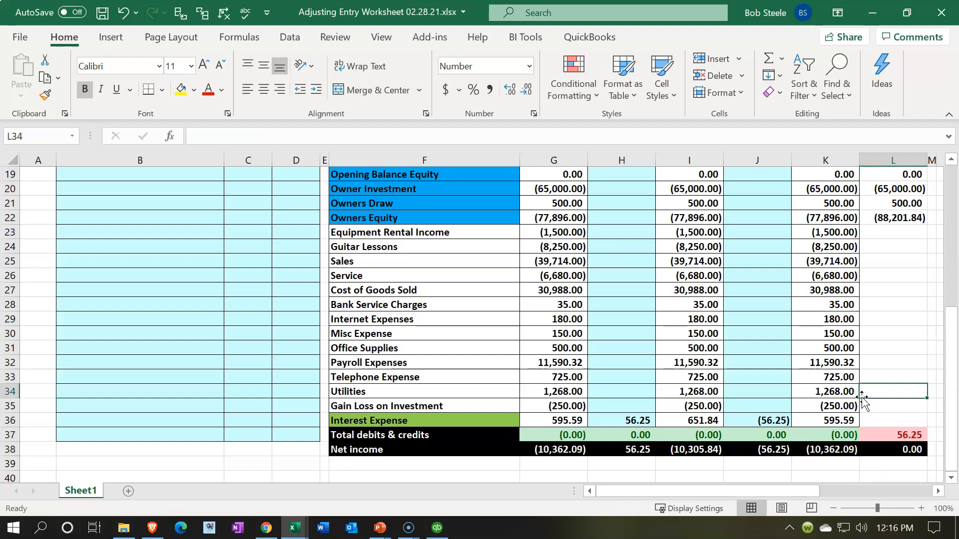
{"action": "left_click", "coordinate": [769, 421]}
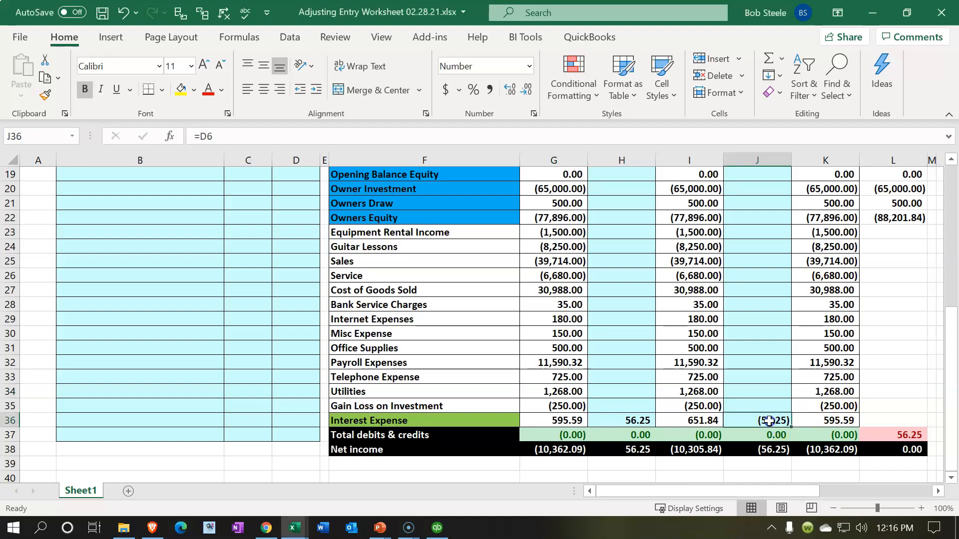
{"action": "left_click", "coordinate": [882, 235]}
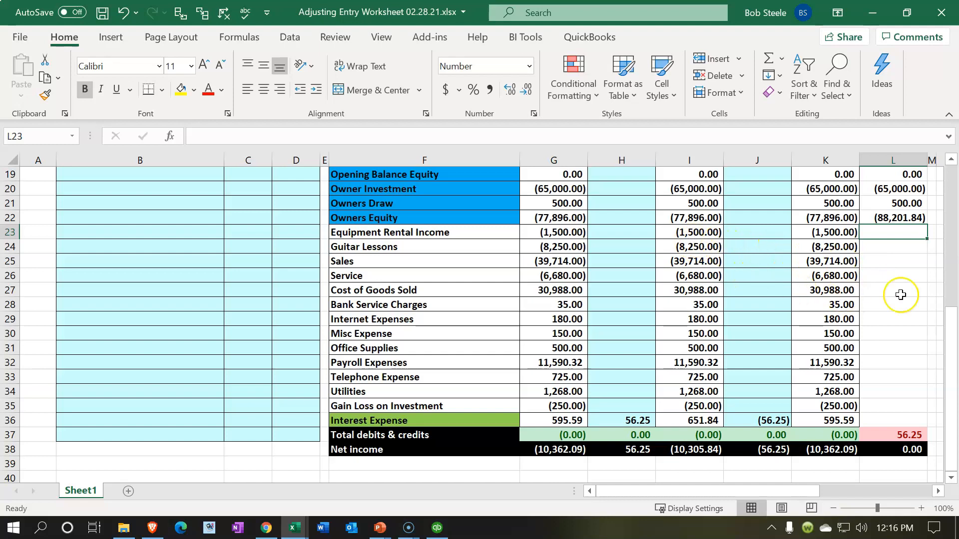
{"action": "type", "text": "="}
{"action": "key", "text": "Left"}
{"action": "key", "text": "Left"}
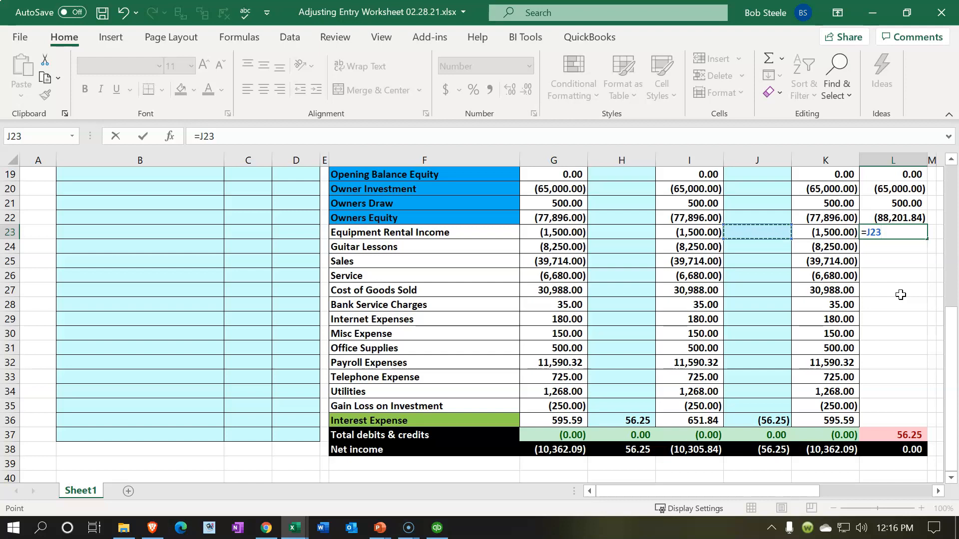
{"action": "key", "text": "Return"}
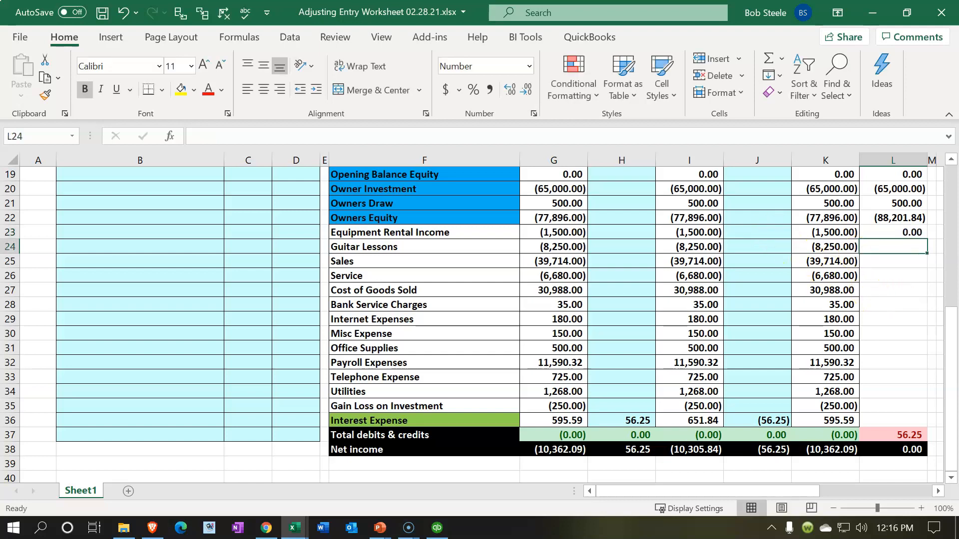
{"action": "left_click", "coordinate": [914, 233]}
{"action": "left_click_drag", "start_coordinate": [928, 239], "coordinate": [928, 423]}
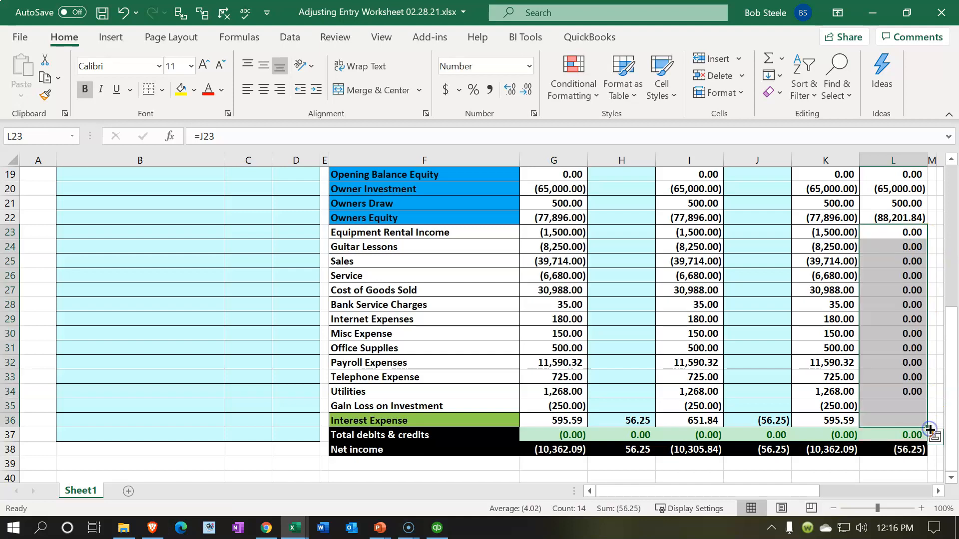
{"action": "left_click", "coordinate": [897, 420]}
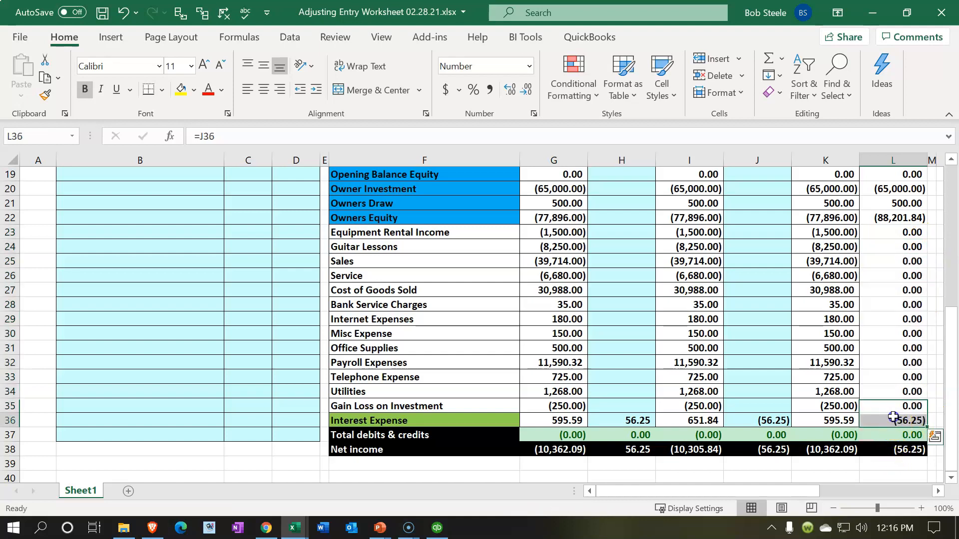
{"action": "left_click", "coordinate": [884, 451]}
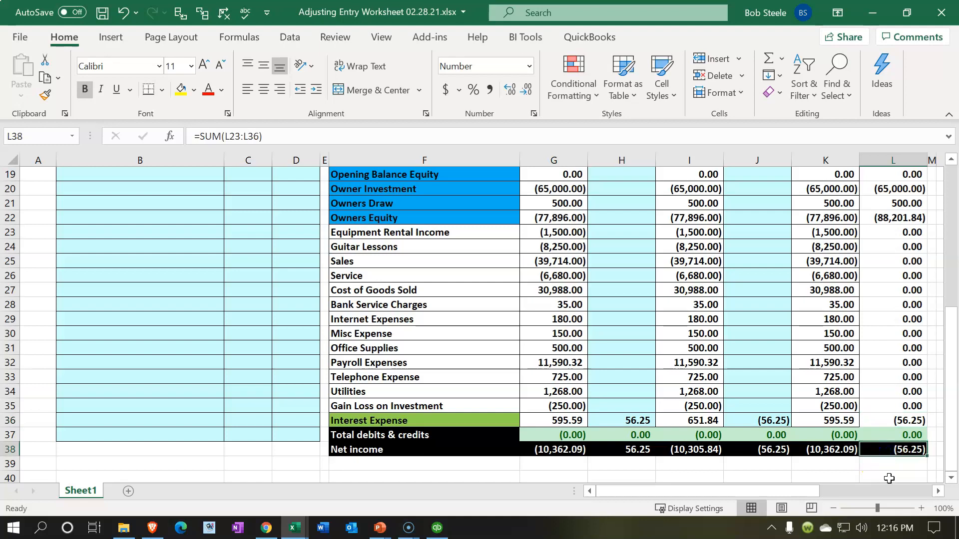
- Apply All Borders to the March trial balance cells L3:L36
{"action": "scroll", "coordinate": [889, 478], "scroll_direction": "up", "scroll_amount": 6}
{"action": "left_click_drag", "start_coordinate": [894, 204], "coordinate": [880, 419]}
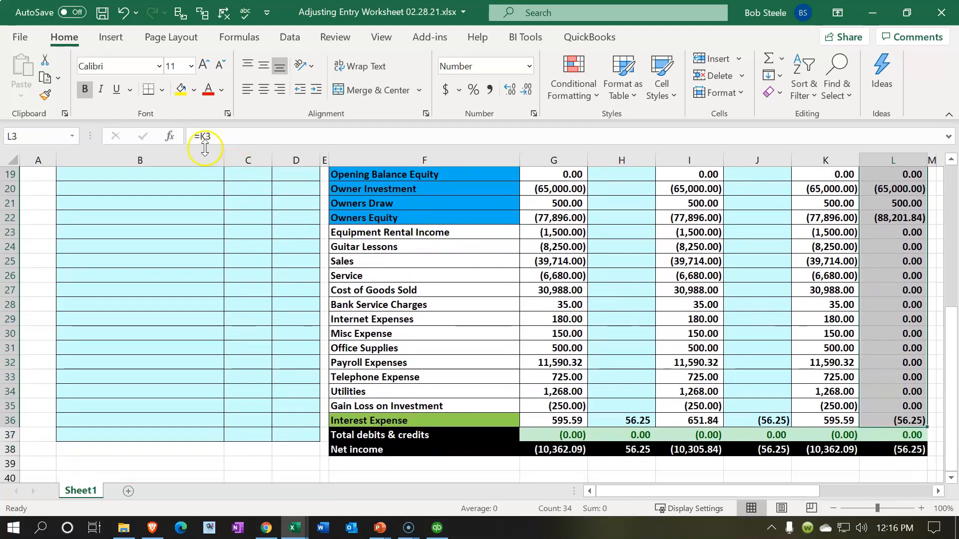
{"action": "left_click", "coordinate": [162, 90]}
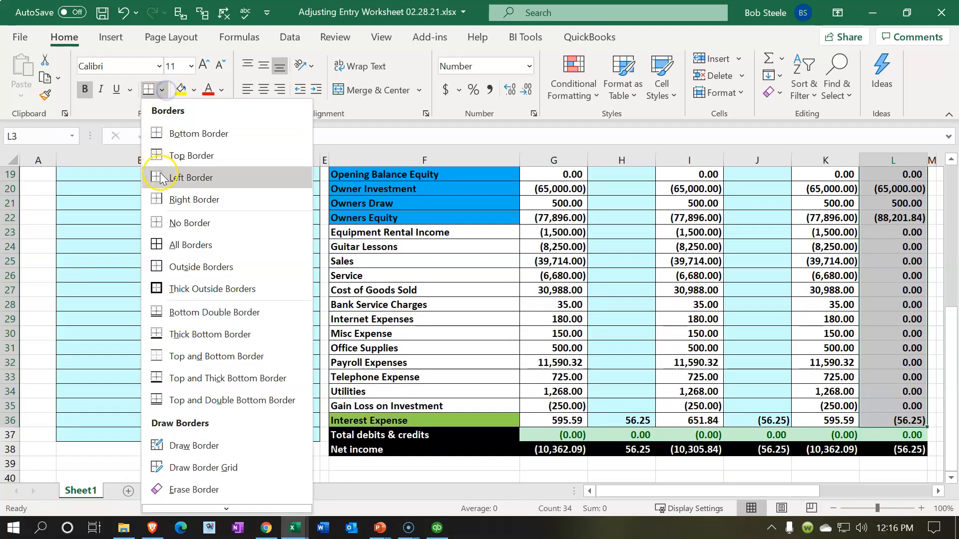
{"action": "left_click", "coordinate": [175, 244]}
{"action": "scroll", "coordinate": [459, 302], "scroll_direction": "up", "scroll_amount": 6}
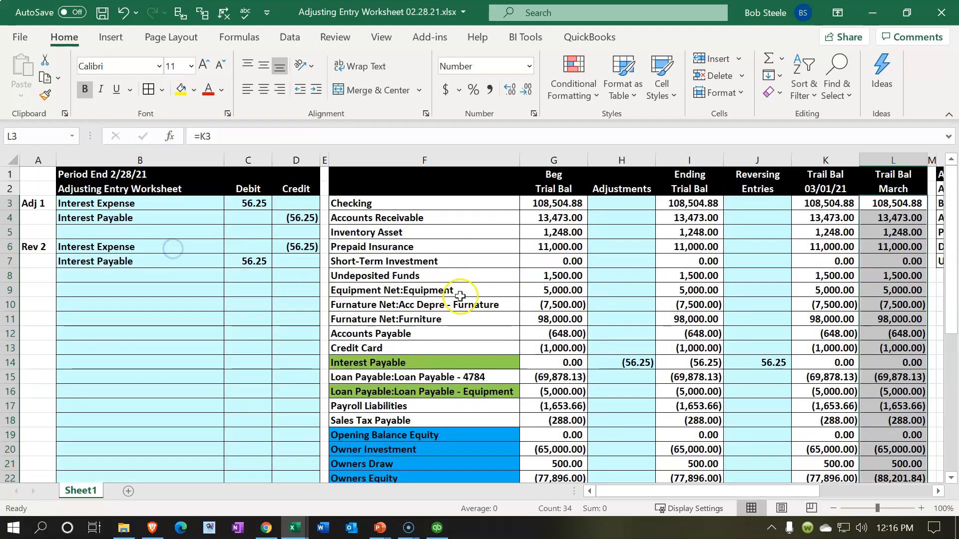
- Review the March trial balance column down to the Interest Expense balance in L36
{"action": "left_click", "coordinate": [786, 280]}
{"action": "scroll", "coordinate": [786, 279], "scroll_direction": "down", "scroll_amount": 5}
{"action": "scroll", "coordinate": [786, 280], "scroll_direction": "down", "scroll_amount": 2}
{"action": "scroll", "coordinate": [786, 280], "scroll_direction": "up", "scroll_amount": 1}
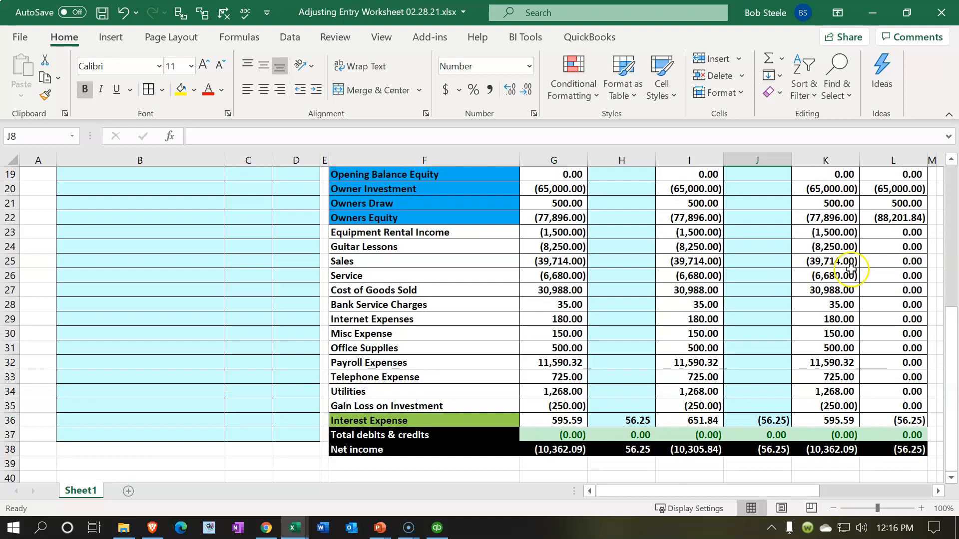
{"action": "left_click", "coordinate": [906, 419]}
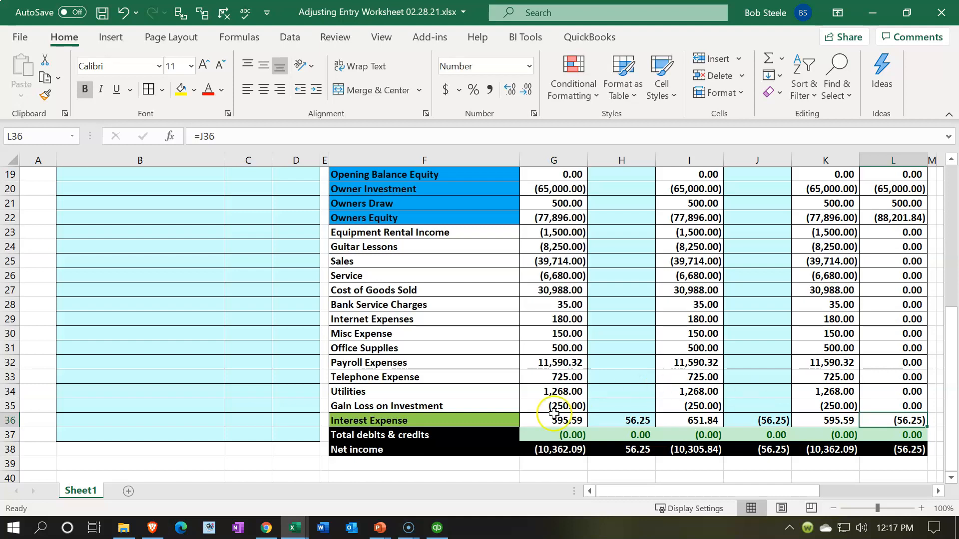
- Switch to Loan Payments.xlsx and examine the 3/15/2021 payment, its interest and the related journal entry in H1:J3
{"action": "mouse_move", "coordinate": [297, 522]}
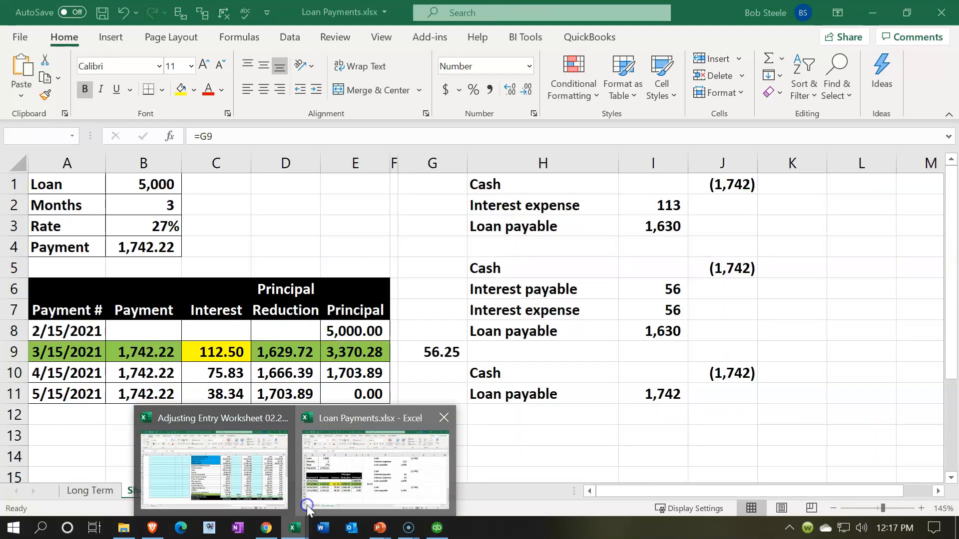
{"action": "left_click", "coordinate": [307, 508]}
{"action": "left_click", "coordinate": [294, 354]}
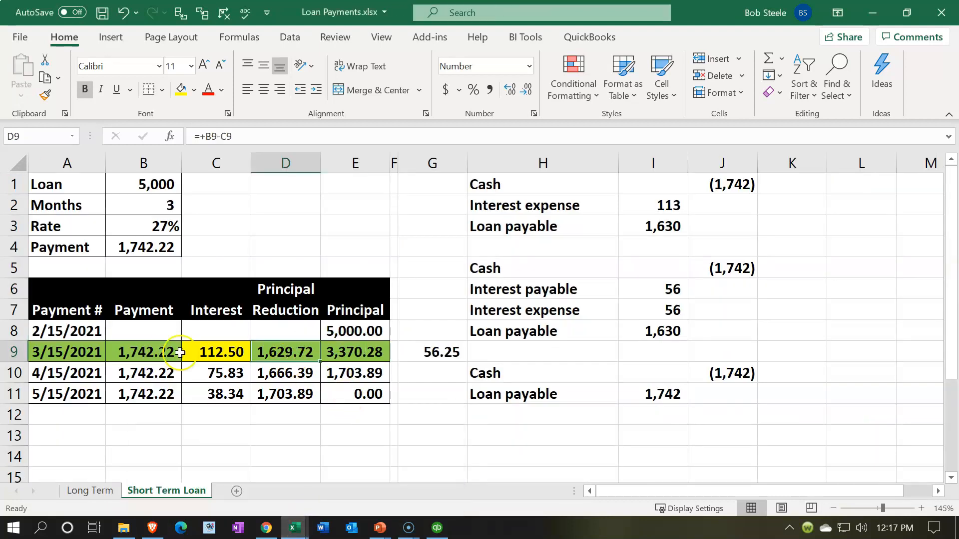
{"action": "left_click", "coordinate": [172, 352]}
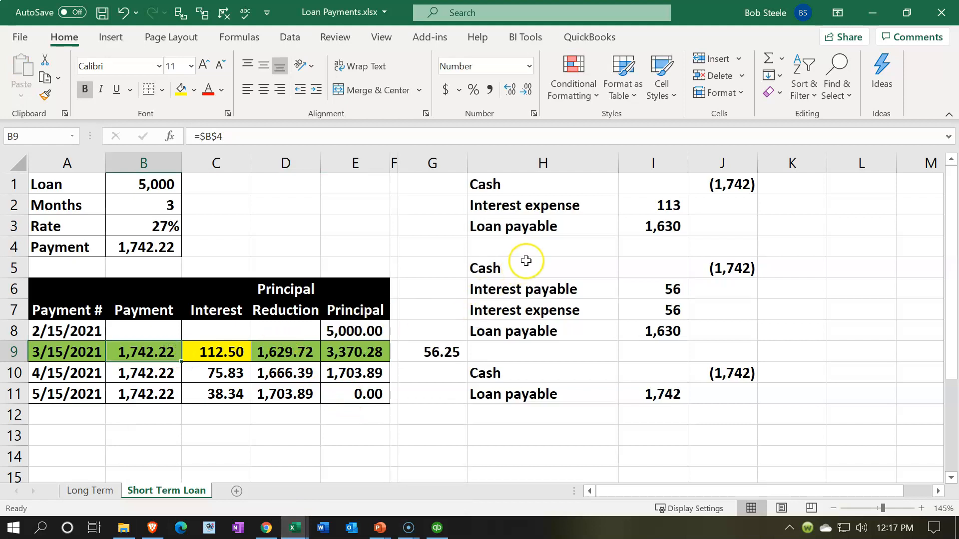
{"action": "left_click_drag", "start_coordinate": [524, 184], "coordinate": [722, 224]}
{"action": "left_click", "coordinate": [673, 213]}
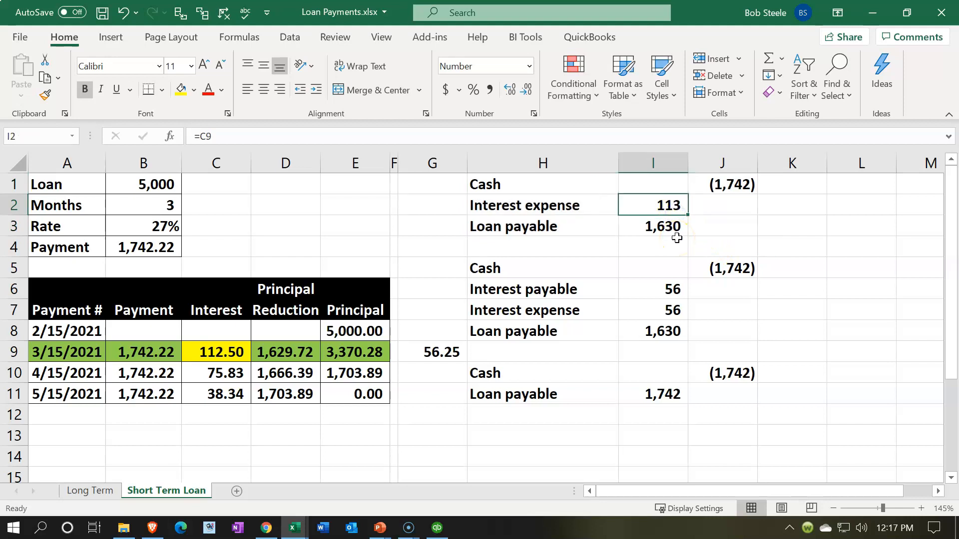
{"action": "left_click", "coordinate": [198, 358]}
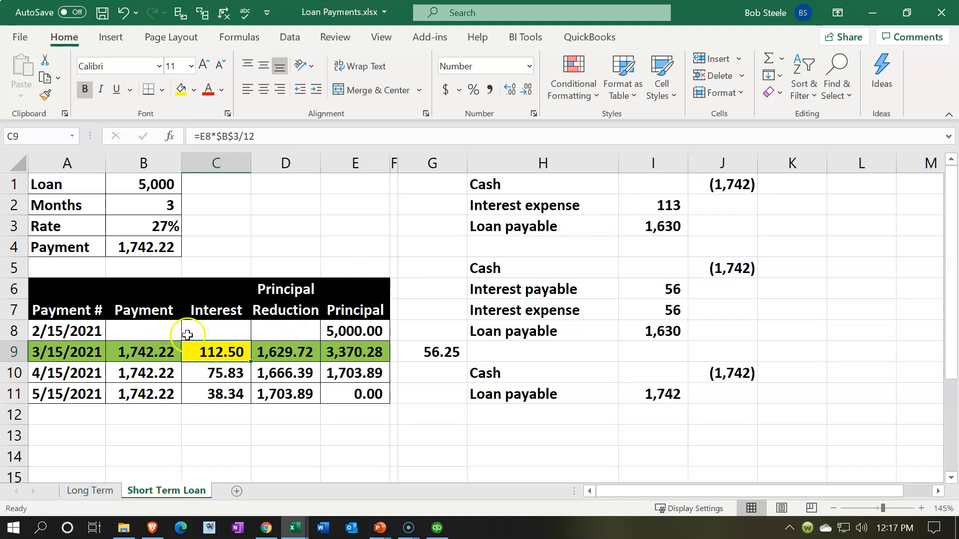
- Return to the Adjusting Entry Worksheet and review the reversing entries for Interest Expense in J36 and Interest Payable in J14
{"action": "left_click", "coordinate": [294, 526]}
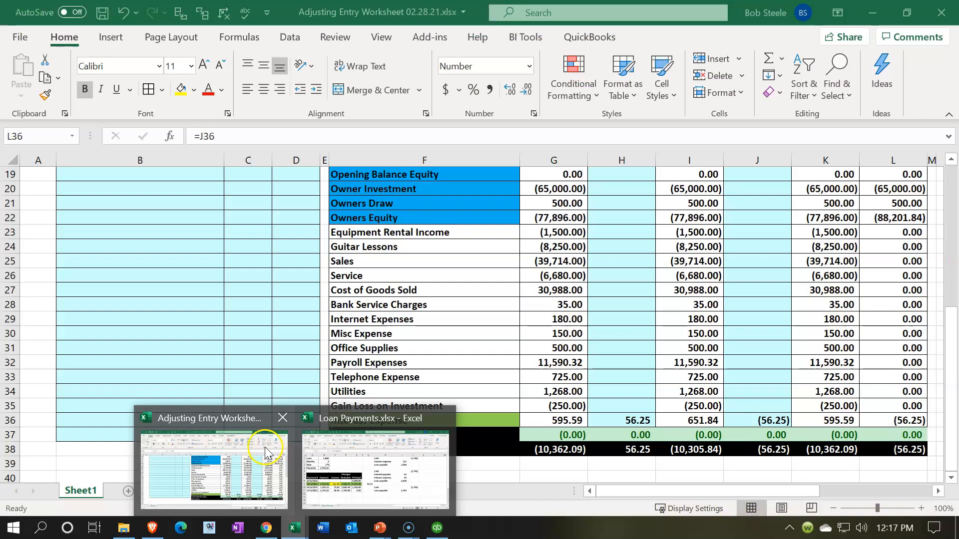
{"action": "left_click", "coordinate": [265, 451]}
{"action": "left_click", "coordinate": [767, 422]}
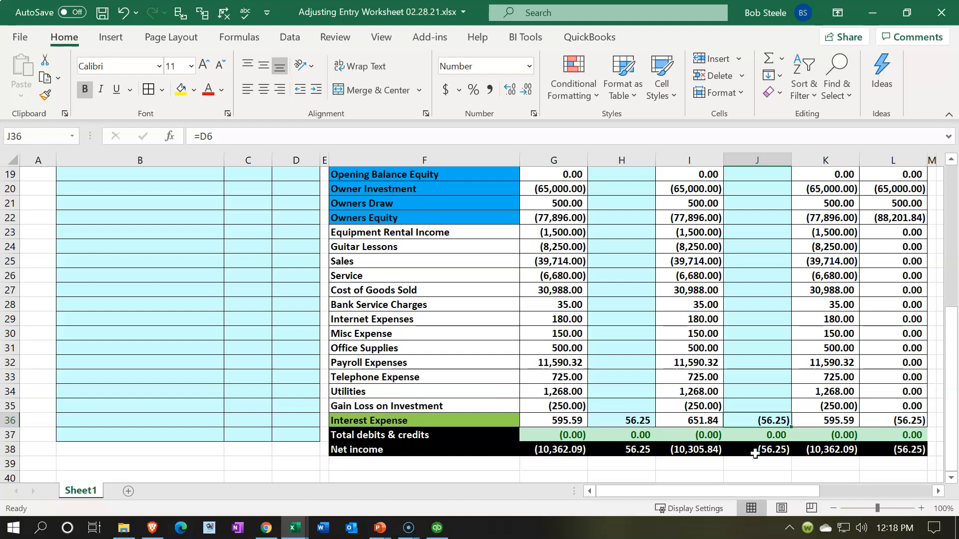
{"action": "scroll", "coordinate": [755, 454], "scroll_direction": "up", "scroll_amount": 6}
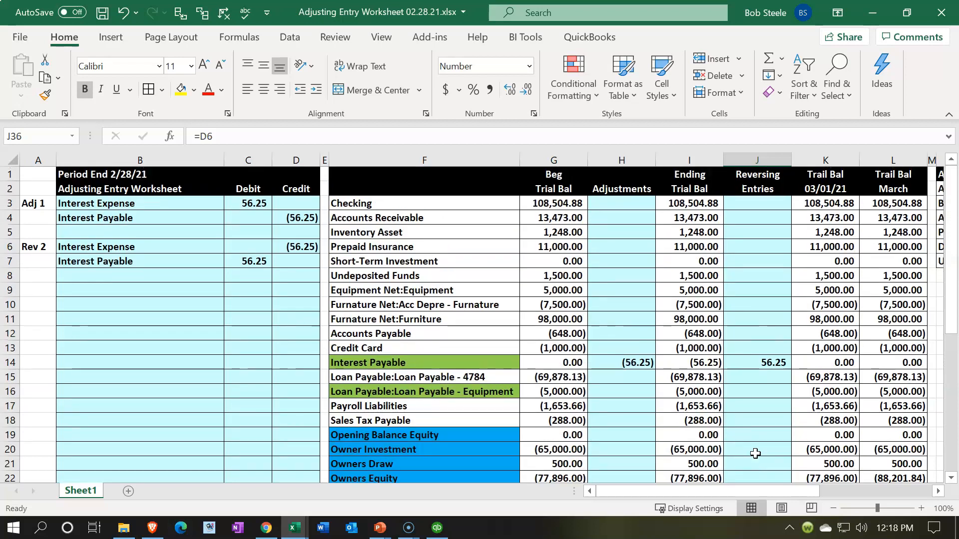
{"action": "left_click", "coordinate": [757, 365]}
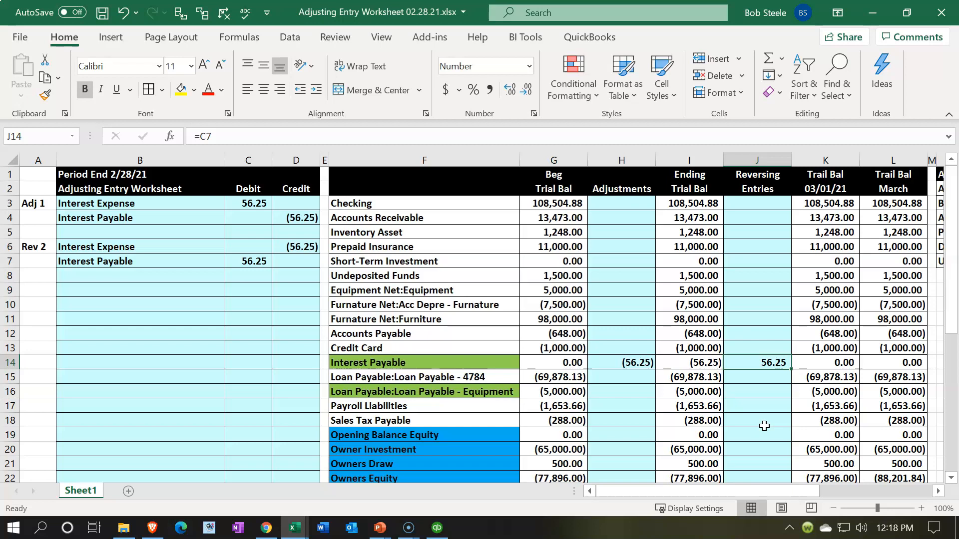
{"action": "scroll", "coordinate": [764, 425], "scroll_direction": "down", "scroll_amount": 4}
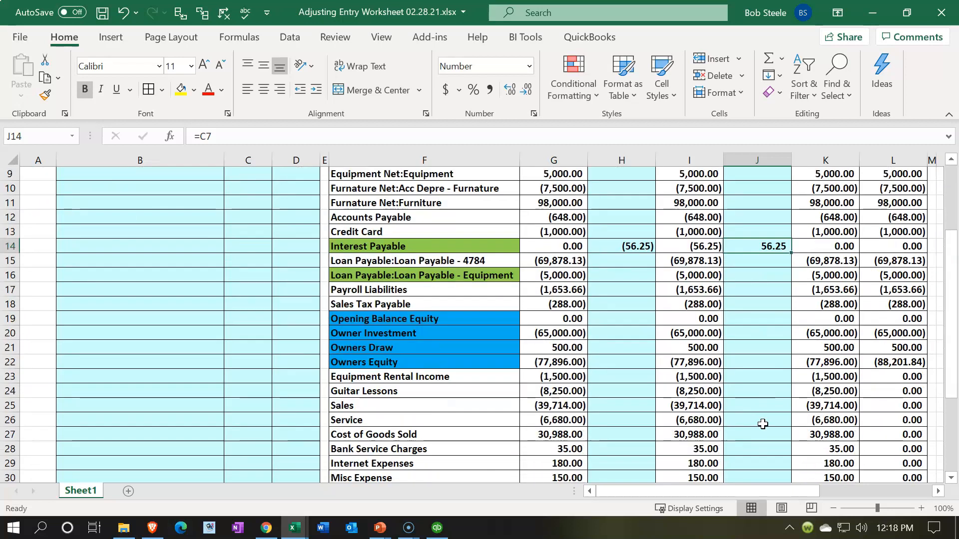
- Compare the income and expense balances in I23:I36 with K22:K36 and L22:L36, ending on the March Interest Expense in L36
{"action": "scroll", "coordinate": [762, 424], "scroll_direction": "down", "scroll_amount": 1}
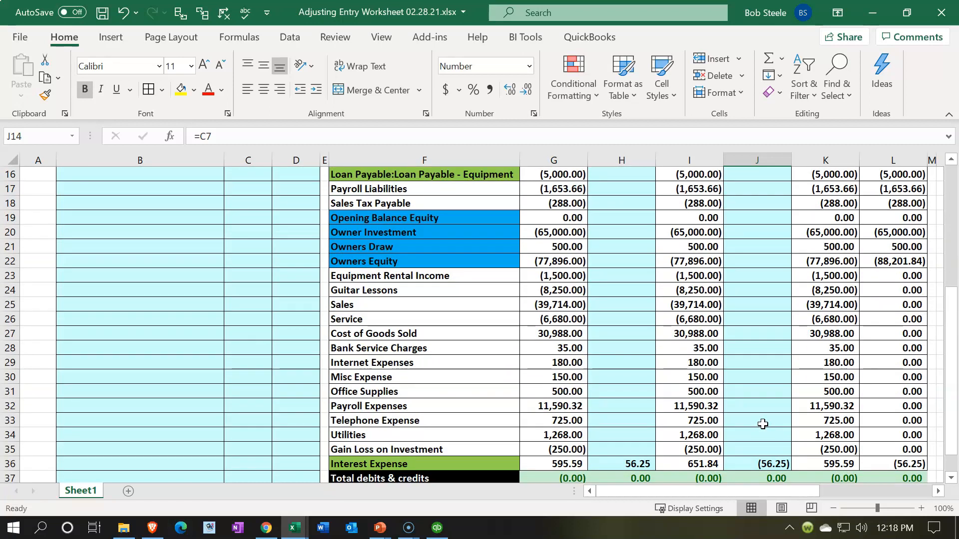
{"action": "left_click", "coordinate": [663, 335]}
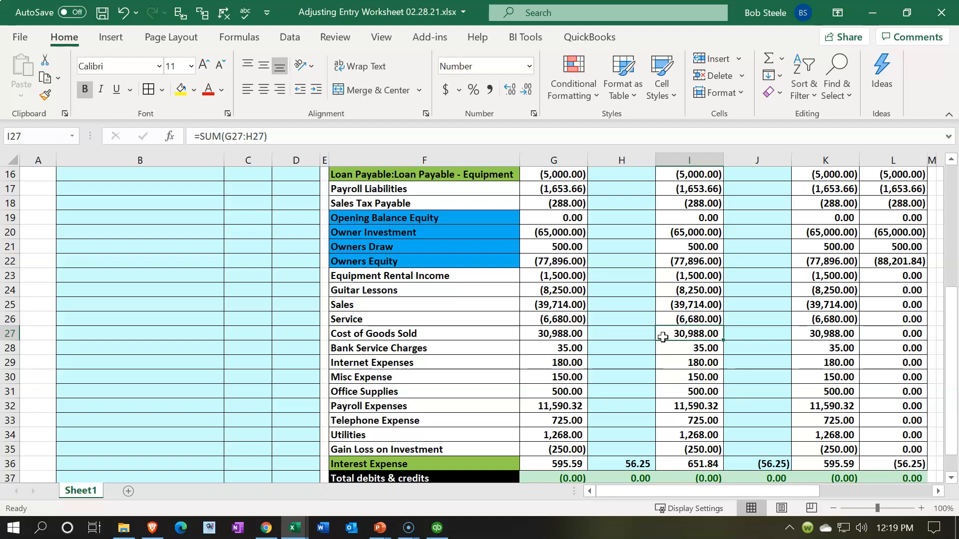
{"action": "left_click_drag", "start_coordinate": [680, 275], "coordinate": [674, 459]}
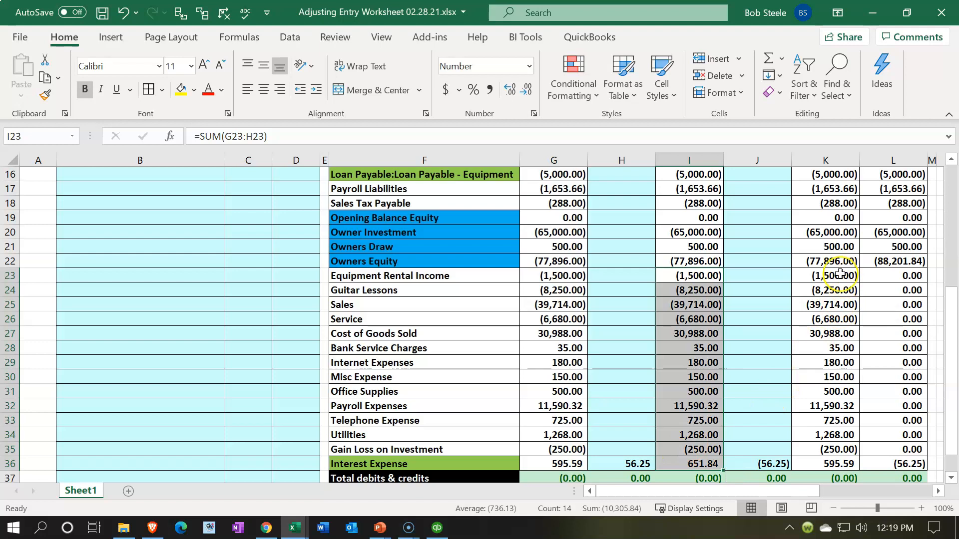
{"action": "left_click_drag", "start_coordinate": [828, 262], "coordinate": [828, 465]}
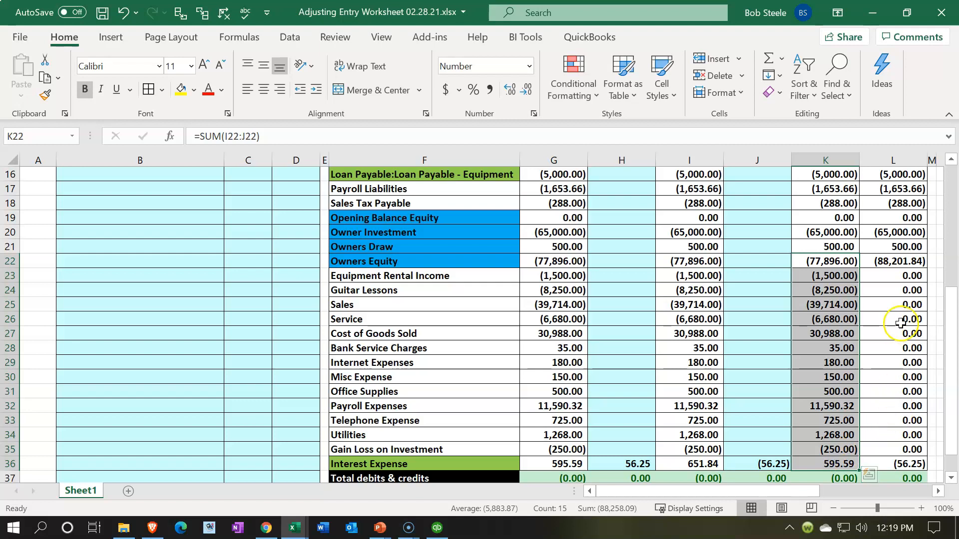
{"action": "left_click_drag", "start_coordinate": [894, 262], "coordinate": [890, 468]}
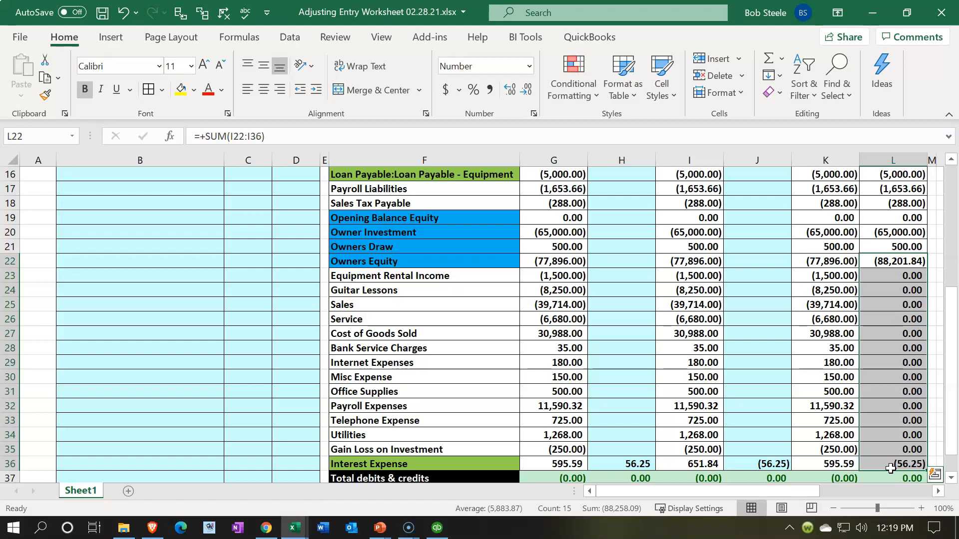
{"action": "left_click", "coordinate": [890, 467]}
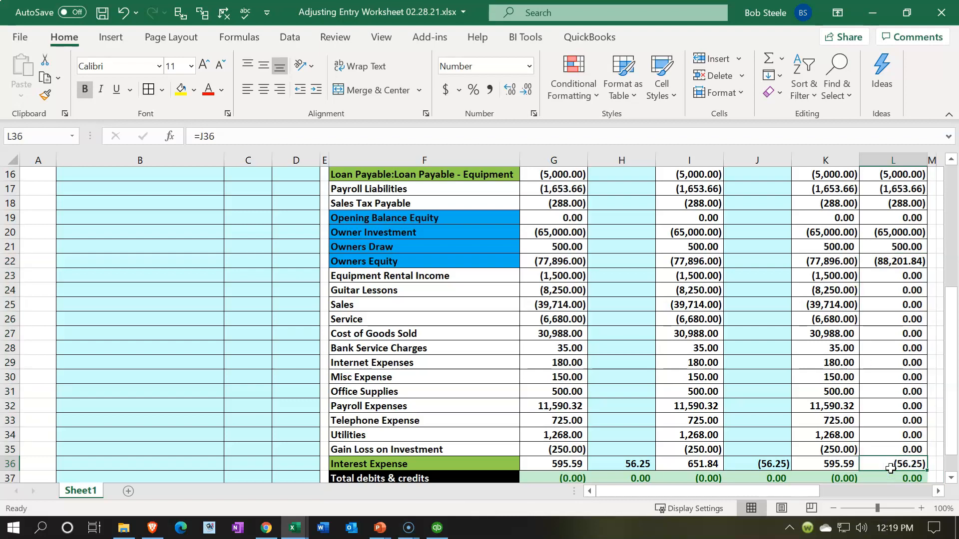